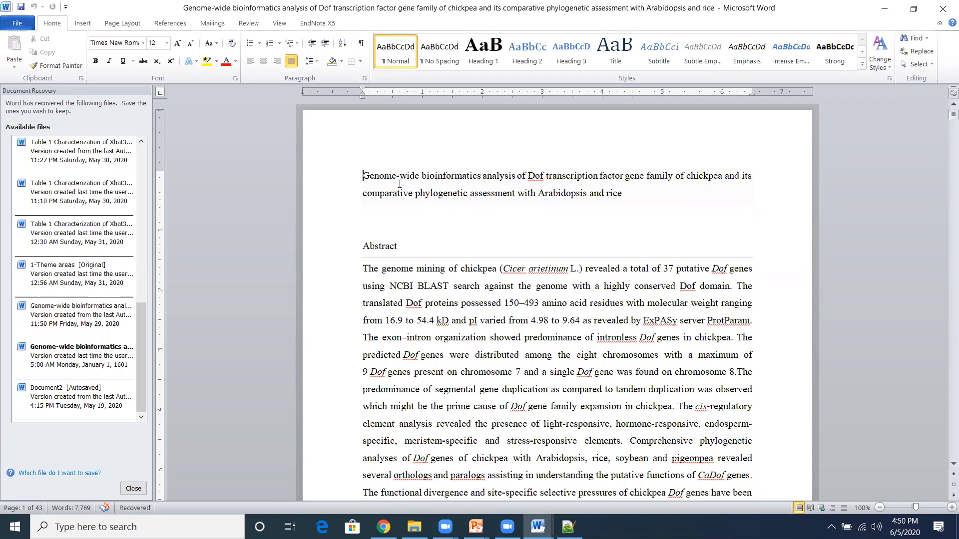
# Delete "bioinformatics" from the paper's title and replace "Dof transcription factor" with "ethylrnr biosynthesis"
pyautogui.moveTo(422, 176); pyautogui.dragTo(560, 181)
pyautogui.press('BackSpace')
pyautogui.click(471, 174)
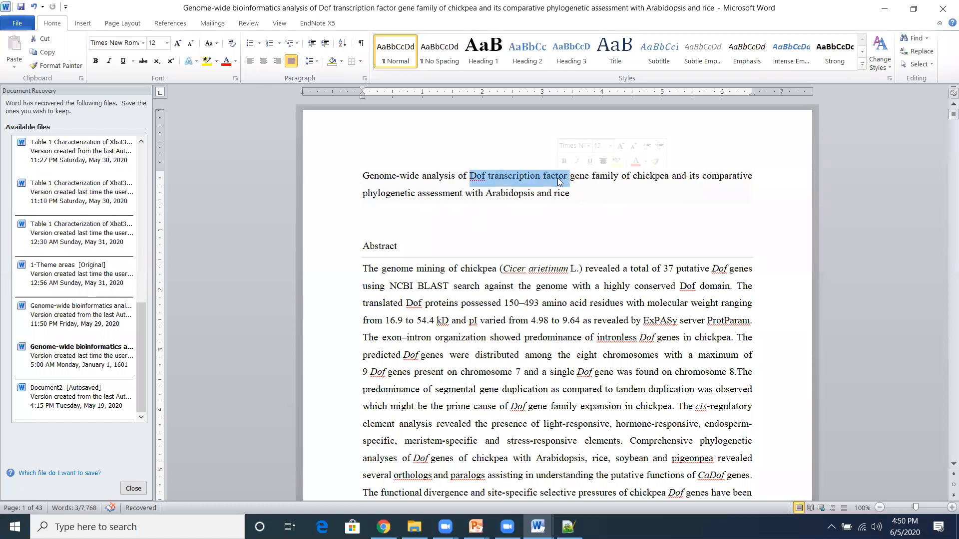
pyautogui.write('ethylrnr biosynthesis')
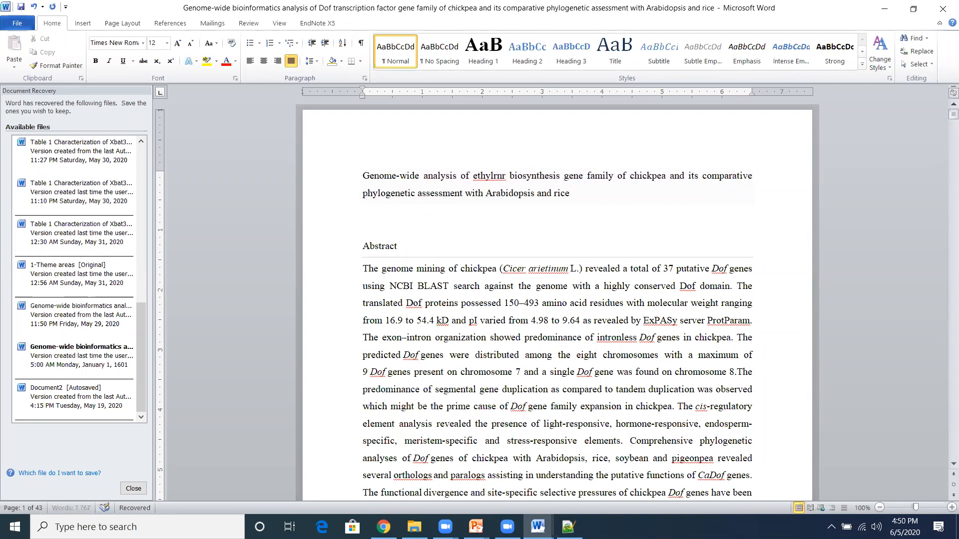
pyautogui.press('BackSpace')
# Replace "chickpea" with "carrot" and "rice" with "other" in the paper's title
pyautogui.doubleClick(631, 176)
pyautogui.write('carrot')
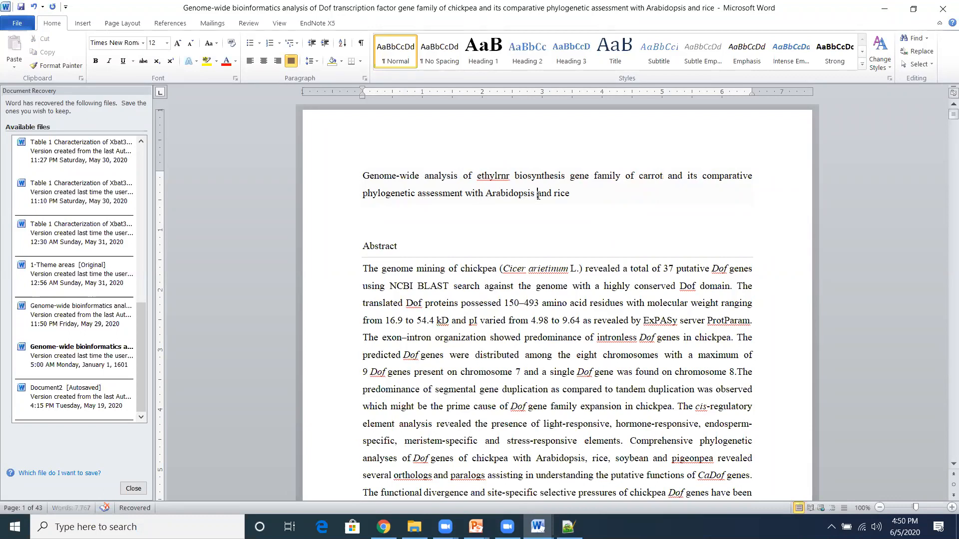
pyautogui.doubleClick(556, 195)
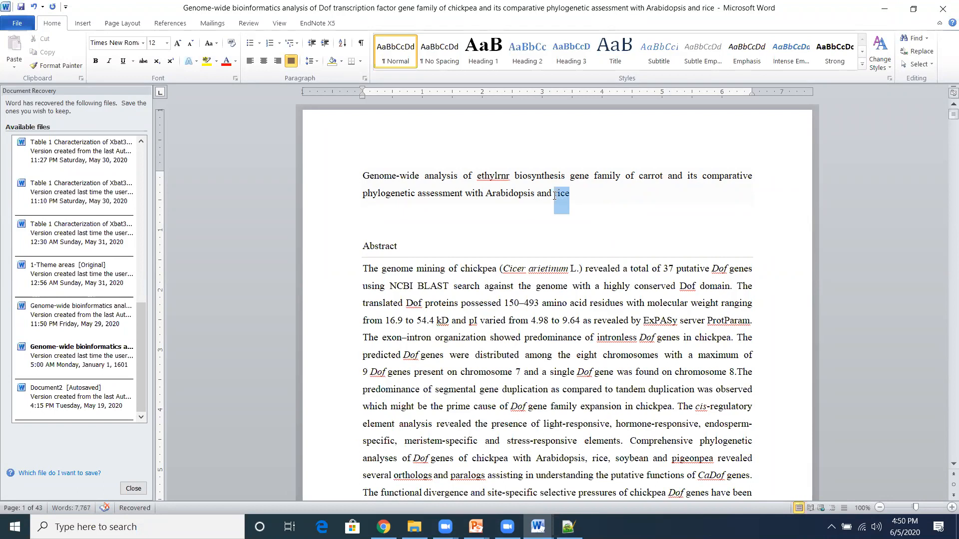
pyautogui.write('other')
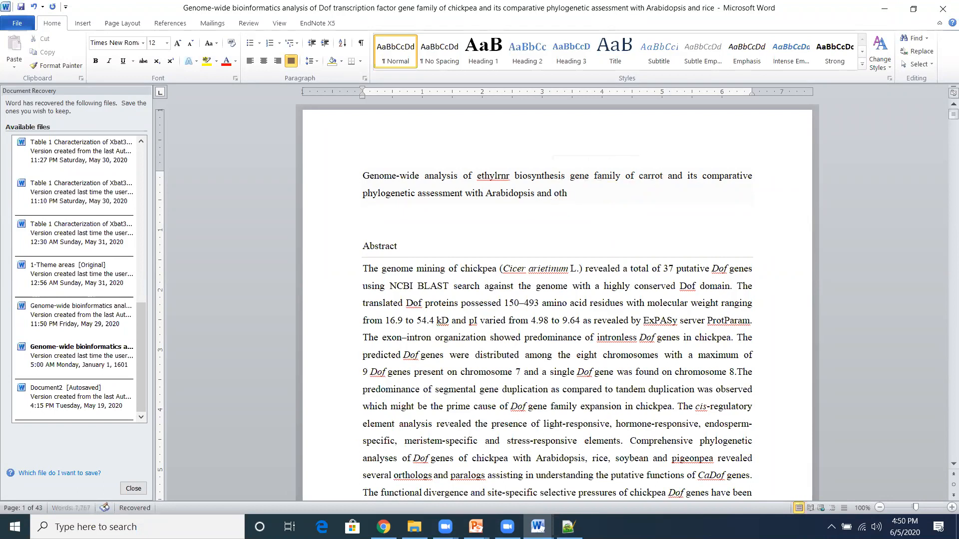
# Correct the misspelled word "ethylrnr" in the title to the suggested spelling "ethylene"
pyautogui.rightClick(491, 176)
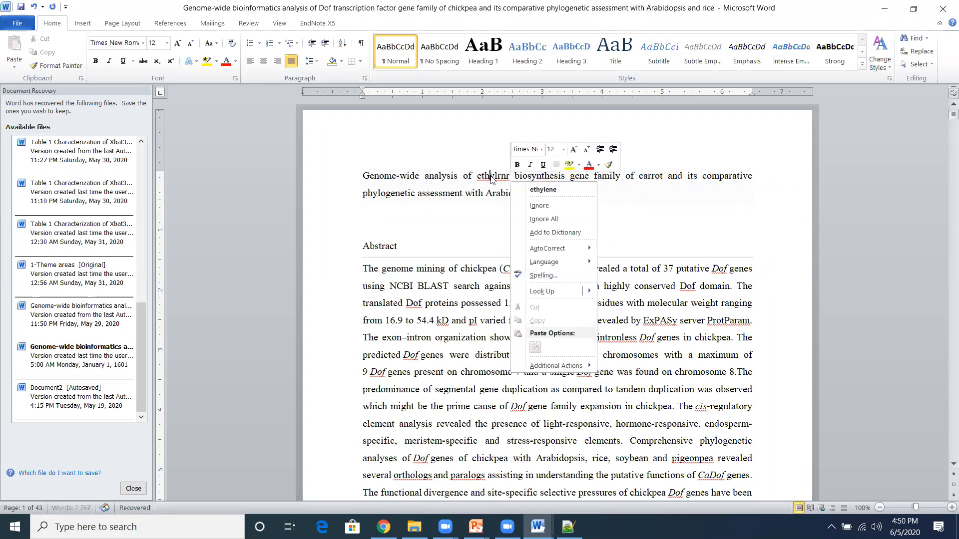
pyautogui.click(546, 192)
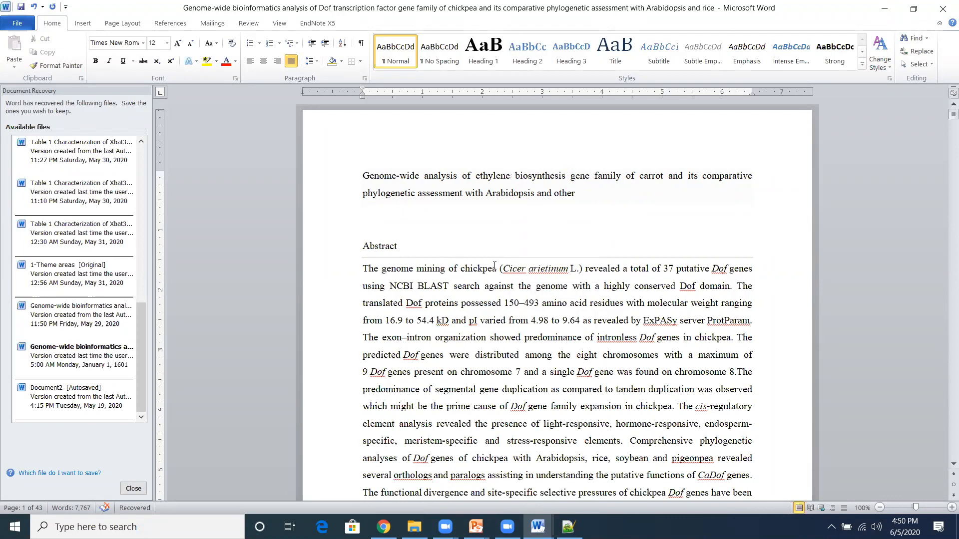
# Replace the gene name "Dof" with "ACS" in the first sentence of the Abstract
pyautogui.moveTo(459, 267); pyautogui.dragTo(582, 268)
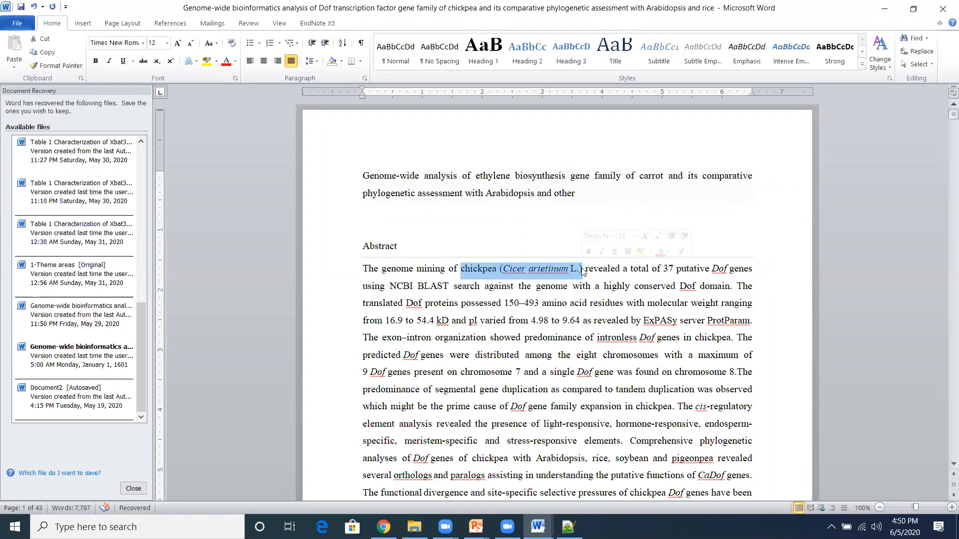
pyautogui.click(665, 269)
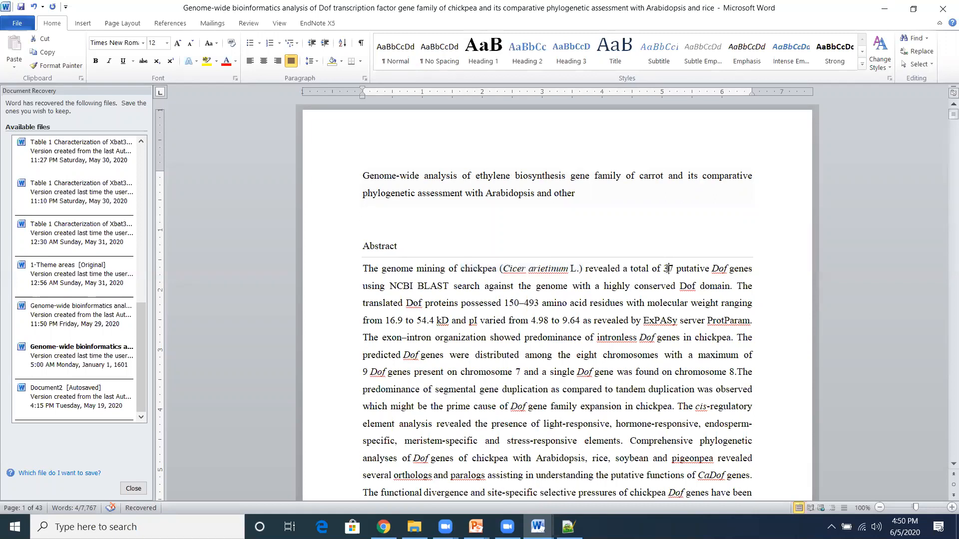
pyautogui.moveTo(664, 269); pyautogui.dragTo(674, 269)
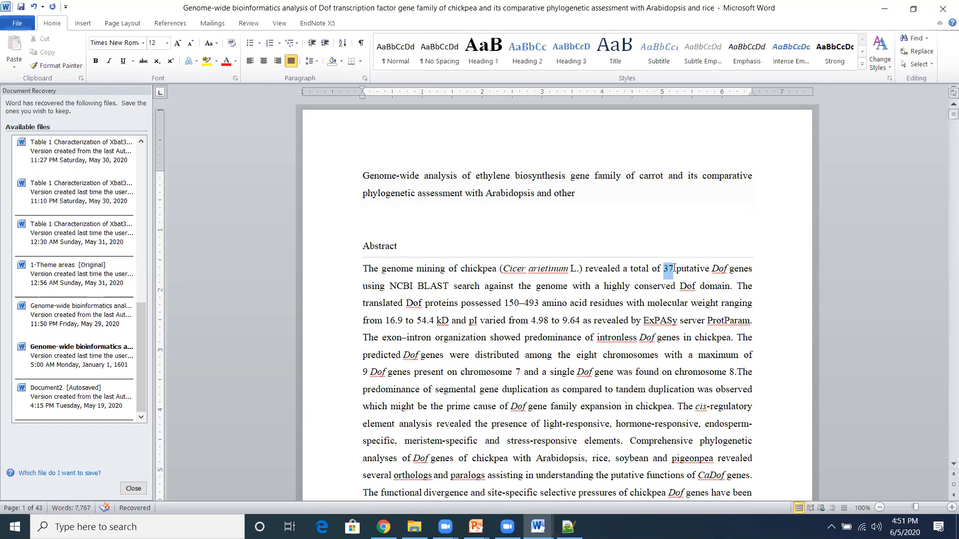
pyautogui.click(713, 269)
pyautogui.moveTo(712, 268); pyautogui.dragTo(730, 269)
pyautogui.write('ACS')
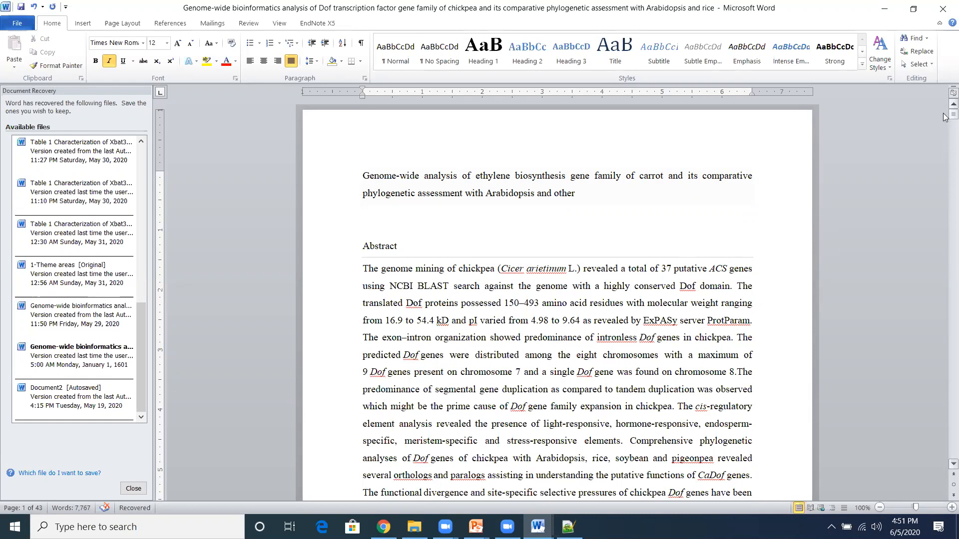
# Replace "Dof" with "ACS" in the first sentence under "Database search and sequence retrieval" in Materials and methods
pyautogui.moveTo(943, 113); pyautogui.dragTo(943, 114)
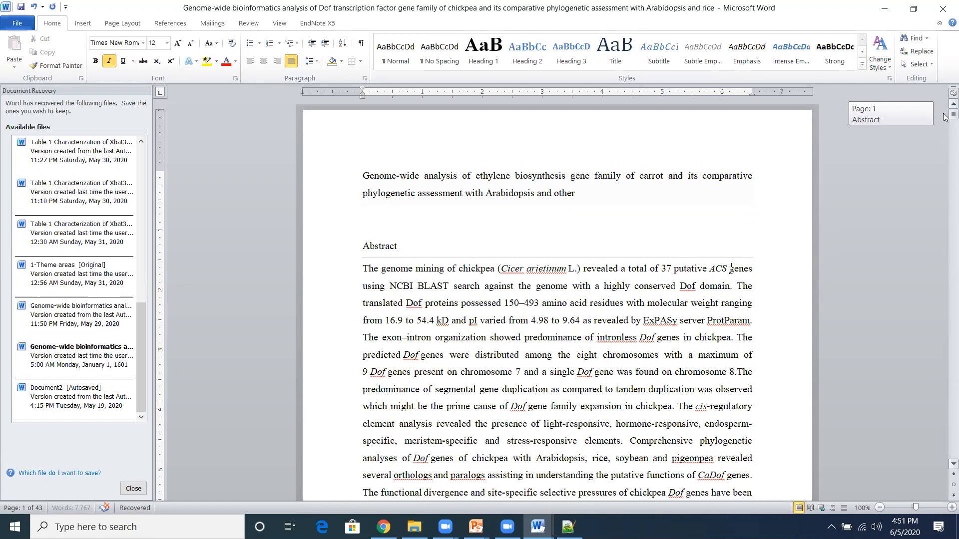
pyautogui.moveTo(943, 116); pyautogui.dragTo(945, 136)
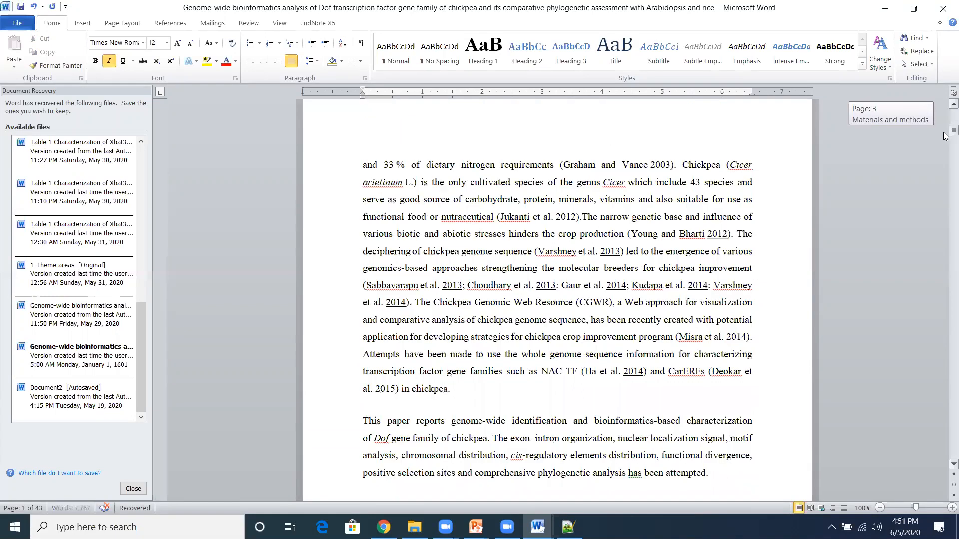
pyautogui.moveTo(944, 136); pyautogui.dragTo(944, 137)
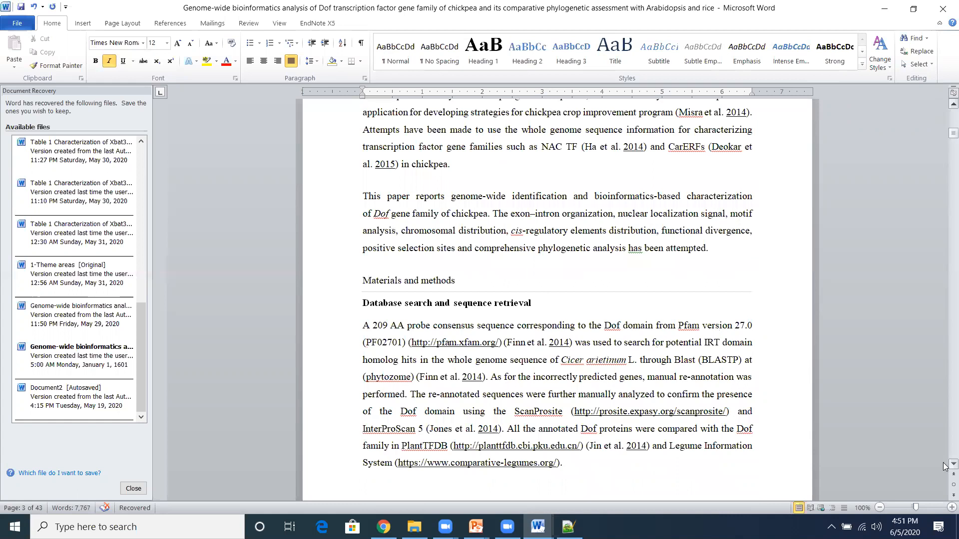
pyautogui.scroll(-2, 400, 188)
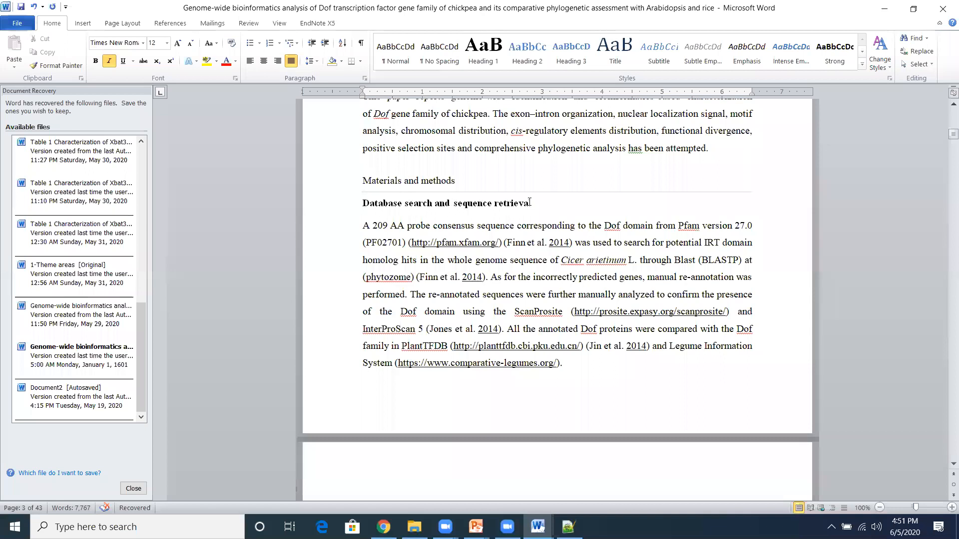
pyautogui.moveTo(363, 226); pyautogui.dragTo(399, 225)
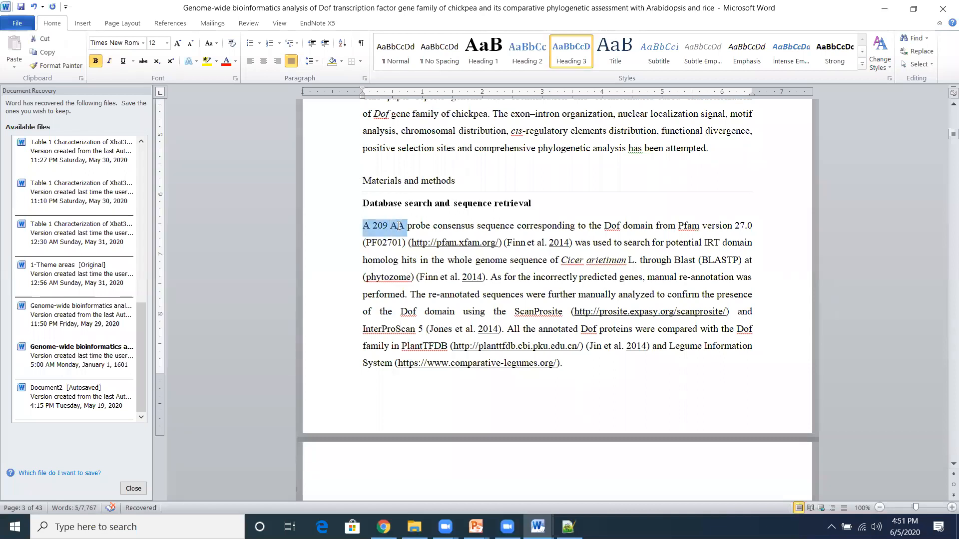
pyautogui.click(604, 225)
pyautogui.moveTo(611, 224); pyautogui.dragTo(621, 226)
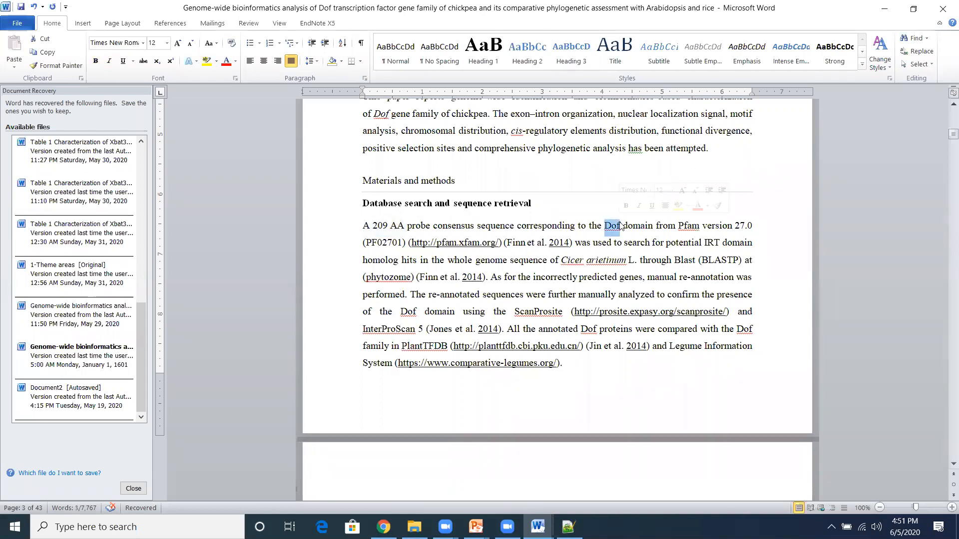
pyautogui.write('AC')
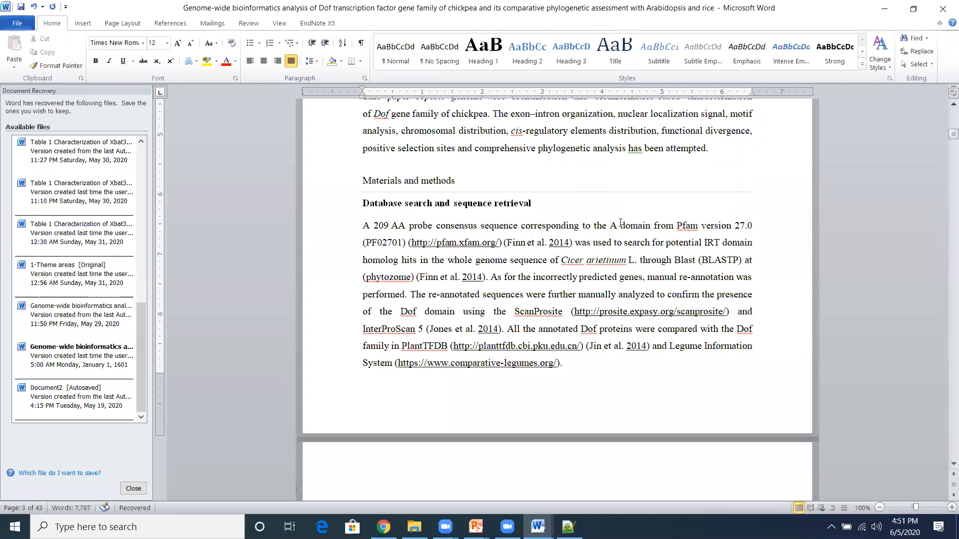
pyautogui.write('S')
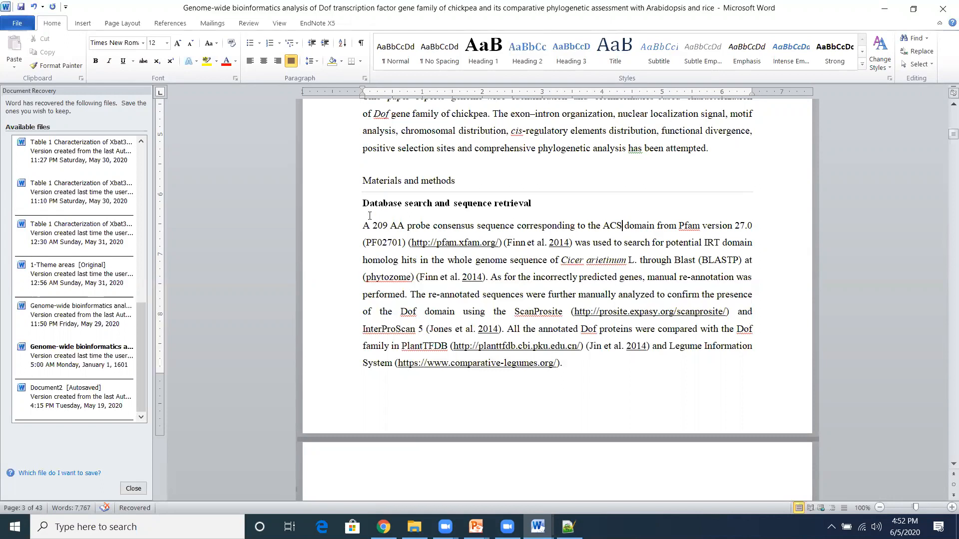
# Highlight the words "sequence retrieval" in the first subheading of Materials and methods
pyautogui.moveTo(363, 203); pyautogui.dragTo(544, 200)
pyautogui.click(542, 200)
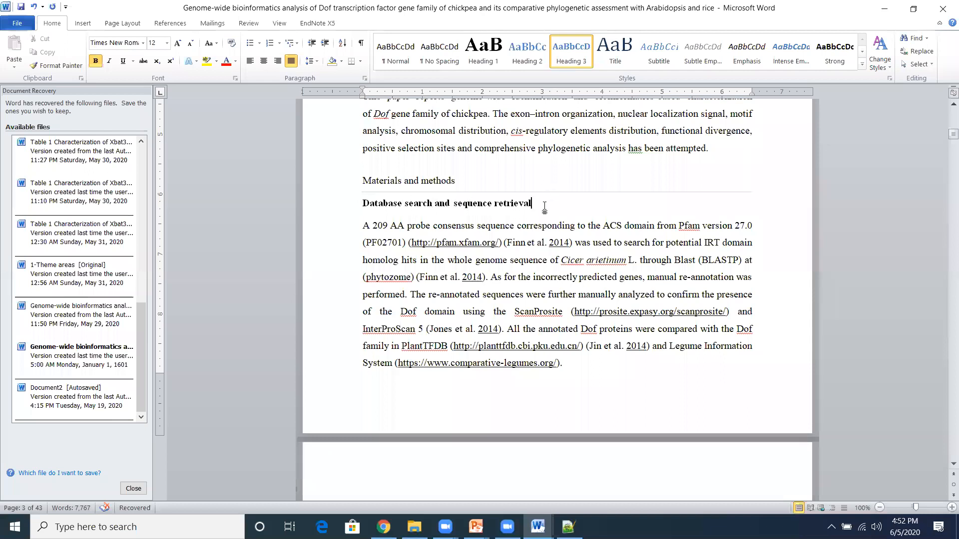
pyautogui.hotkey('ctrl', 'shift', 'Left')
pyautogui.hotkey('ctrl', 'shift', 'Left')
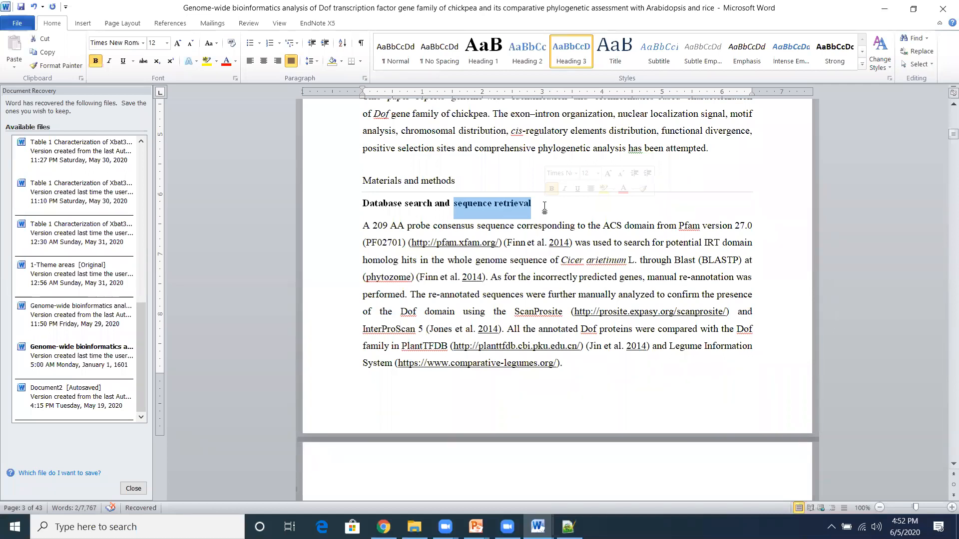
# Switch to Chrome and open the NCBI website at ncbi.nlm.nih.gov
pyautogui.click(883, 10)
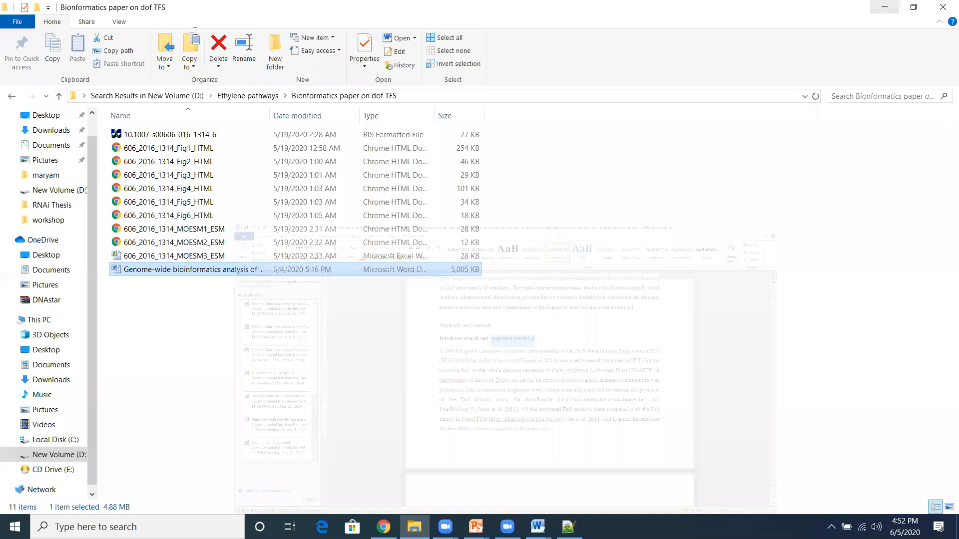
pyautogui.hotkey('alt', 'Tab')
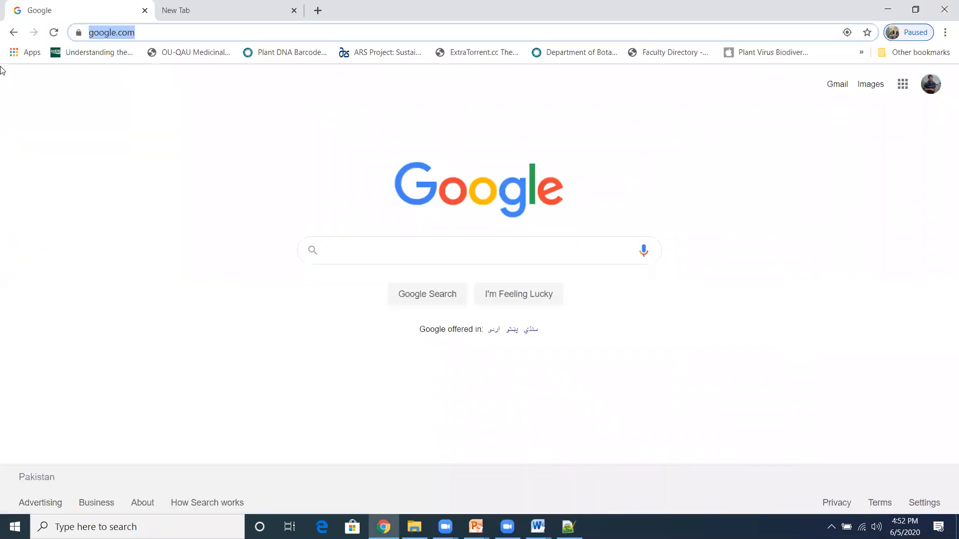
pyautogui.write('ncbi.nlm.nih.gov')
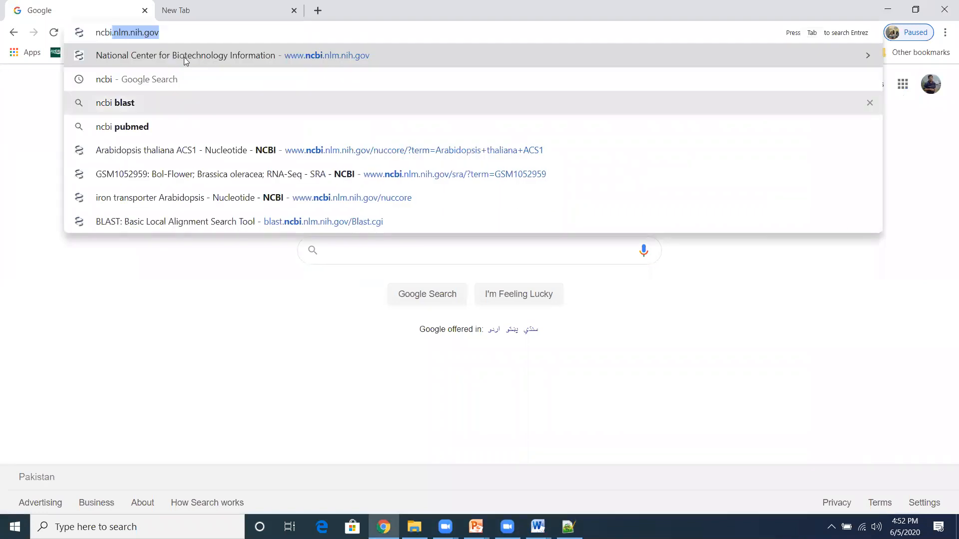
pyautogui.press('Return')
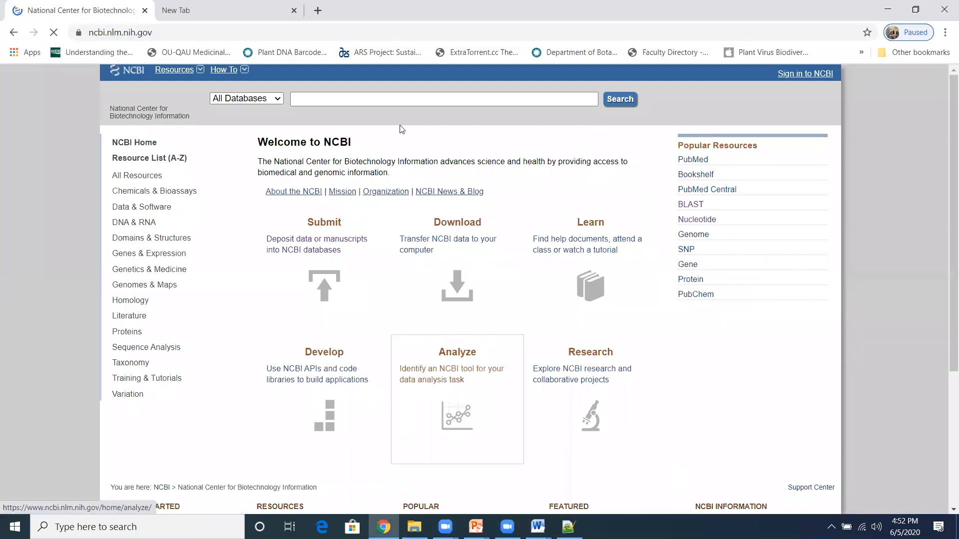
# Search the NCBI Nucleotide database for "Arabidopsis ACS1"
pyautogui.click(279, 100)
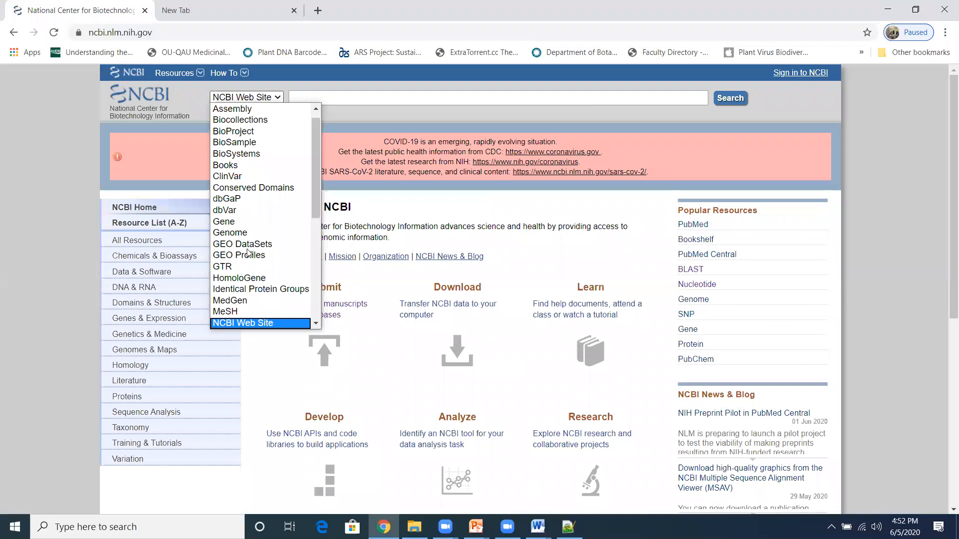
pyautogui.scroll(-2, 255, 281)
pyautogui.click(255, 287)
pyautogui.click(310, 99)
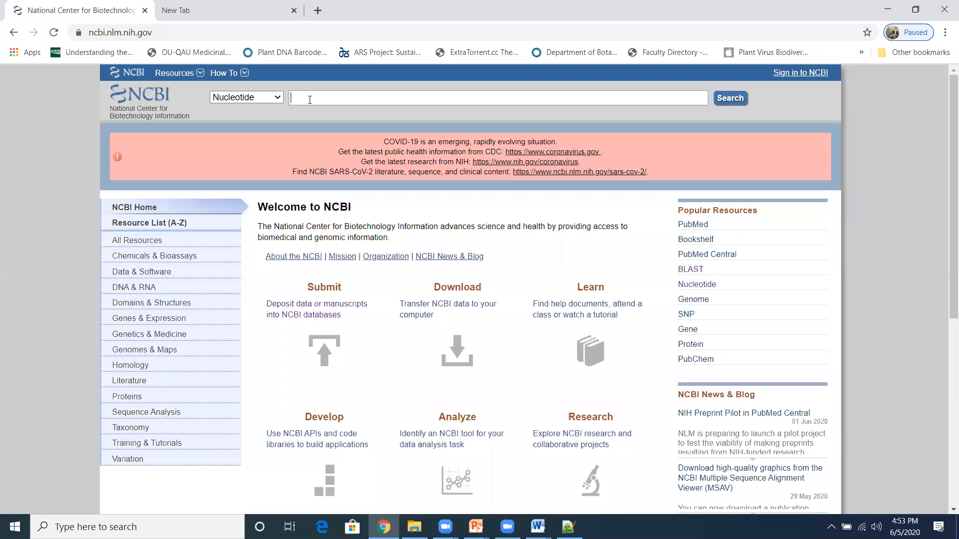
pyautogui.write('Arabidopsis ACS1')
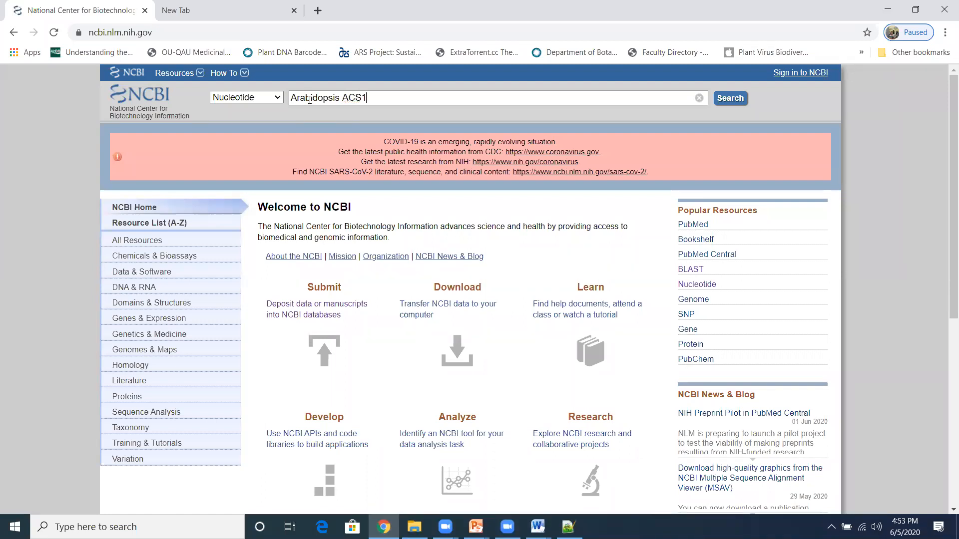
pyautogui.press('Return')
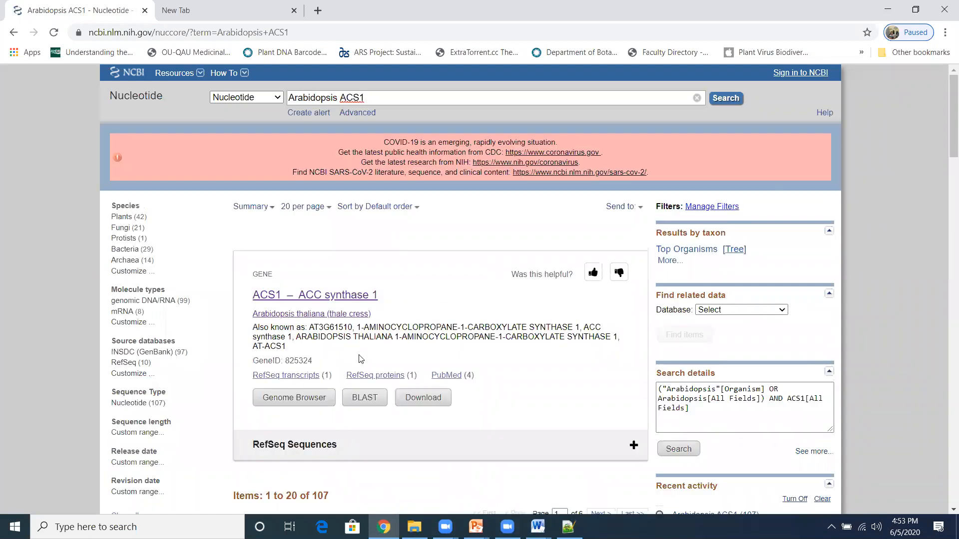
# Open the RefSeq protein record of the ACS1 gene and review it through to the ORIGIN sequence
pyautogui.click(372, 383)
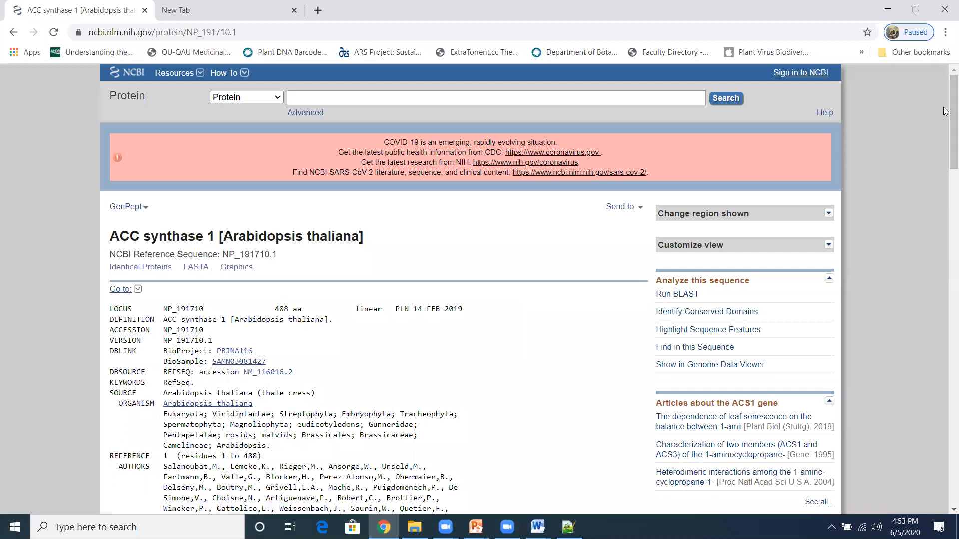
pyautogui.moveTo(945, 113); pyautogui.dragTo(946, 284)
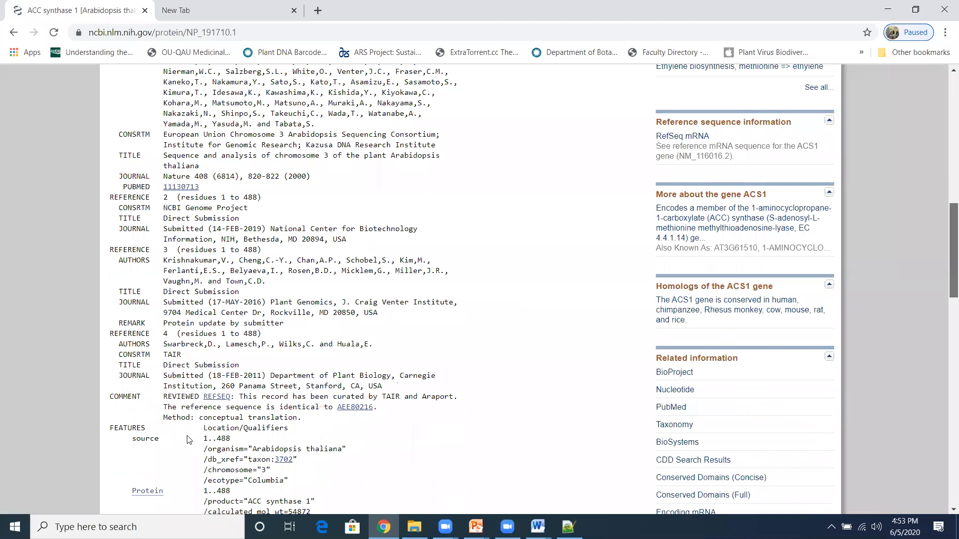
pyautogui.scroll(-10, 196, 412)
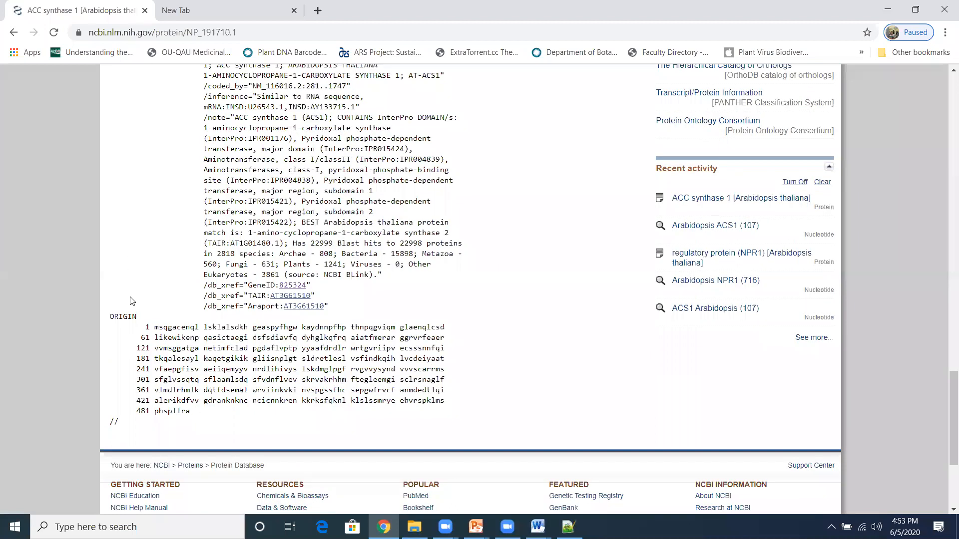
# Copy the ACC synthase 1 protein record from its title through the last line of the ORIGIN sequence
pyautogui.scroll(15, 125, 236)
pyautogui.hotkey('ctrl', 'a')
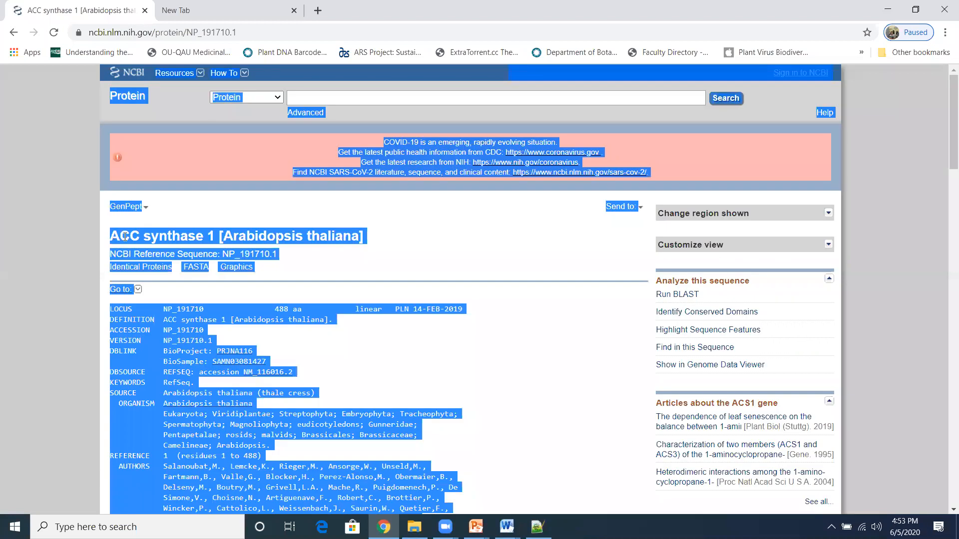
pyautogui.moveTo(113, 236); pyautogui.dragTo(163, 351)
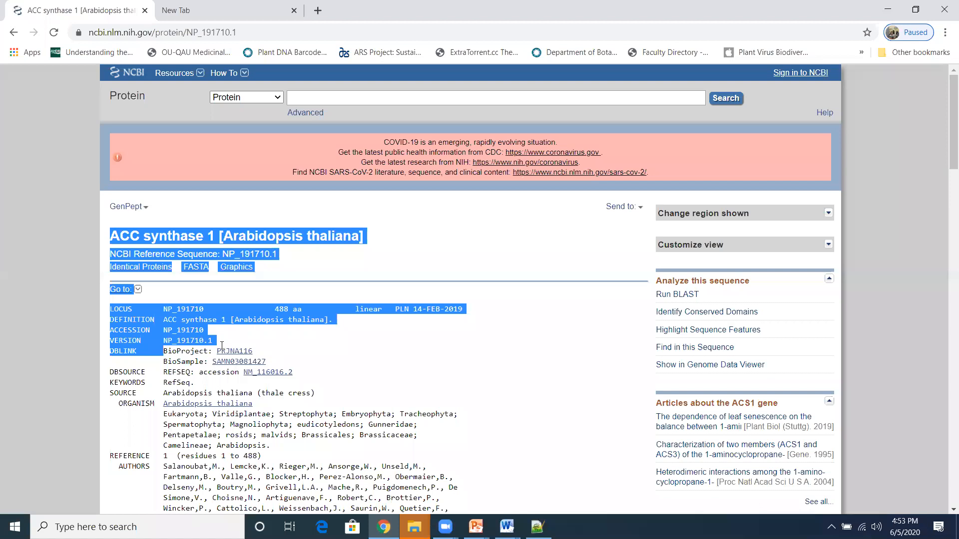
pyautogui.rightClick(151, 123)
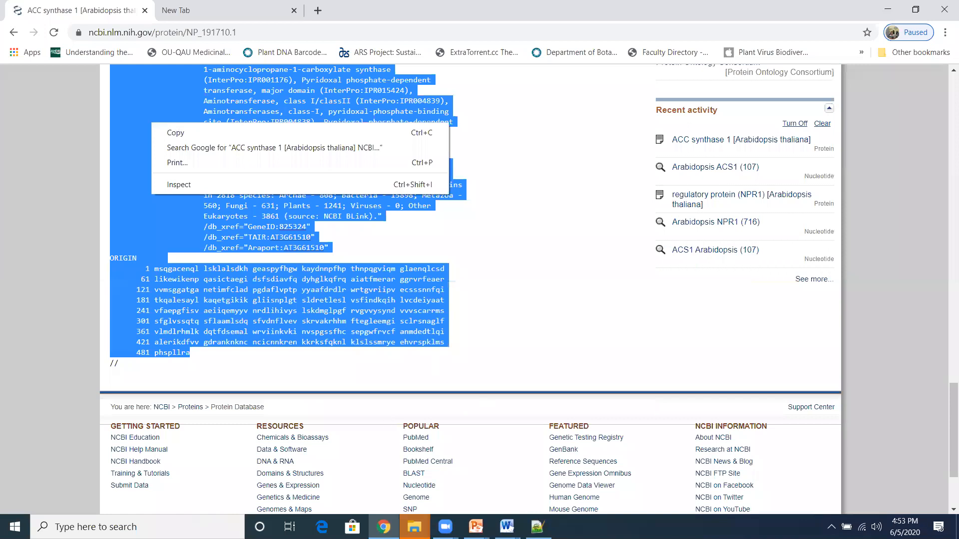
# Open Notepad++ and paste the copied protein record into a new file
pyautogui.click(137, 527)
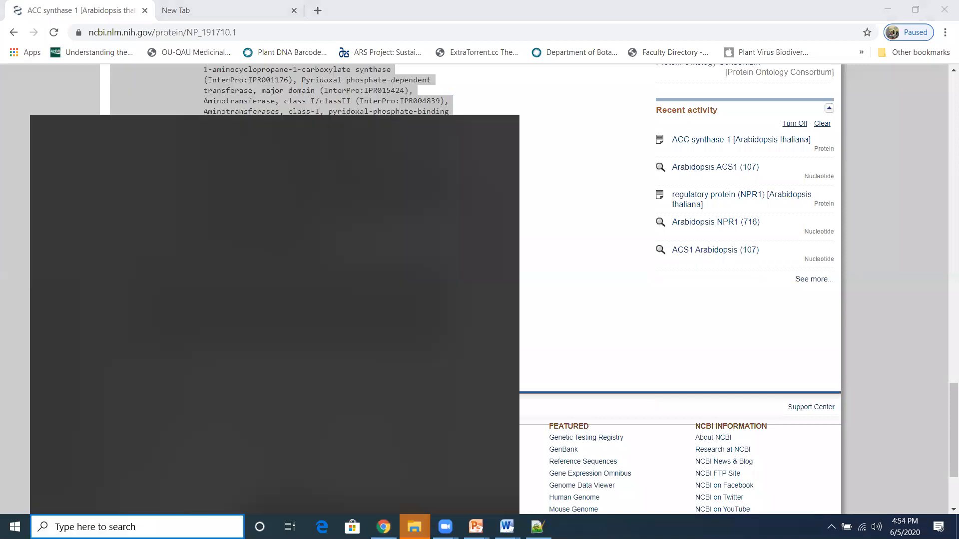
pyautogui.write('note')
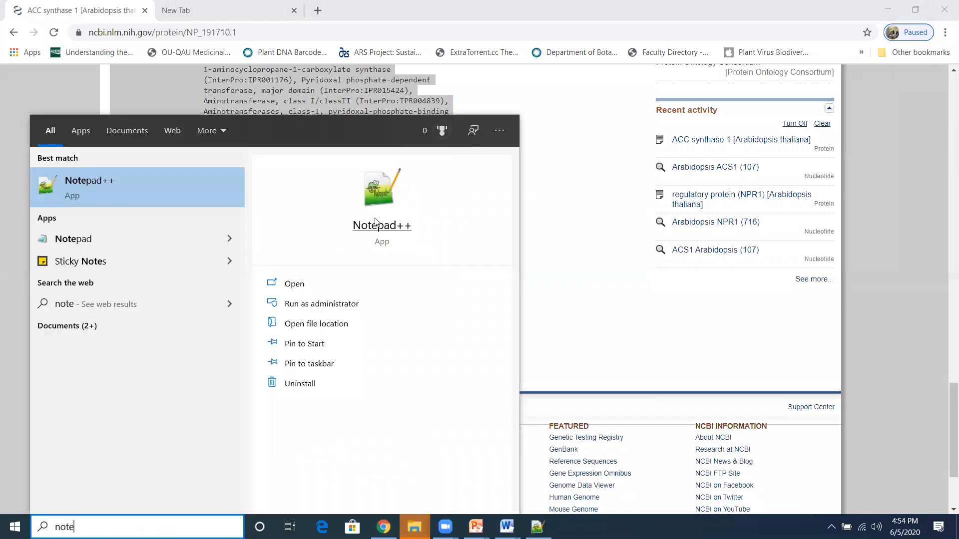
pyautogui.click(294, 284)
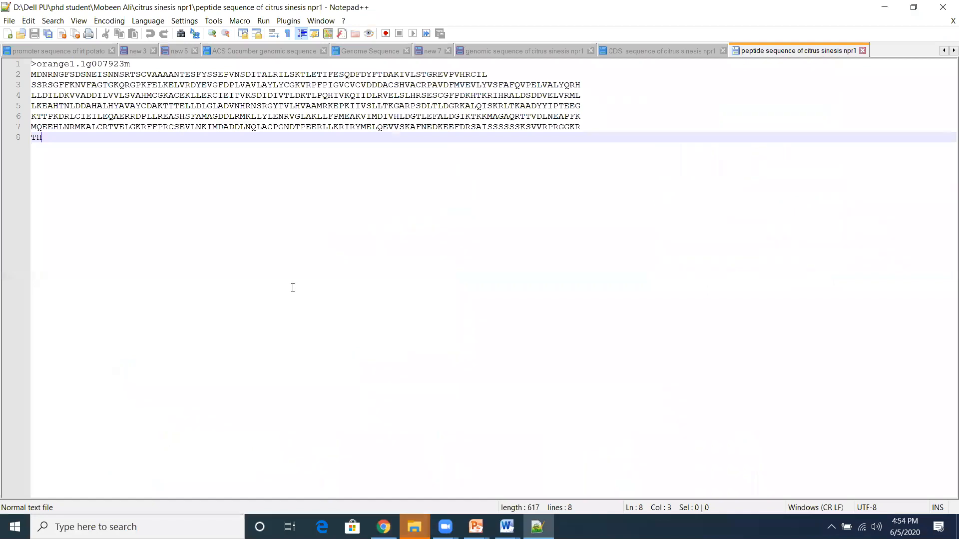
pyautogui.click(9, 20)
pyautogui.click(15, 34)
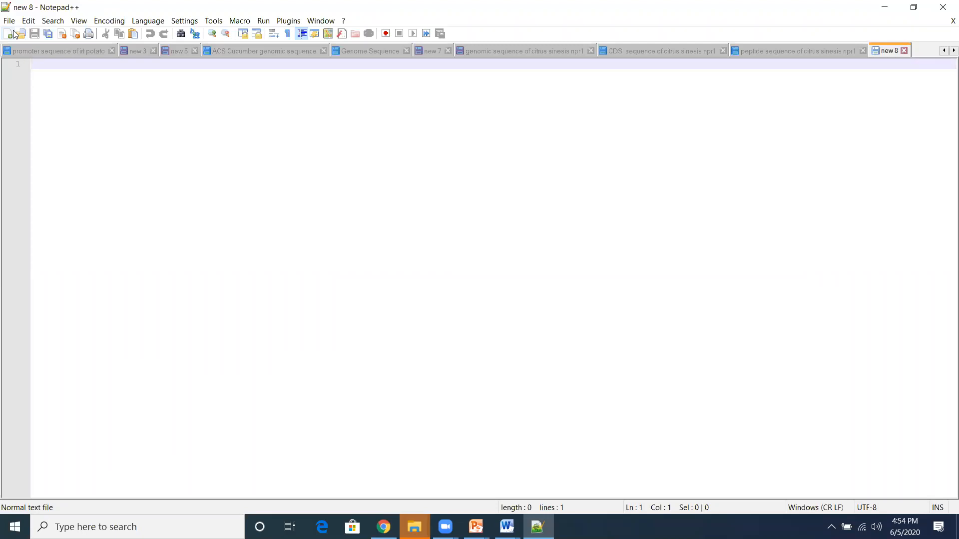
pyautogui.hotkey('ctrl', 'v')
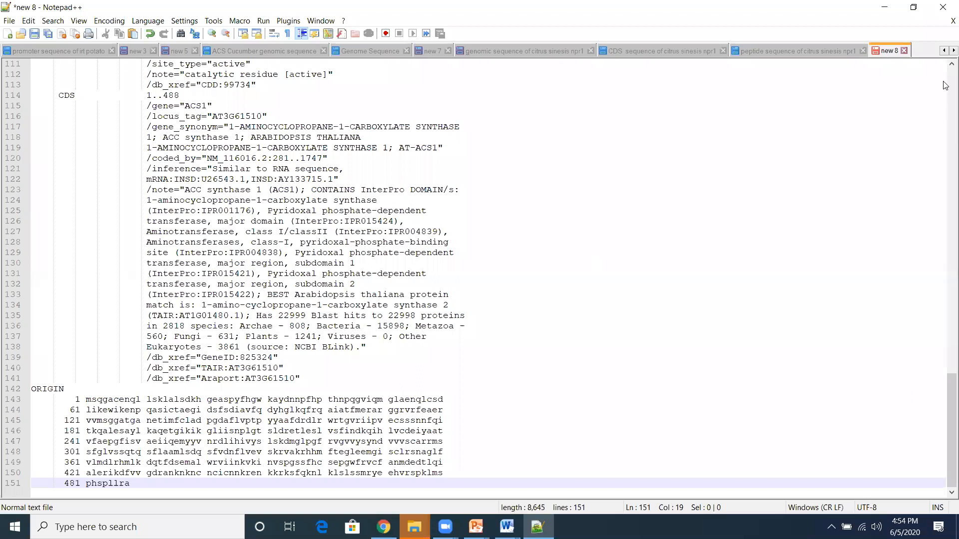
pyautogui.scroll(20, 945, 85)
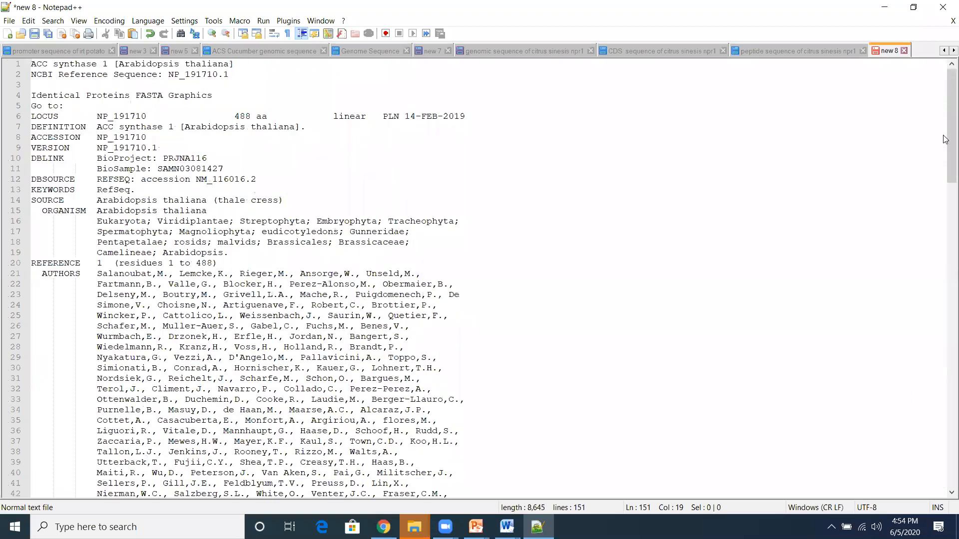
pyautogui.scroll(-20, 945, 295)
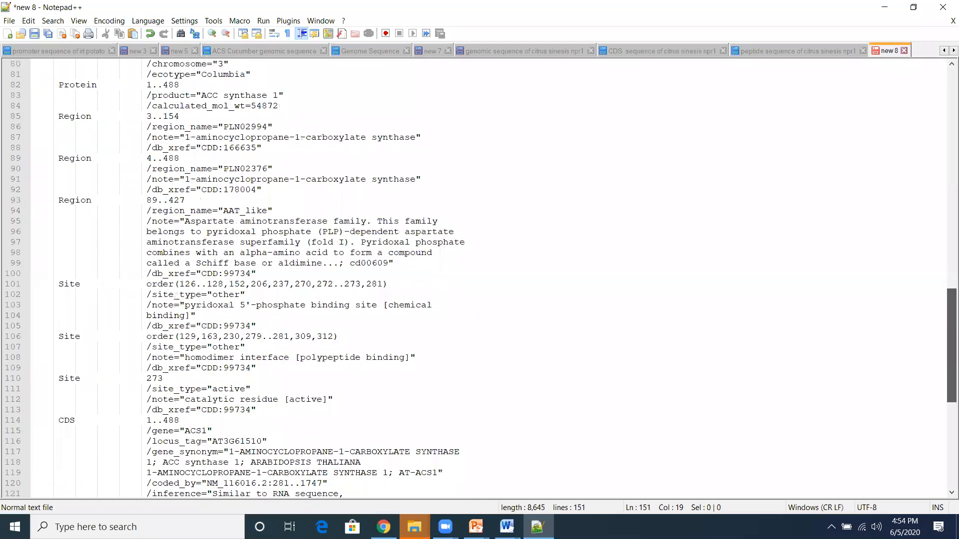
# Switch to Chrome, display the NP_191710.1 record in FASTA format, and copy its header and full sequence
pyautogui.click(383, 526)
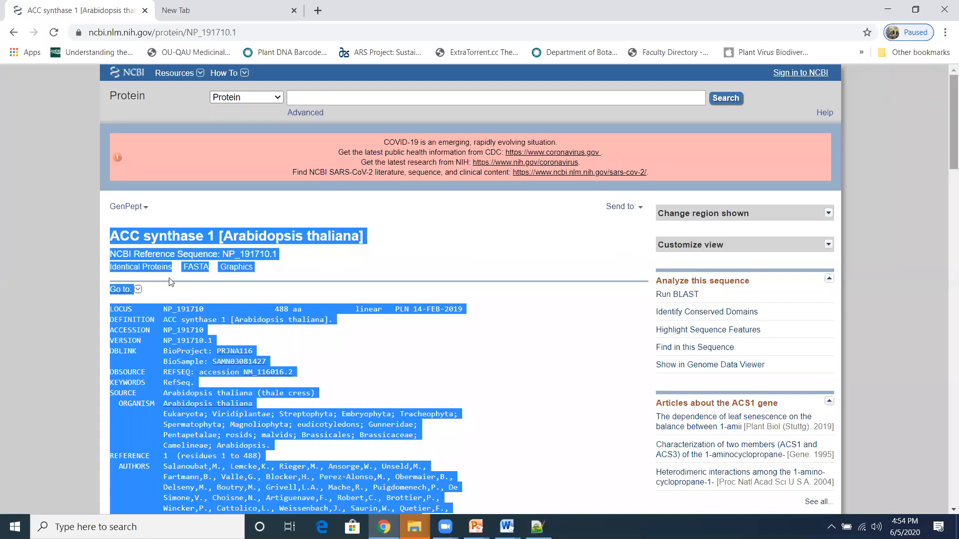
pyautogui.click(202, 271)
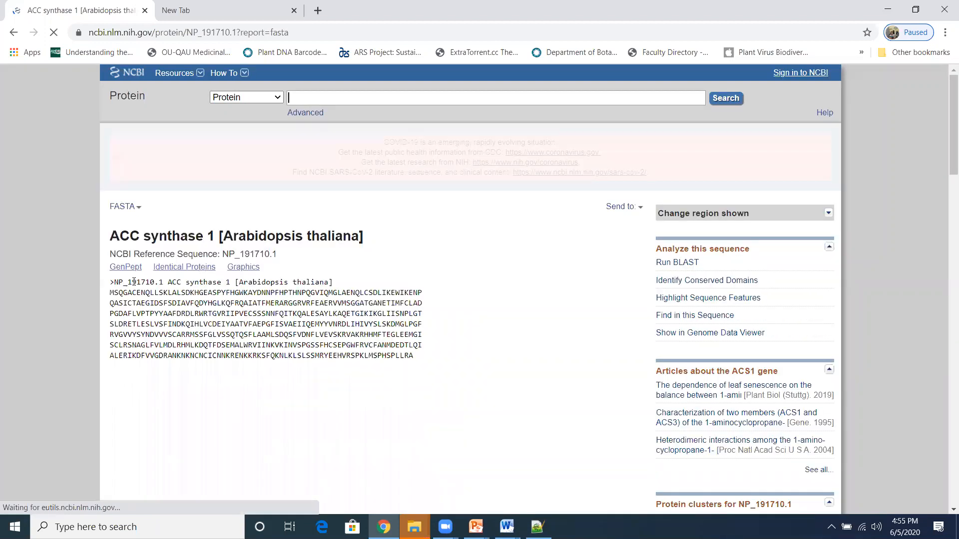
pyautogui.moveTo(111, 283); pyautogui.dragTo(432, 368)
pyautogui.hotkey('ctrl', 'c')
pyautogui.click(118, 283)
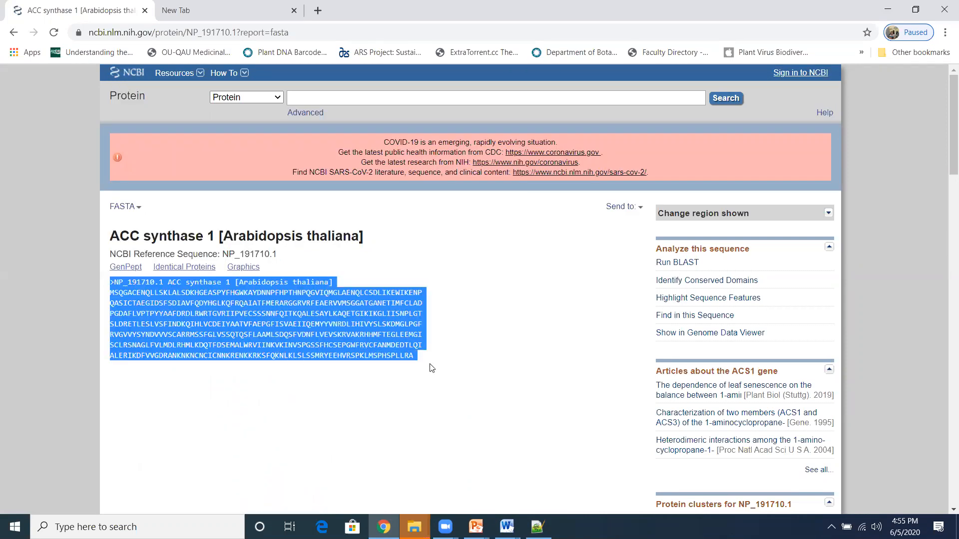
# Switch to Notepad++ and paste the FASTA entry above the pasted record, separated from it by blank lines
pyautogui.click(537, 527)
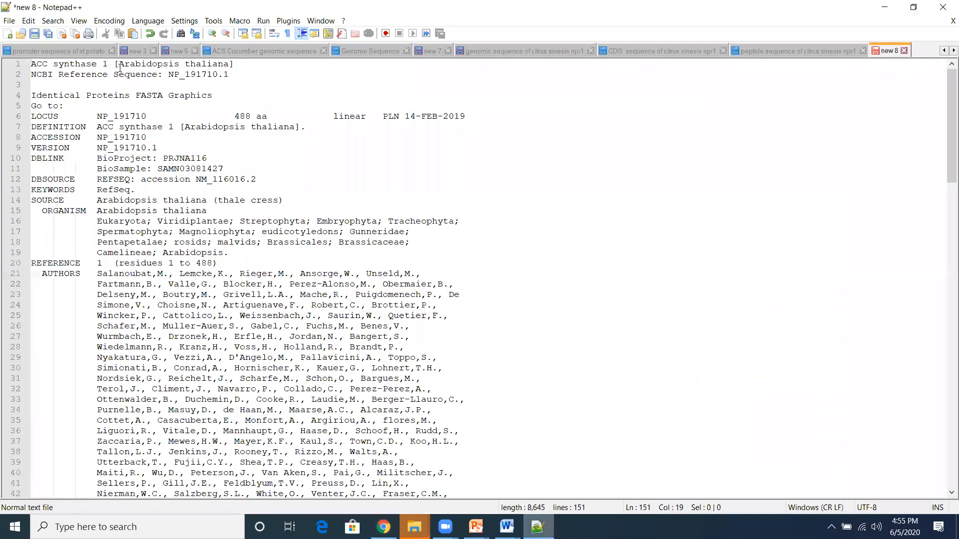
pyautogui.click(32, 64)
pyautogui.press('Return')
pyautogui.press('Return')
pyautogui.press('Return')
pyautogui.press('Return')
pyautogui.press('Up')
pyautogui.press('Up')
pyautogui.press('Up')
pyautogui.hotkey('ctrl', 'v')
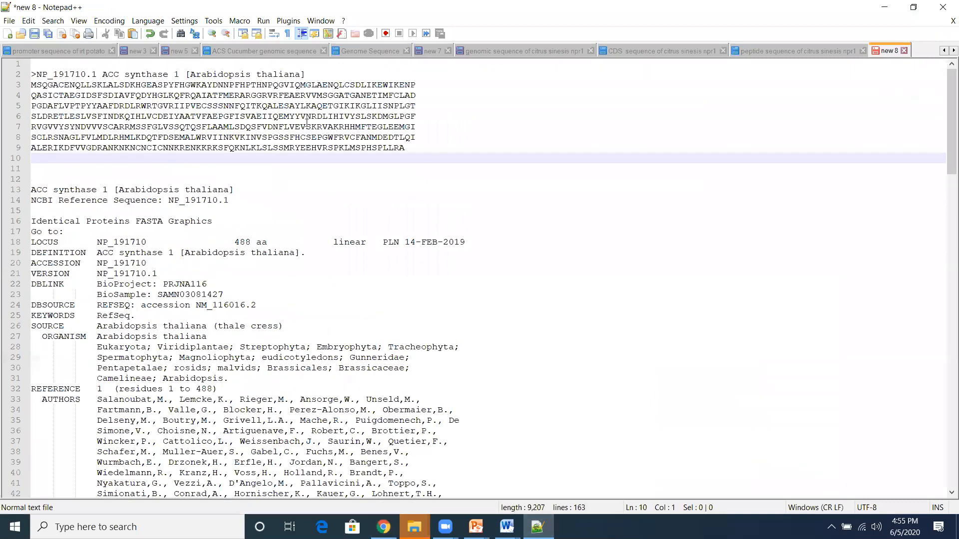
# Insert several blank lines and a separate ">" line above the FASTA header, with the text enlarged for reading
pyautogui.click(36, 73)
pyautogui.click(34, 62)
pyautogui.press('Return')
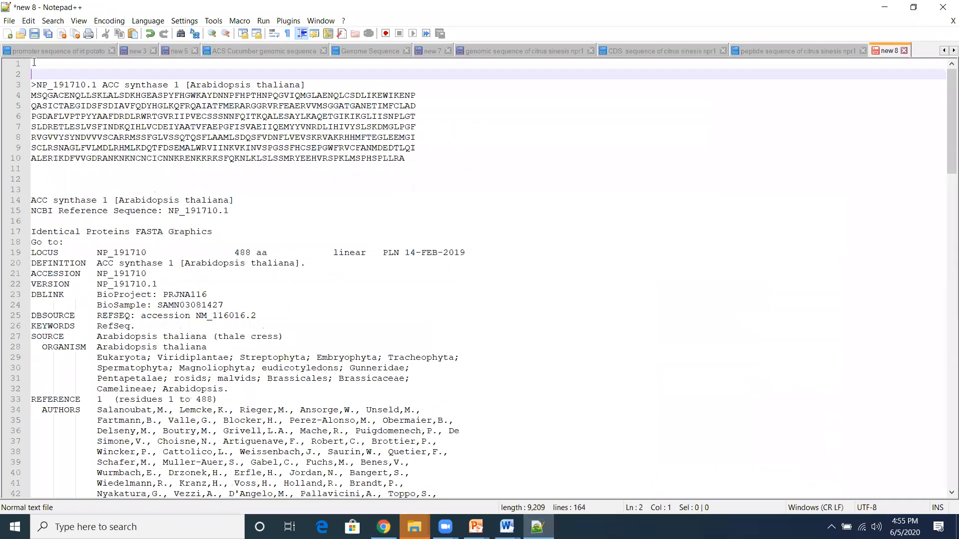
pyautogui.press('Return')
pyautogui.press('Return')
pyautogui.press('Return')
pyautogui.press('Return')
pyautogui.press('Up')
pyautogui.write('>')
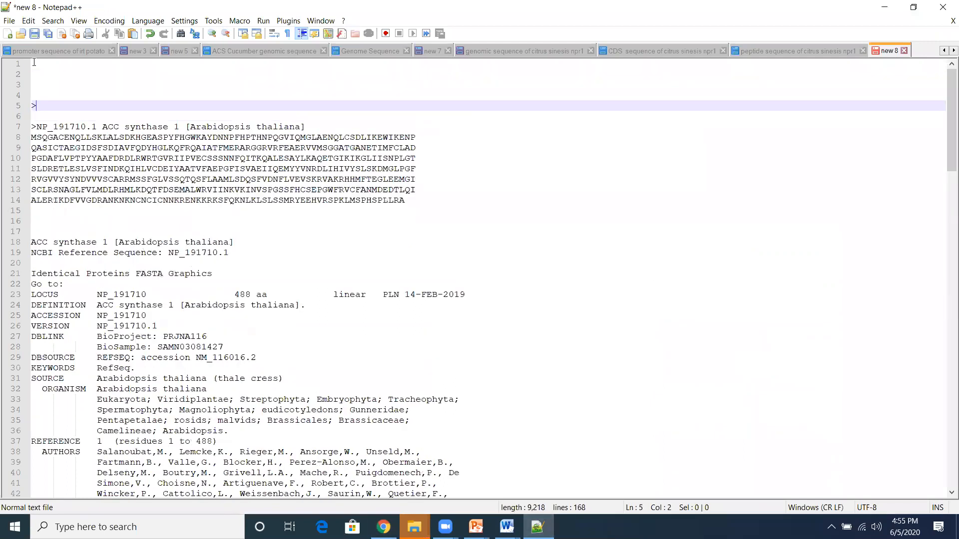
pyautogui.scroll(1, 34, 62)
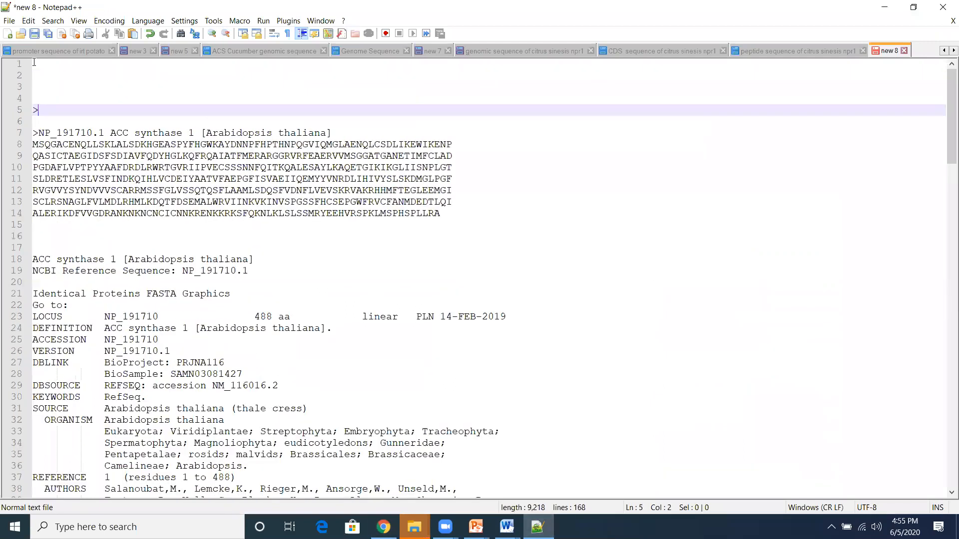
pyautogui.scroll(1, 34, 62)
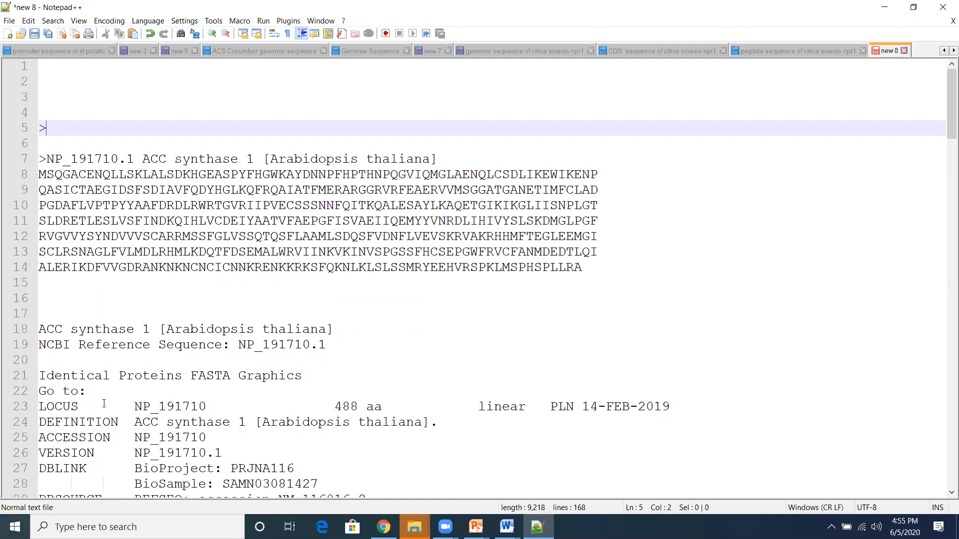
# Switch to Chrome and highlight the FASTA header line, followed by the header together with the full sequence
pyautogui.click(384, 526)
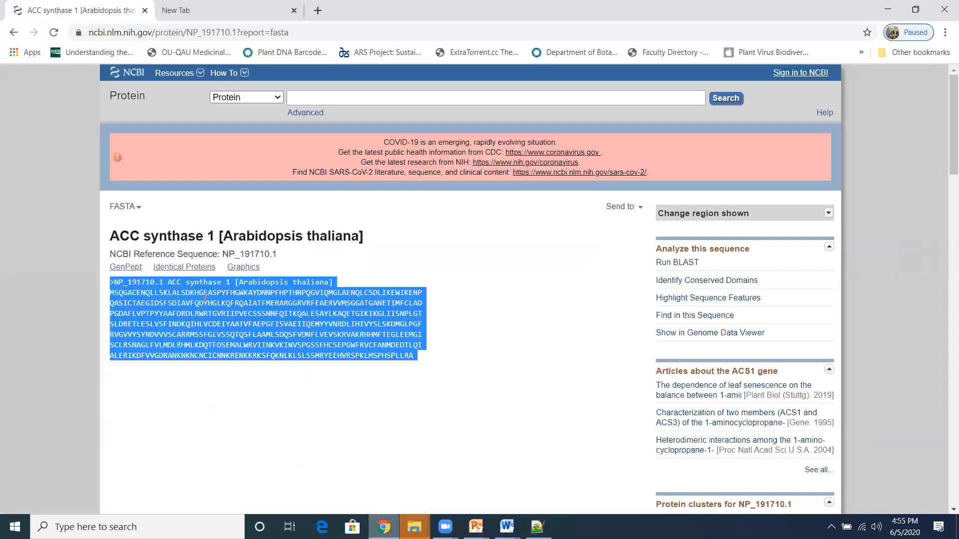
pyautogui.click(115, 282)
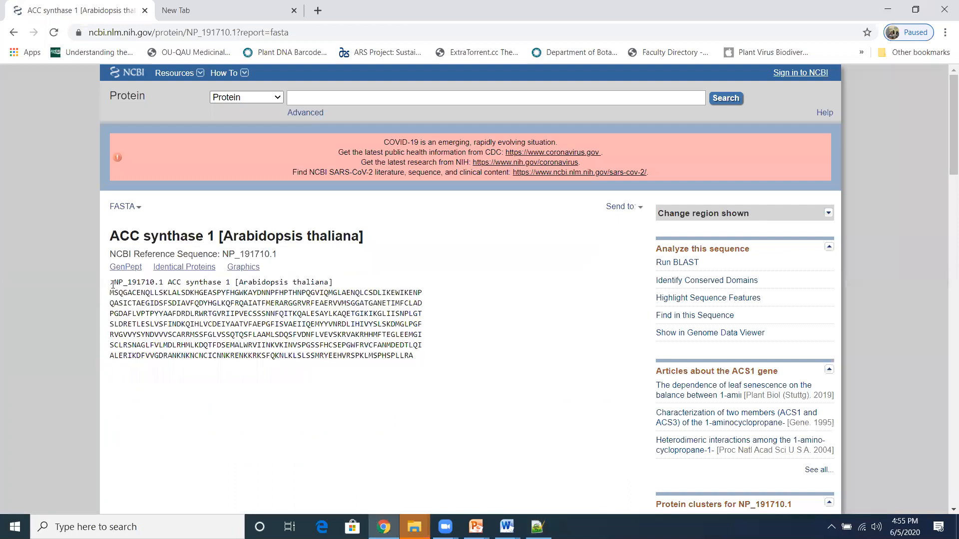
pyautogui.moveTo(333, 283); pyautogui.dragTo(115, 282)
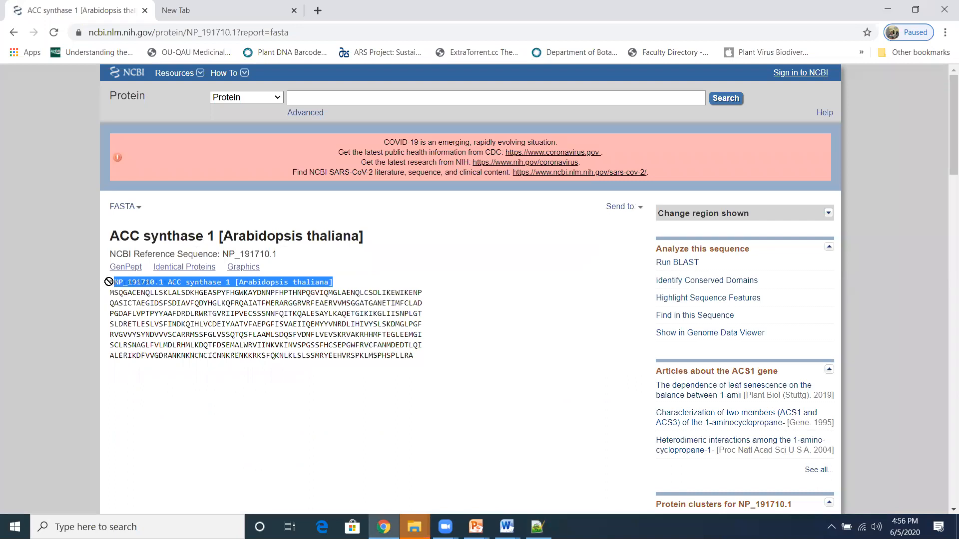
pyautogui.click(108, 288)
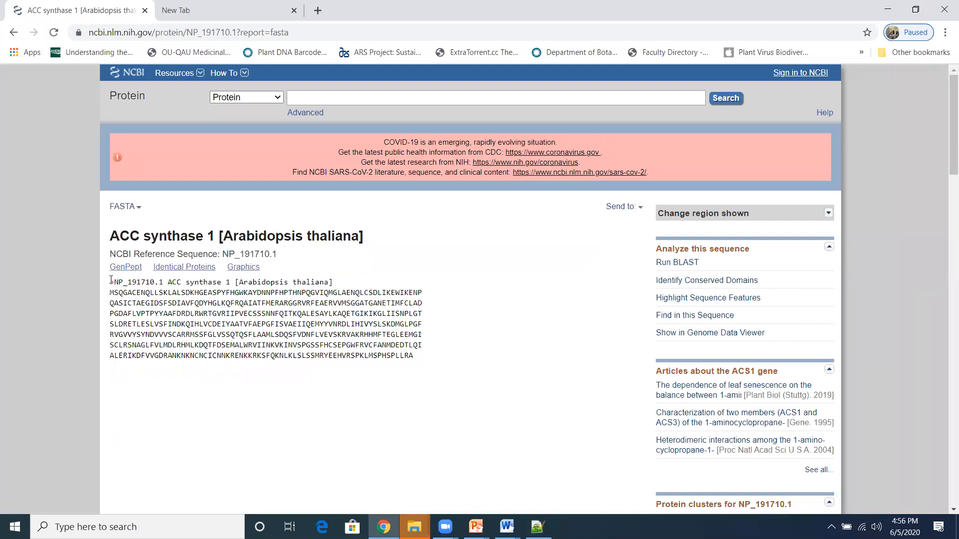
pyautogui.moveTo(111, 281); pyautogui.dragTo(420, 365)
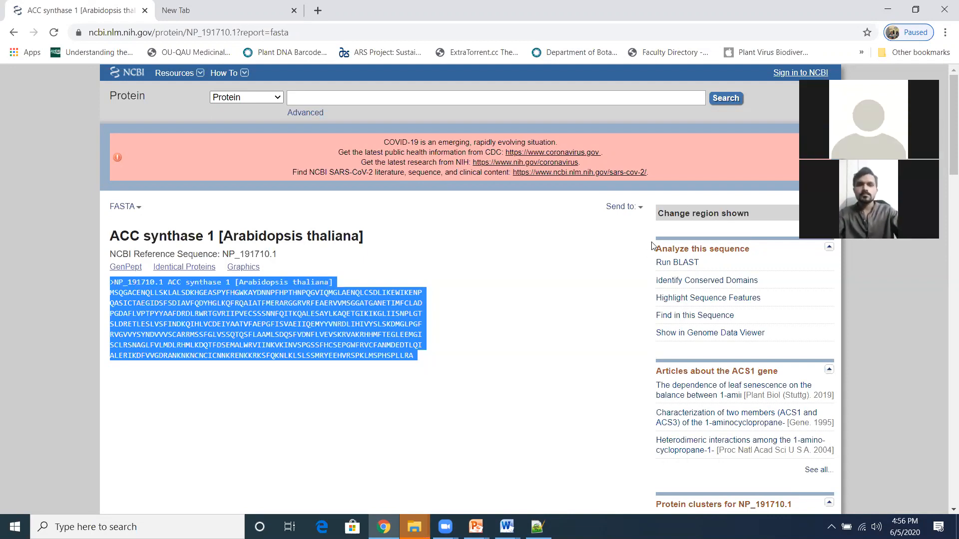
# Switch to Notepad++ and delete the extra blank lines and the separate ">" above the FASTA header
pyautogui.hotkey('alt', 'Tab')
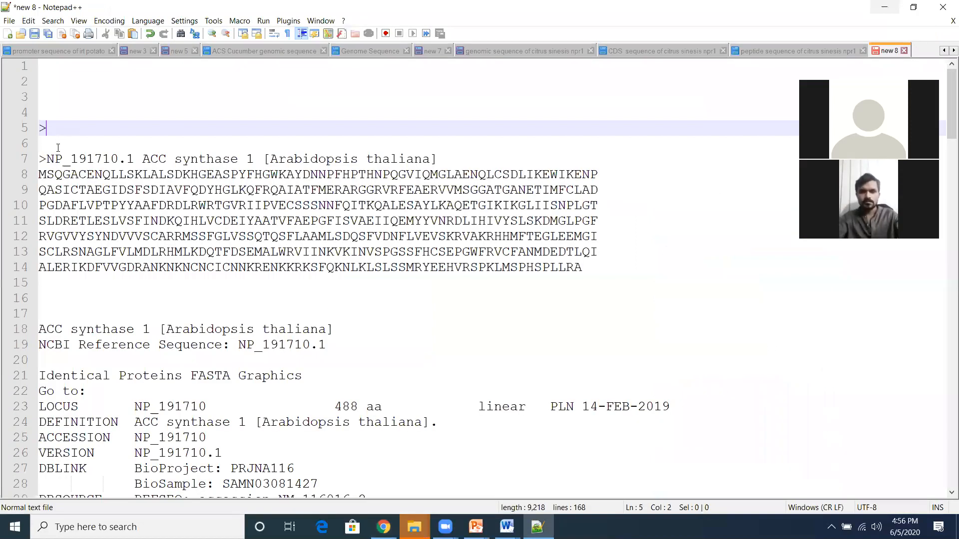
pyautogui.click(49, 63)
pyautogui.press('Delete')
pyautogui.press('Delete')
pyautogui.press('Delete')
pyautogui.press('Delete')
pyautogui.press('Delete')
pyautogui.press('Delete')
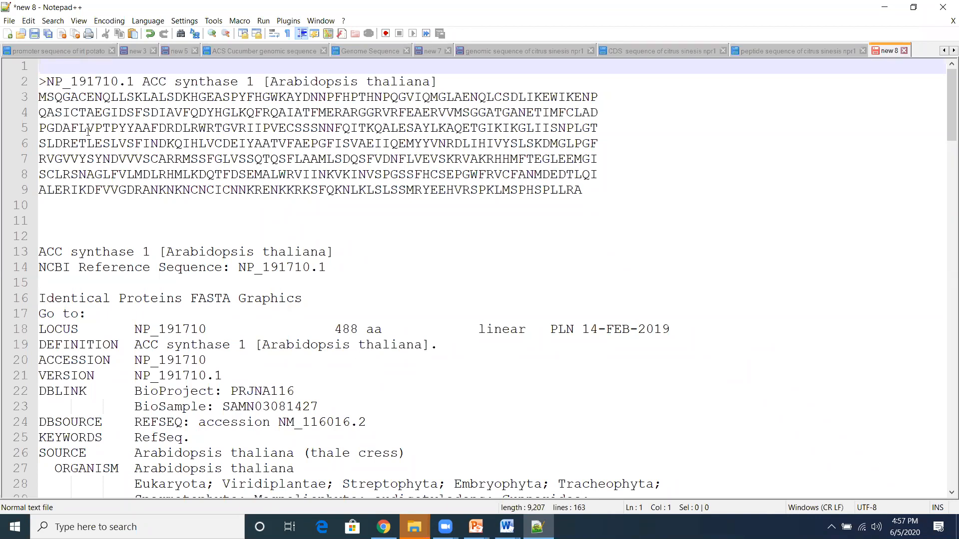
# Copy the full ACS1 amino acid sequence beneath the FASTA header, leaving out the header line
pyautogui.click(40, 98)
pyautogui.moveTo(54, 102); pyautogui.dragTo(390, 144)
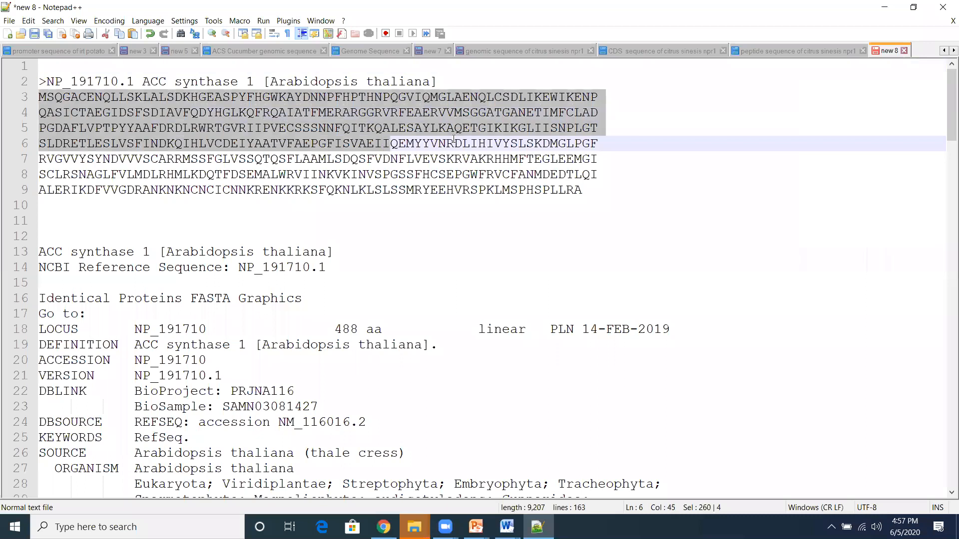
pyautogui.keyDown('shift'); pyautogui.click(582, 186); pyautogui.keyUp('shift')
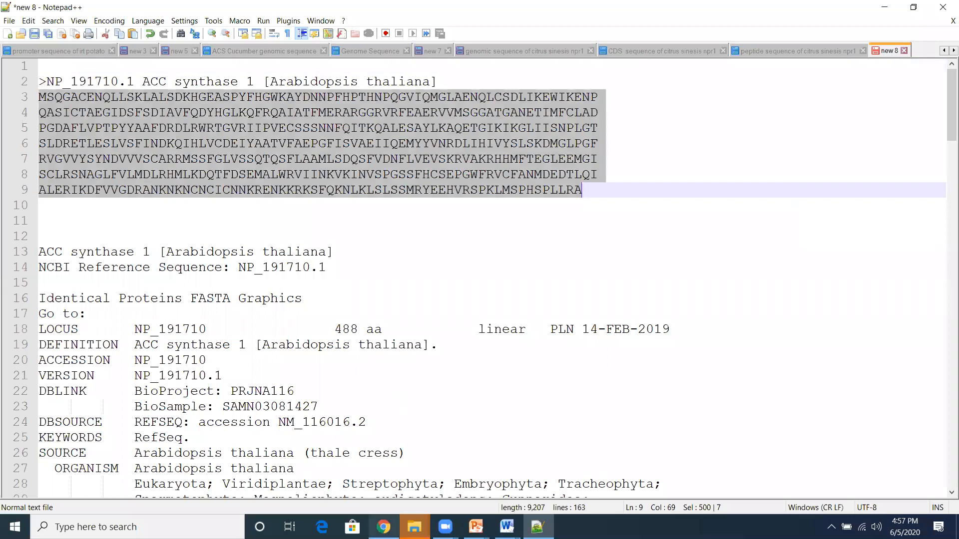
# Switch to Chrome and open the Pfam home page at pfam.xfam.org in the empty tab
pyautogui.click(383, 527)
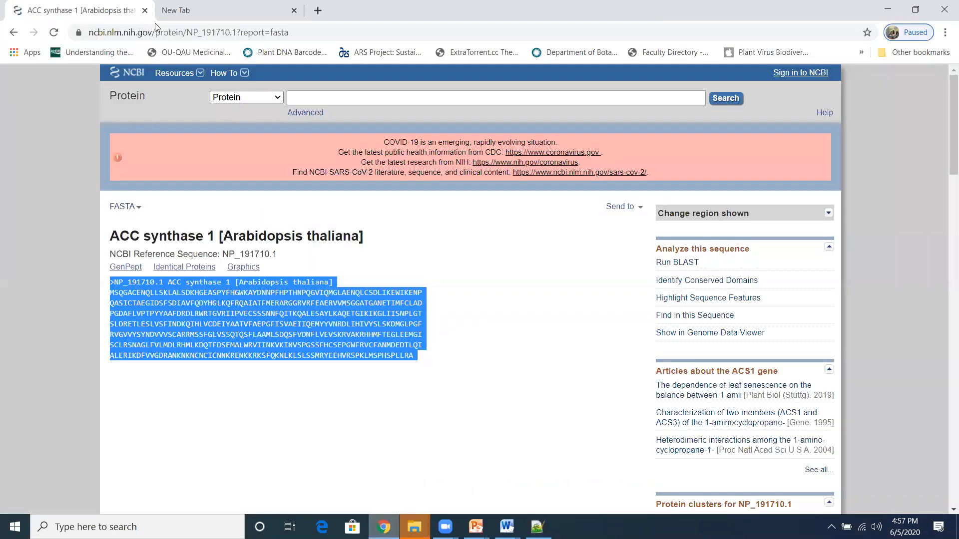
pyautogui.click(195, 5)
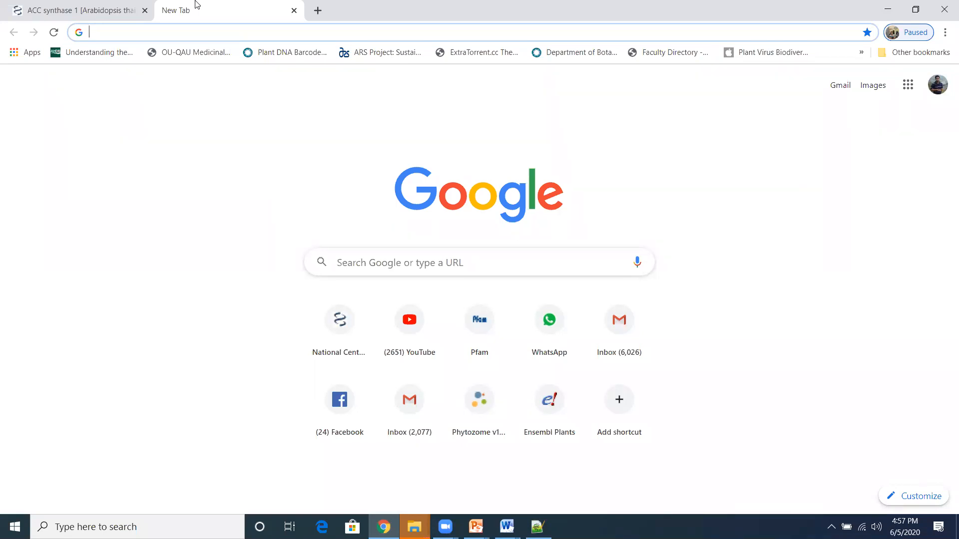
pyautogui.write('pfam.xfam.org')
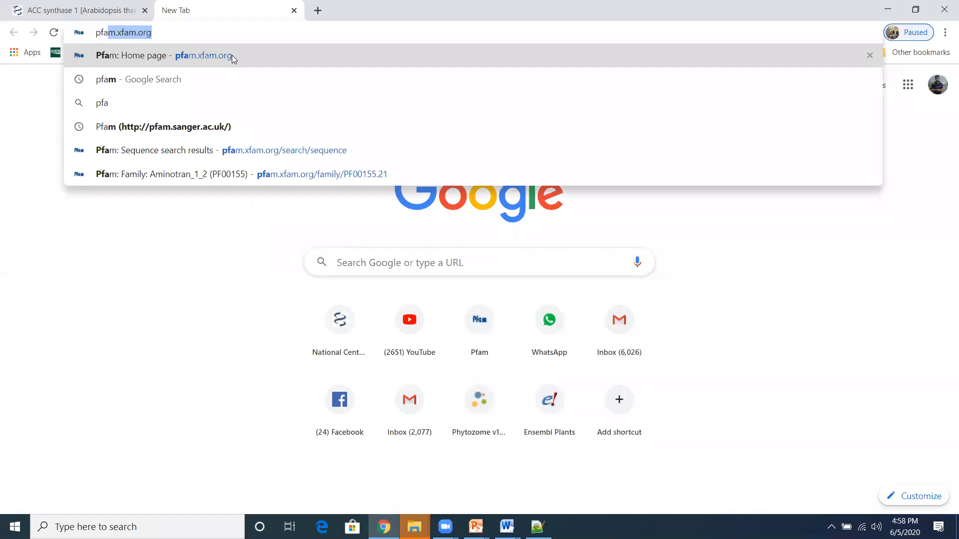
pyautogui.click(231, 55)
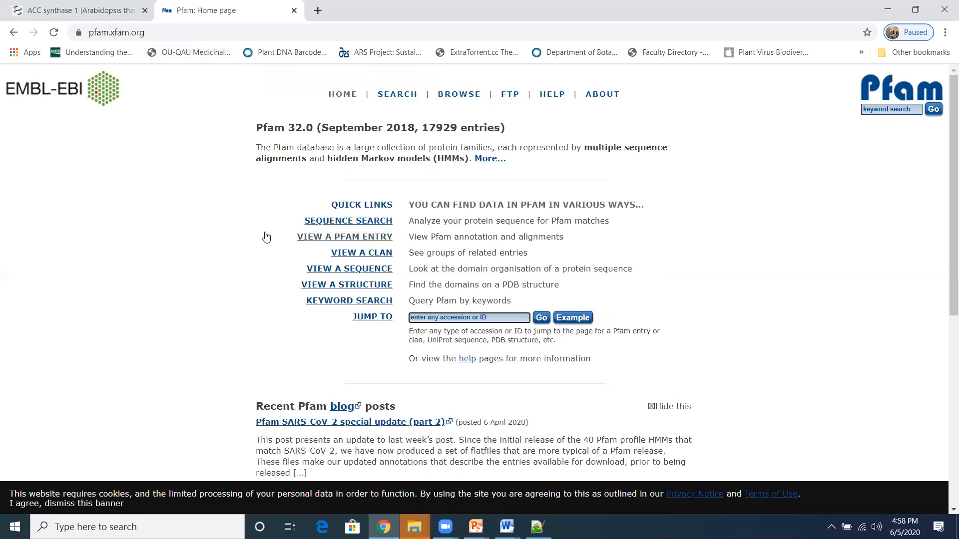
# Run a Pfam sequence search with the copied ACS1 sequence and highlight the Aminotran_1_2 match's envelope start and end
pyautogui.click(348, 220)
pyautogui.click(432, 238)
pyautogui.hotkey('ctrl', 'v')
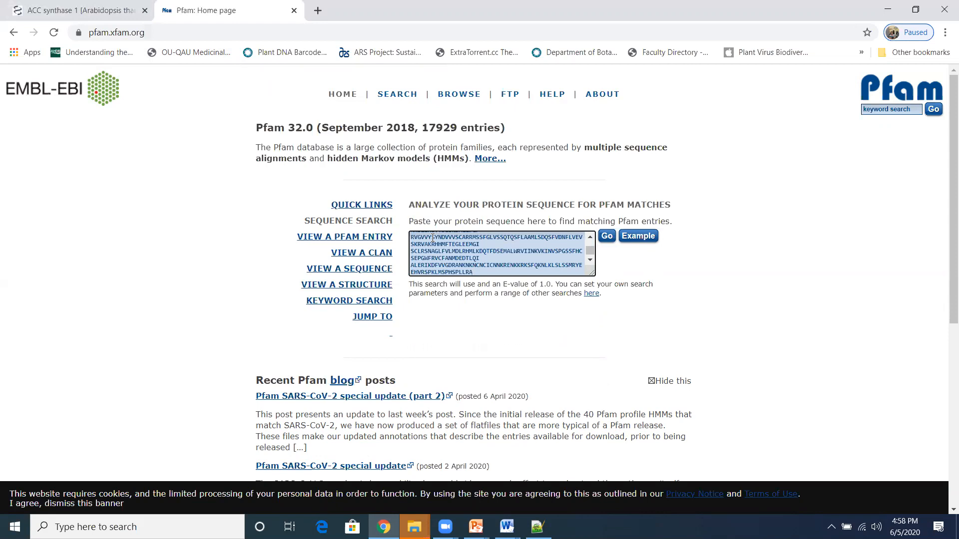
pyautogui.click(608, 237)
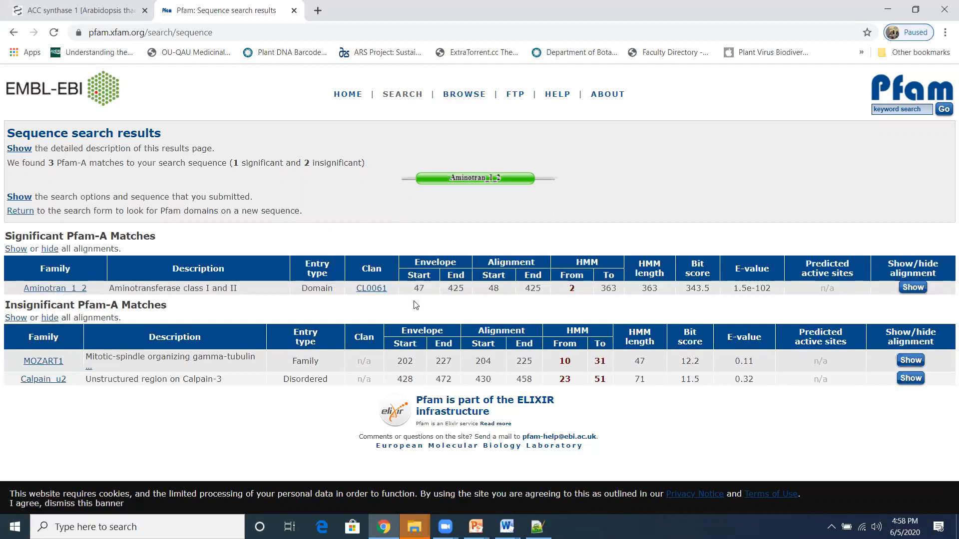
pyautogui.moveTo(415, 289); pyautogui.dragTo(473, 294)
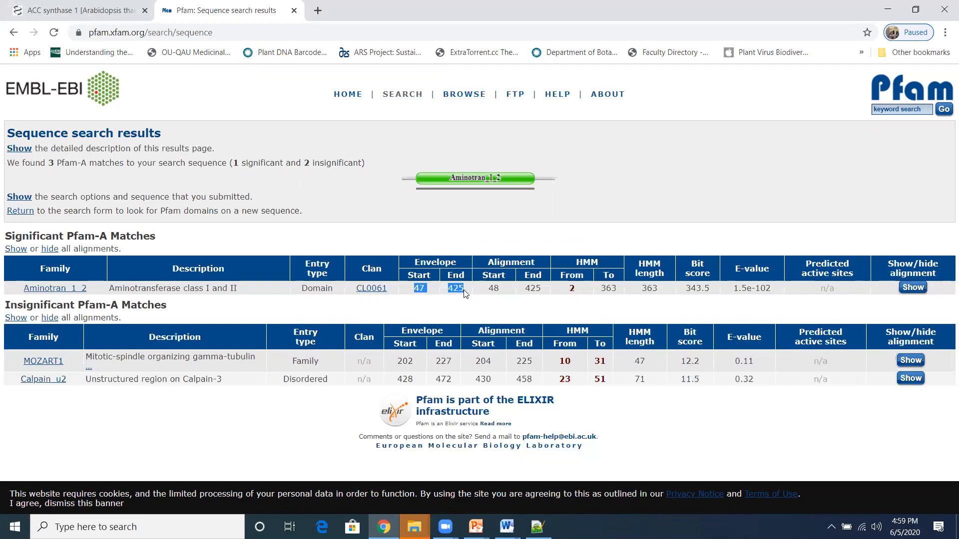
# Copy the Aminotran_1_2 envelope start and end (47 and 425) and paste them in Notepad++ after the Araport:AT3G61510 entry above ORIGIN
pyautogui.rightClick(420, 288)
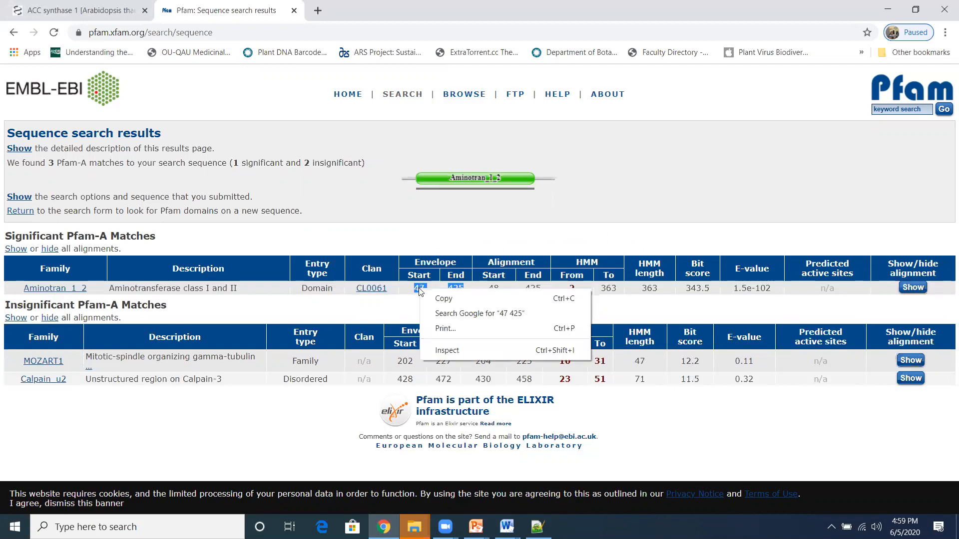
pyautogui.click(444, 299)
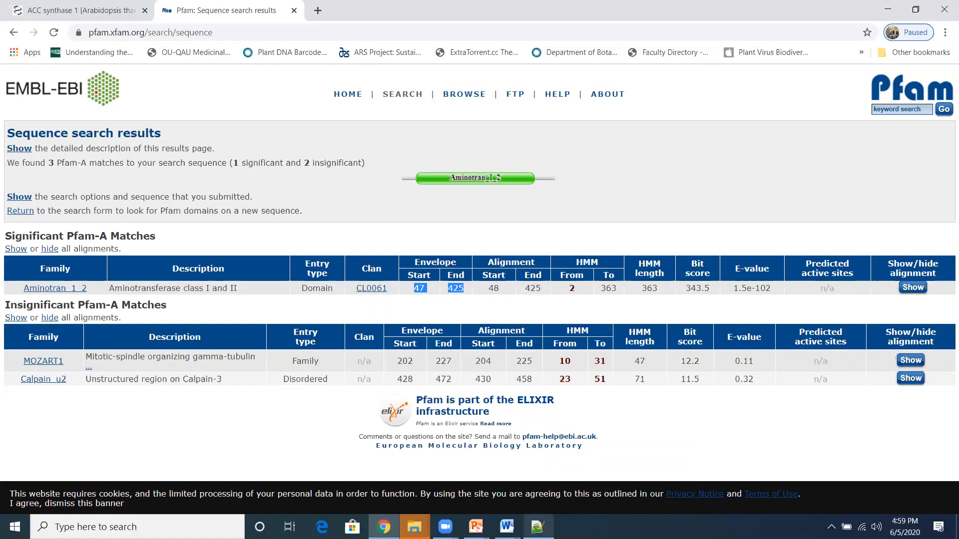
pyautogui.click(537, 527)
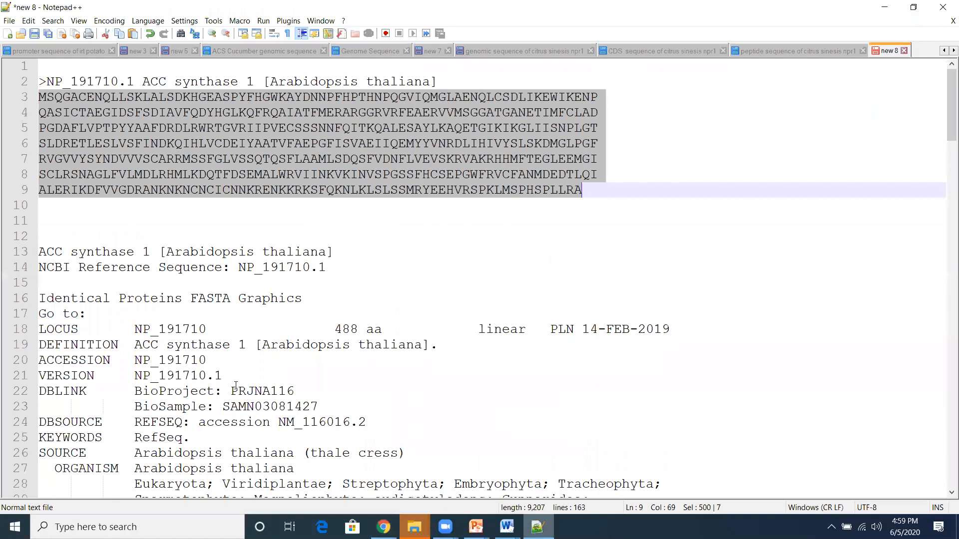
pyautogui.scroll(-20, 469, 333)
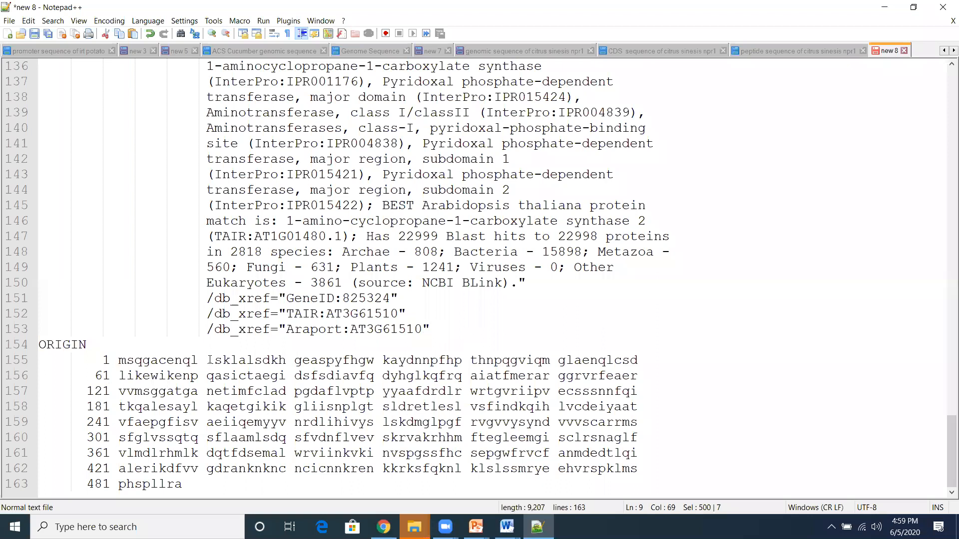
pyautogui.hotkey('ctrl', 'z')
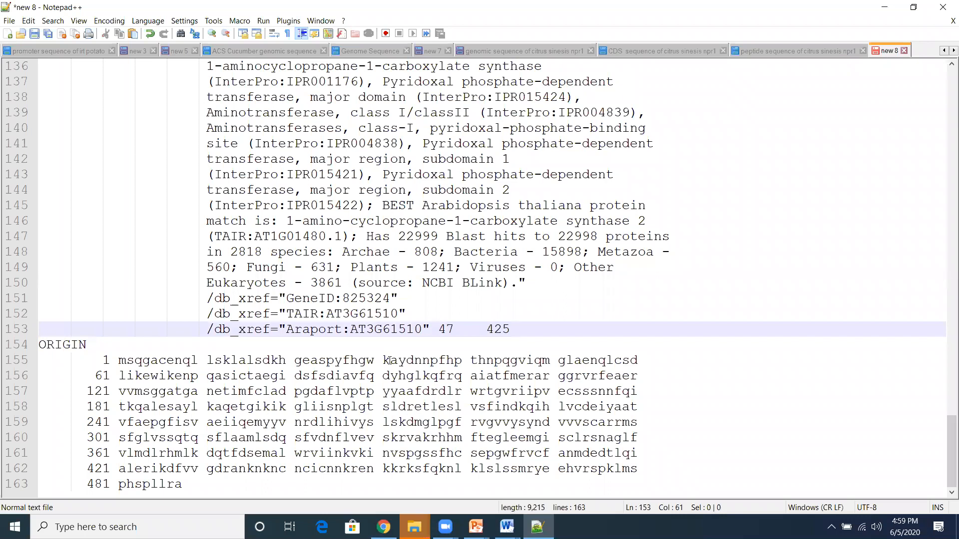
# Copy the ORIGIN sequence from "fhp" in the first row through "aleri" in the row numbered 421
pyautogui.click(439, 360)
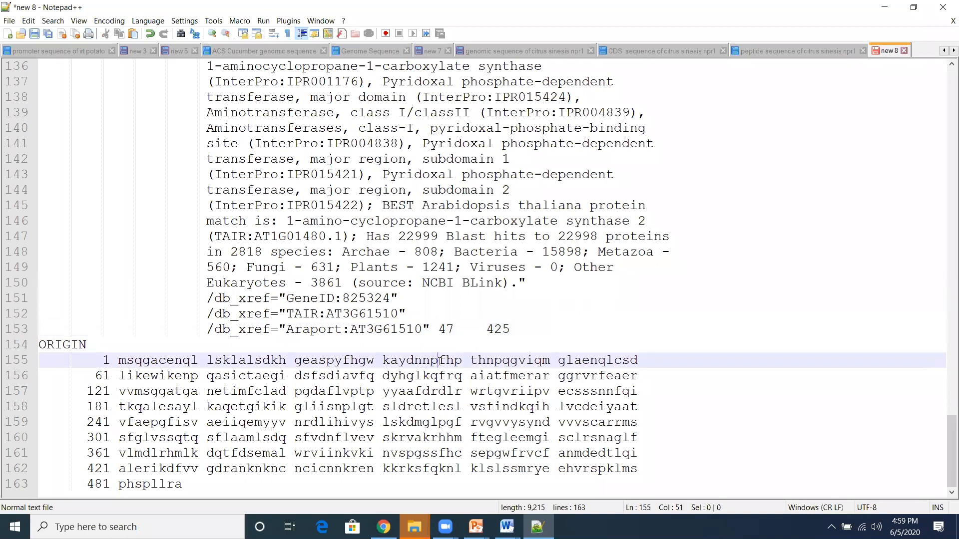
pyautogui.moveTo(440, 360); pyautogui.dragTo(111, 471)
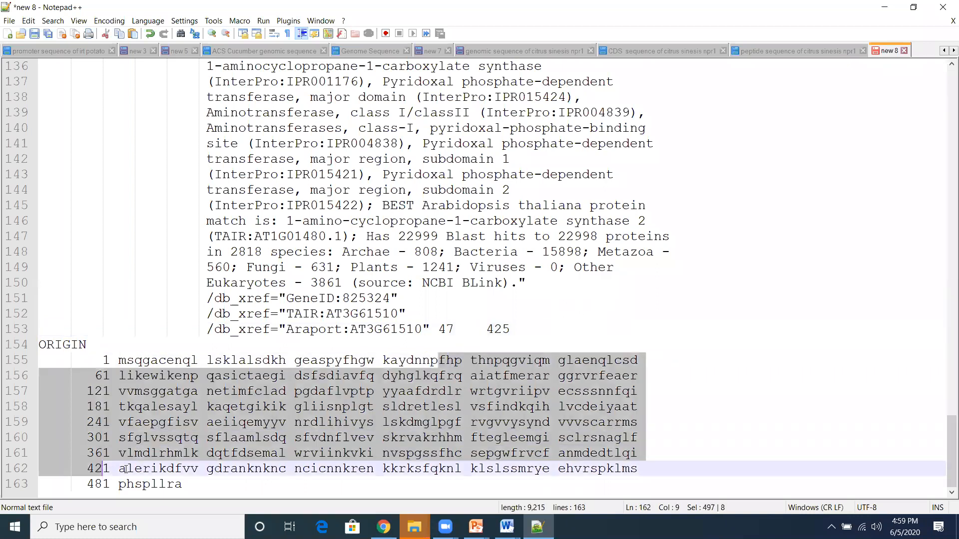
pyautogui.keyDown('shift'); pyautogui.click(144, 469); pyautogui.keyUp('shift')
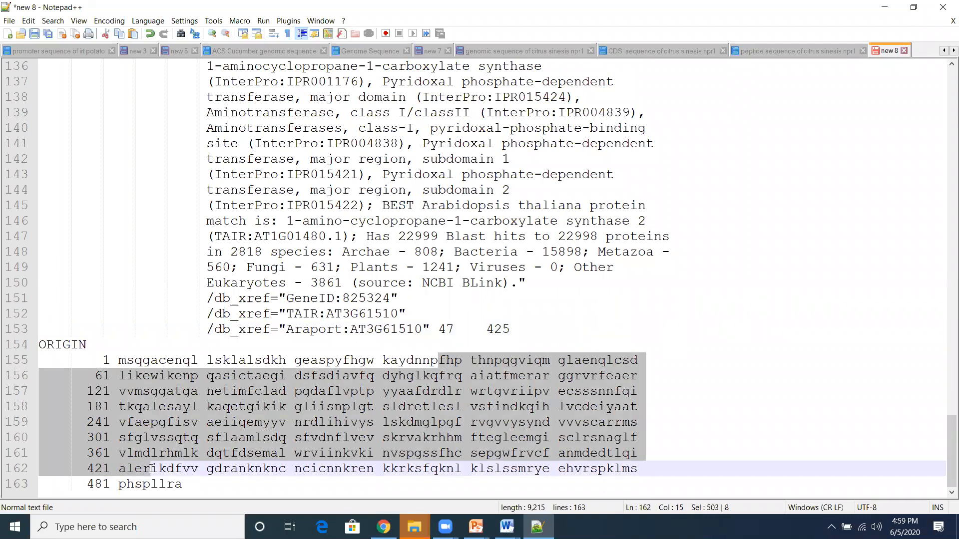
pyautogui.keyDown('shift'); pyautogui.click(154, 468); pyautogui.keyUp('shift')
pyautogui.rightClick(124, 422)
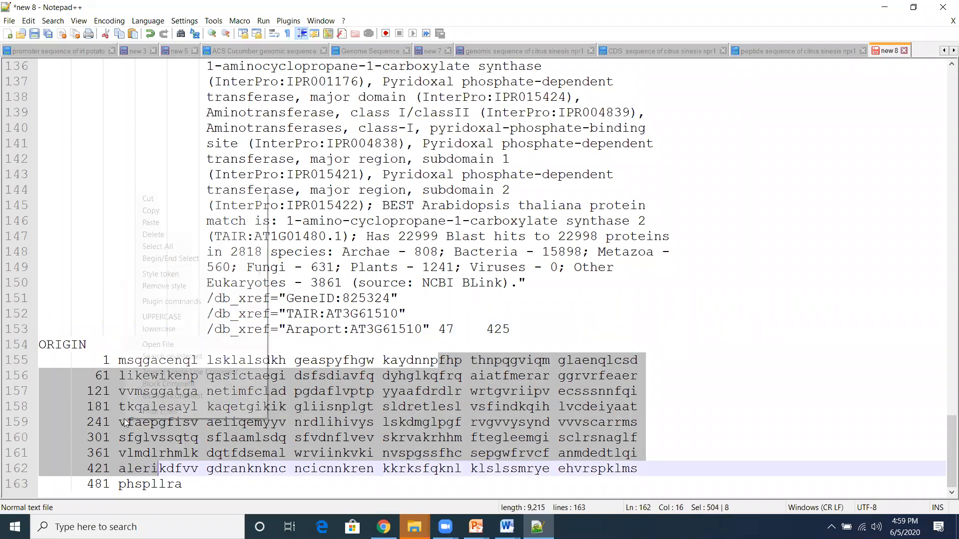
pyautogui.click(153, 214)
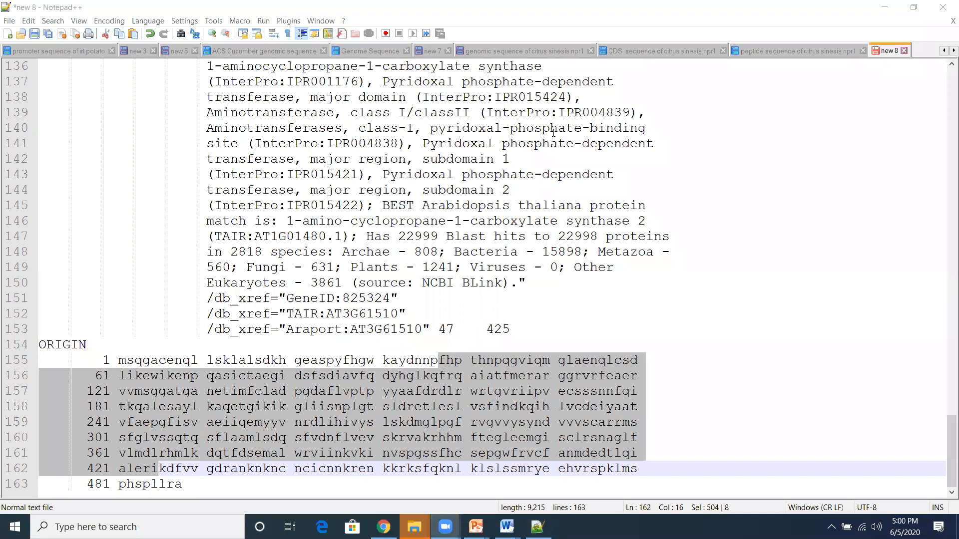
pyautogui.rightClick(484, 379)
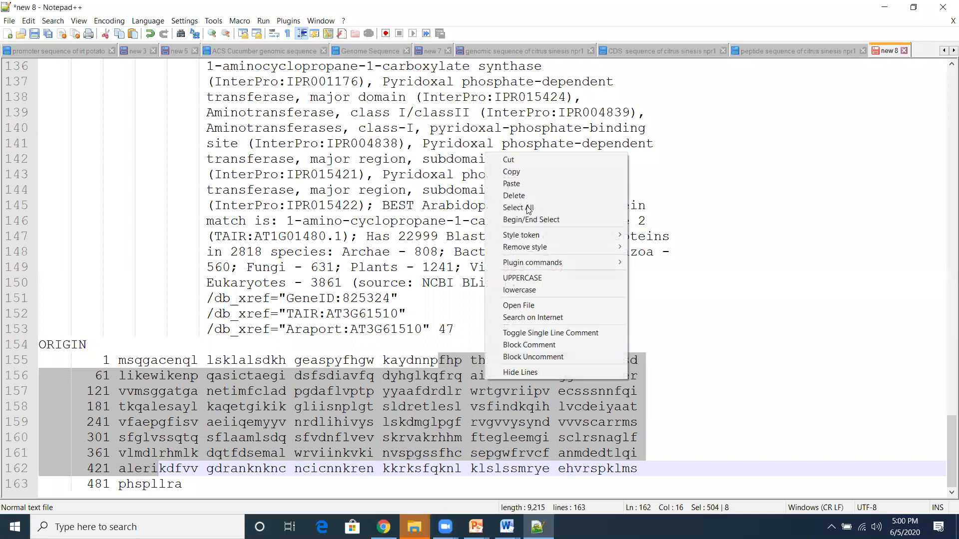
pyautogui.click(511, 172)
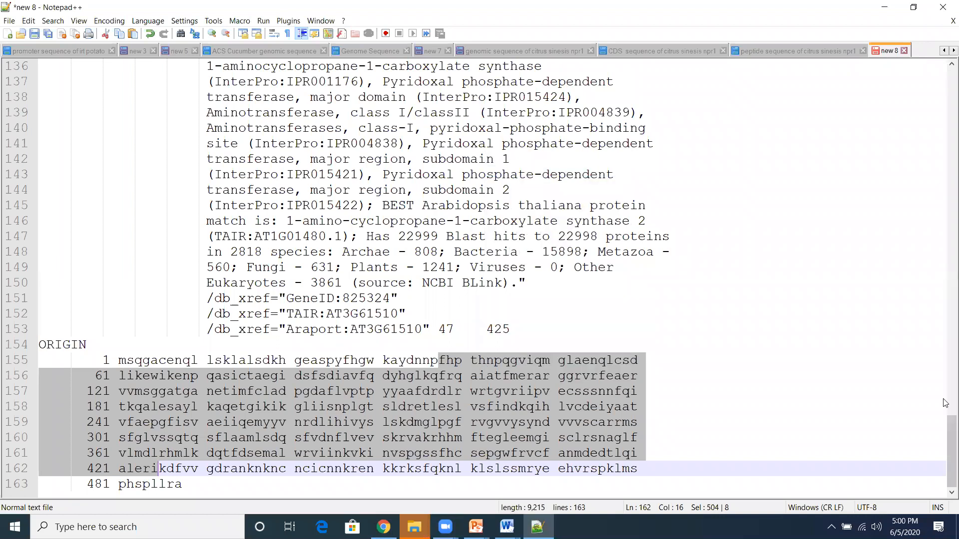
# Add the header line ">aminotransferase domain" at the very start of the file, above the ACC synthase 1 FASTA entry
pyautogui.moveTo(946, 430); pyautogui.dragTo(946, 62)
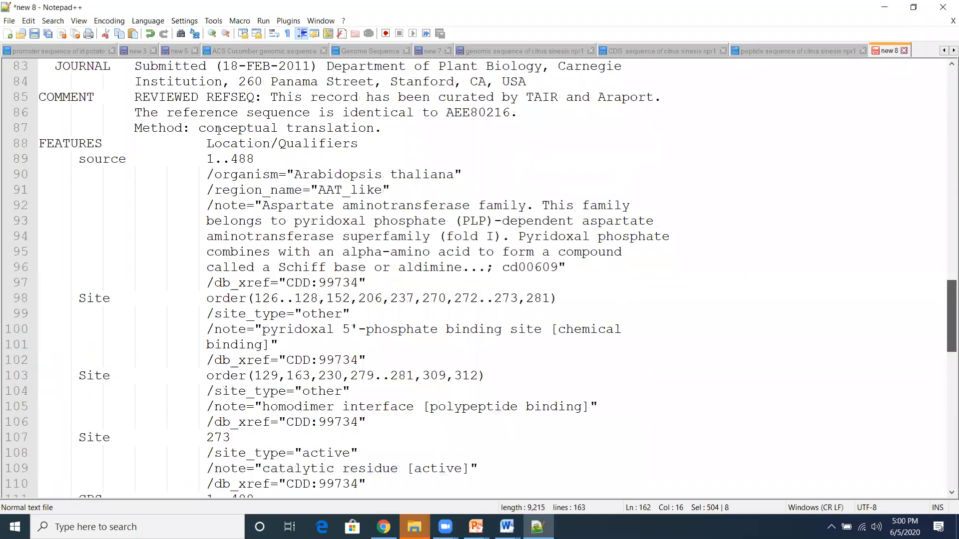
pyautogui.scroll(20, 43, 82)
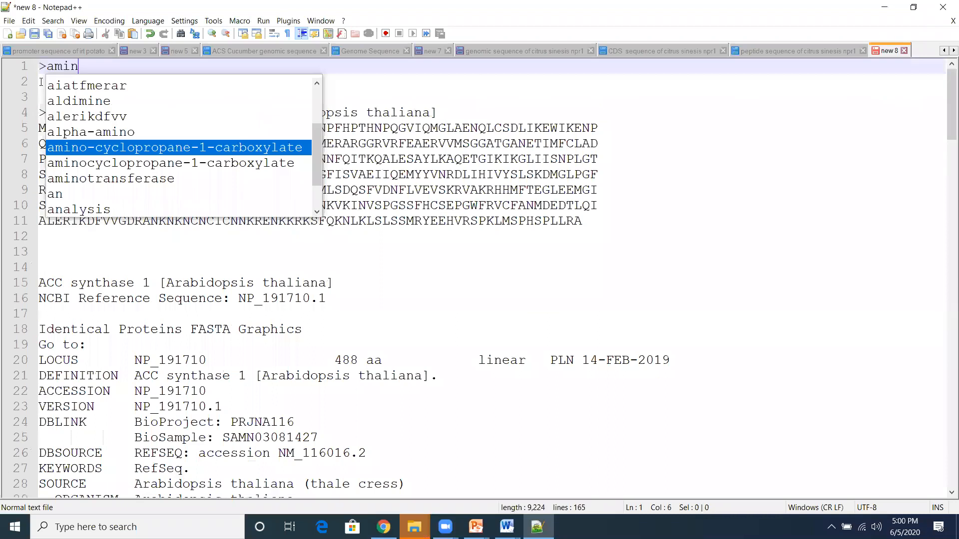
pyautogui.write('otrans')
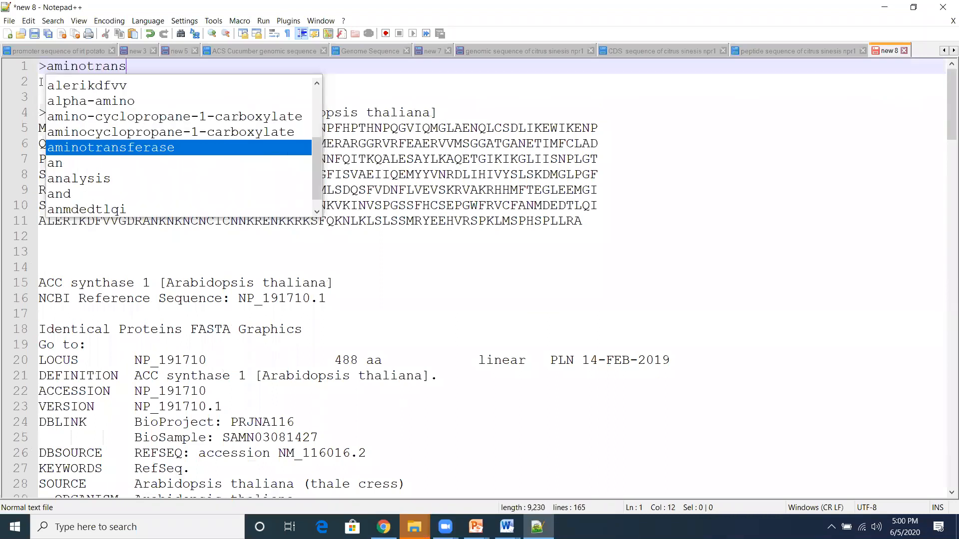
pyautogui.write('ferase dom')
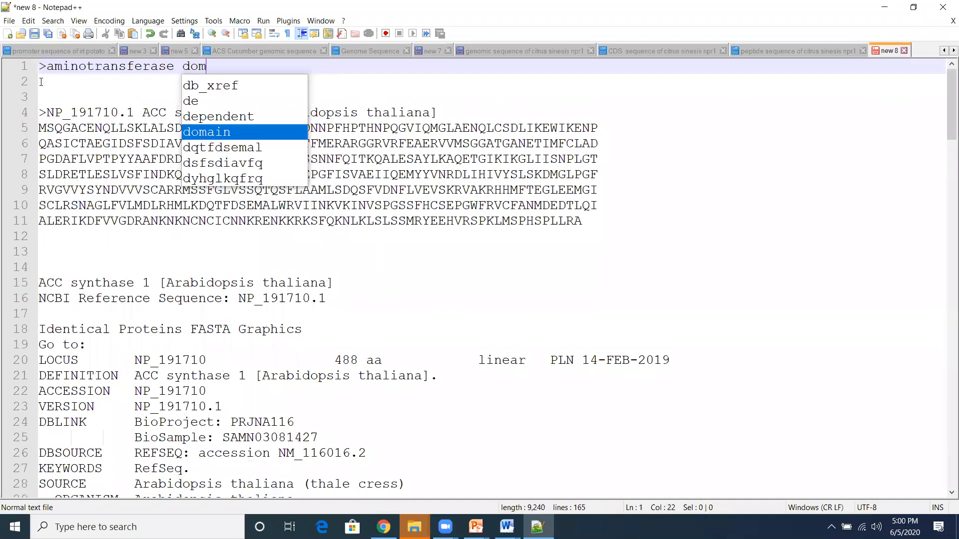
pyautogui.write('ain')
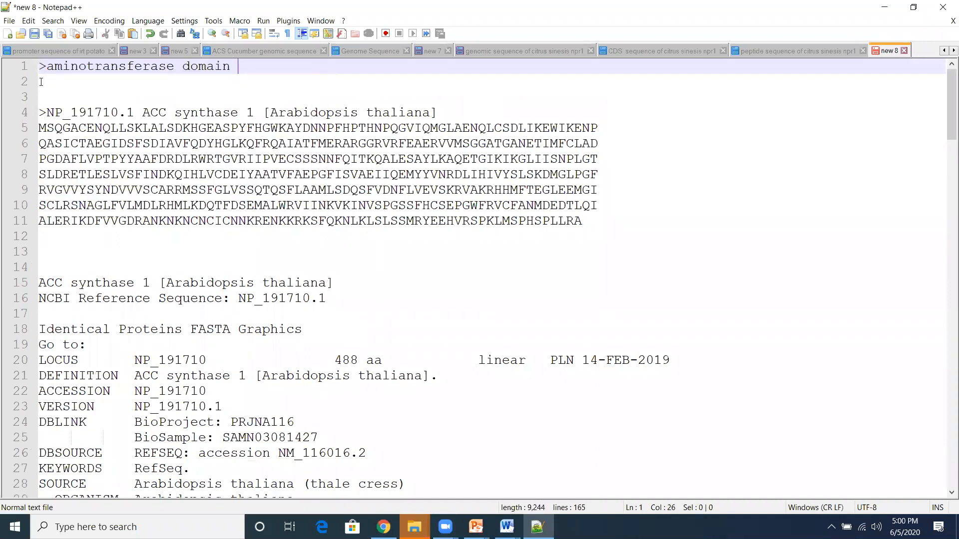
pyautogui.press('Return')
pyautogui.press('Delete')
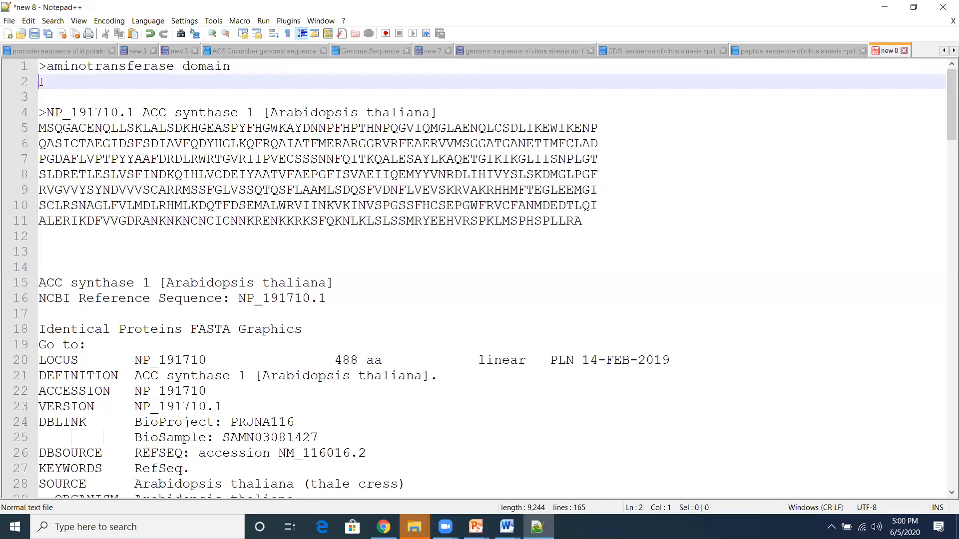
# Paste the copied domain sequence beneath the new header and delete the 421 position number before "aleri"
pyautogui.hotkey('ctrl', 'v')
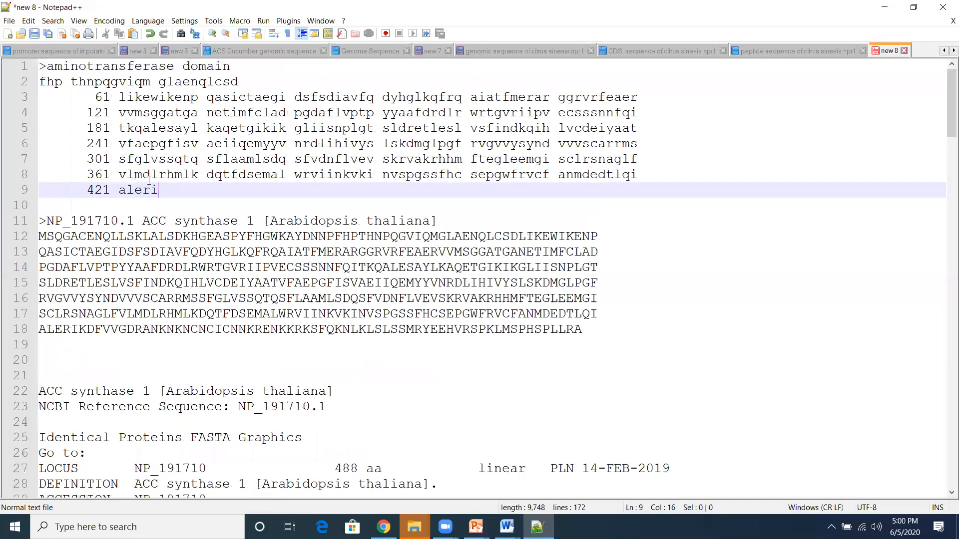
pyautogui.moveTo(117, 190); pyautogui.dragTo(41, 191)
pyautogui.press('BackSpace')
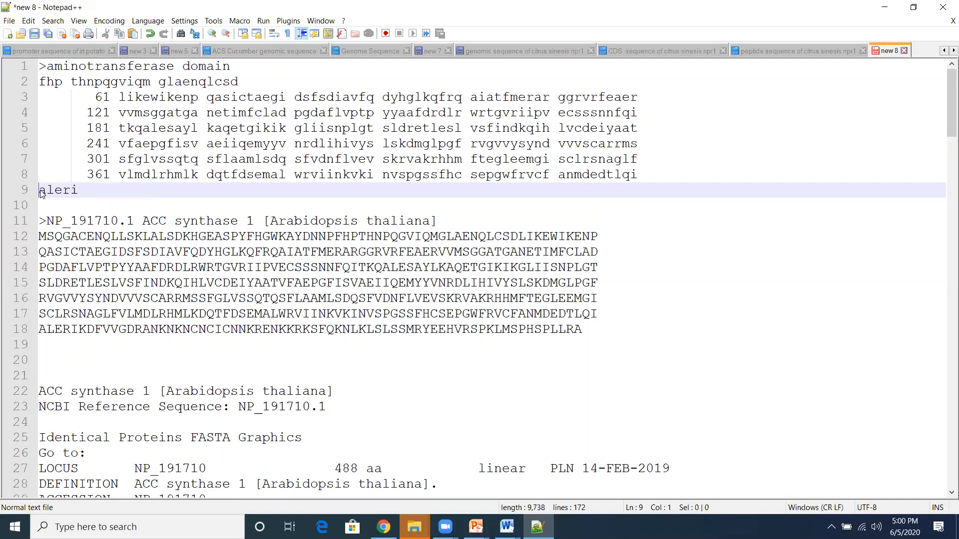
# Copy the pasted domain sequence without its header, then switch to Chrome and open the UCSC Protein Duster page in a new tab
pyautogui.moveTo(40, 75); pyautogui.dragTo(83, 192)
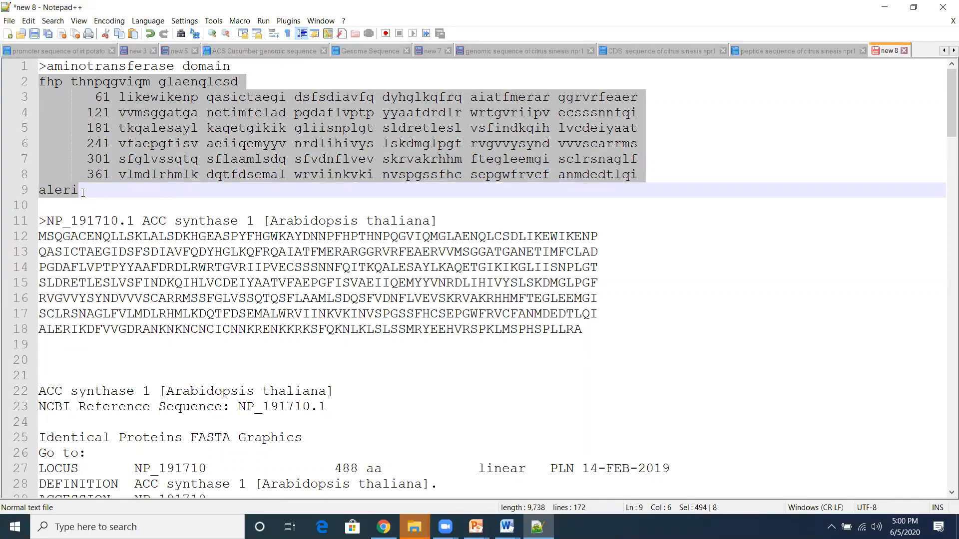
pyautogui.click(383, 527)
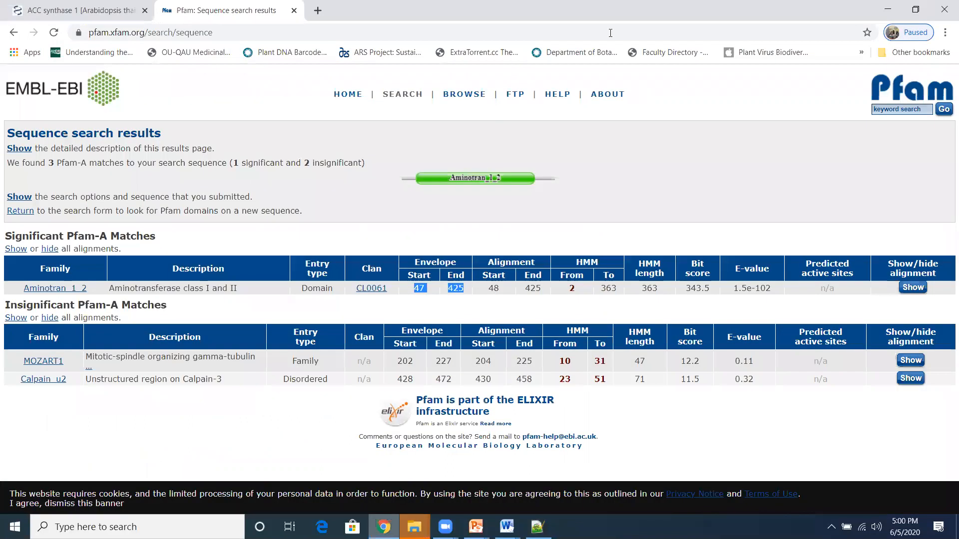
pyautogui.click(317, 11)
pyautogui.write('protei')
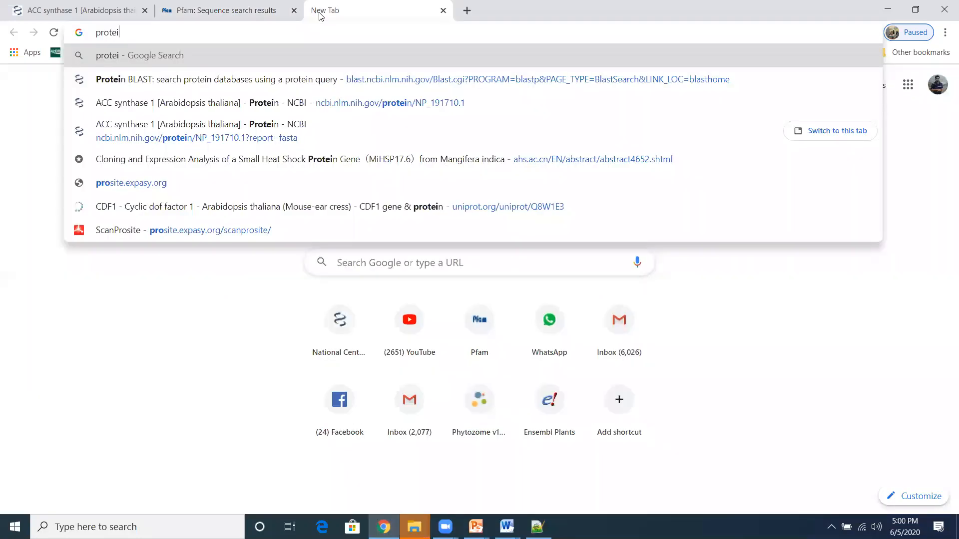
pyautogui.write('n duster')
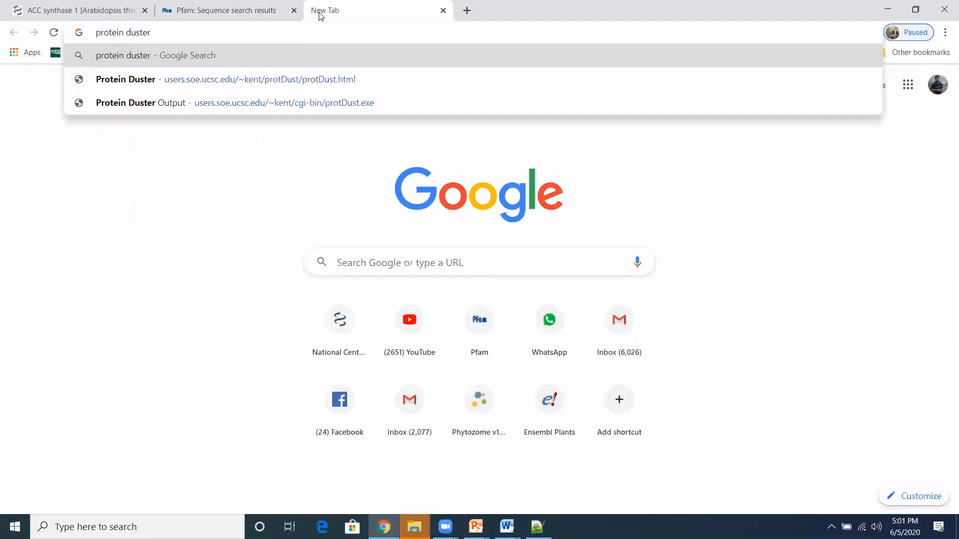
pyautogui.click(290, 80)
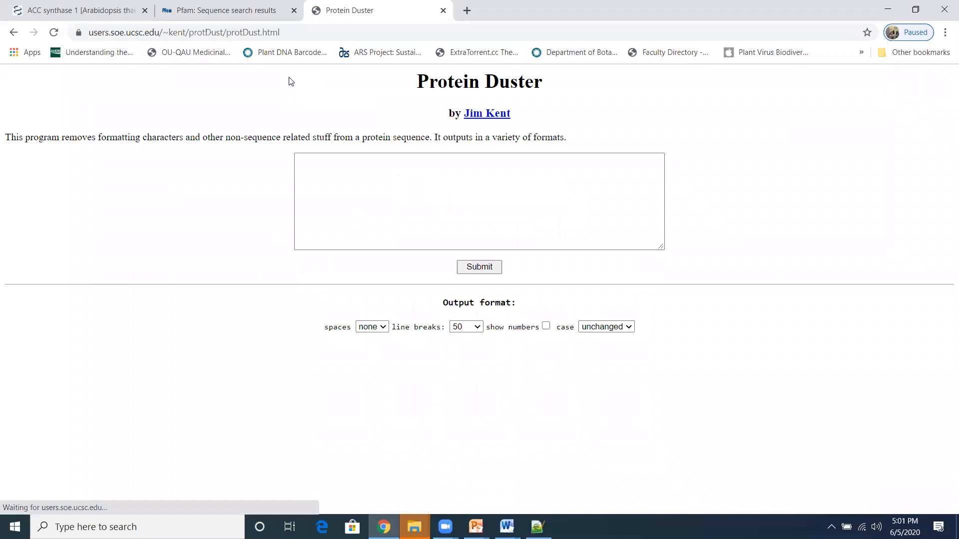
# Paste the domain sequence into Protein Duster and submit it with the default output format
pyautogui.click(413, 184)
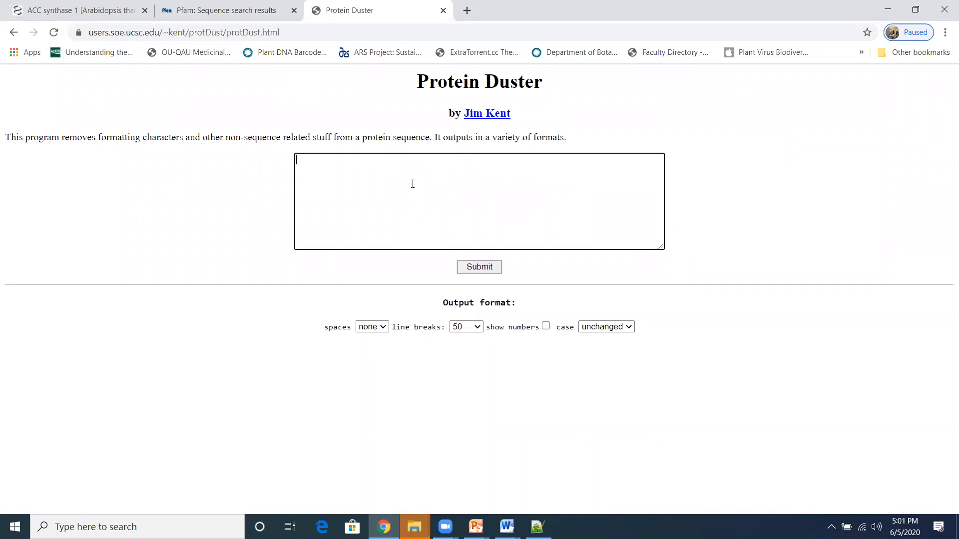
pyautogui.hotkey('ctrl', 'v')
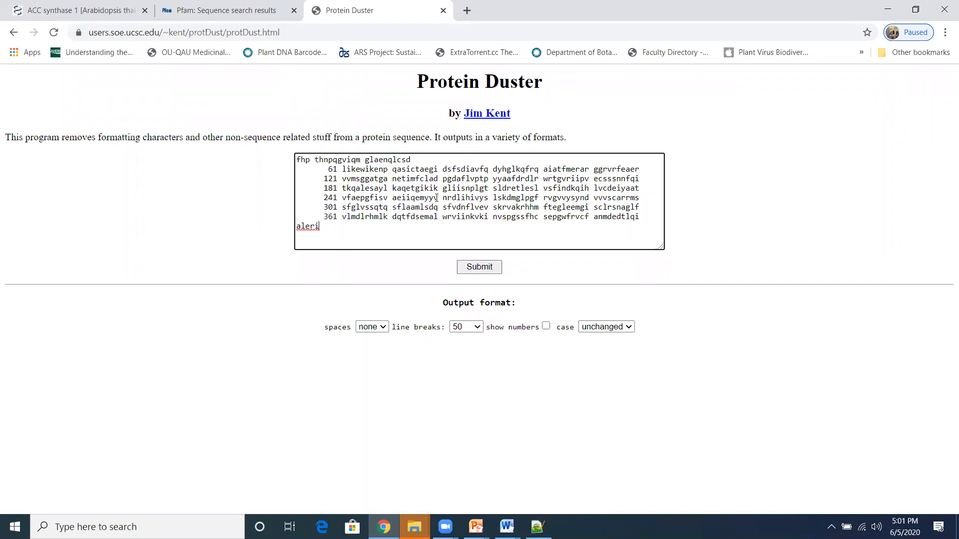
pyautogui.click(491, 268)
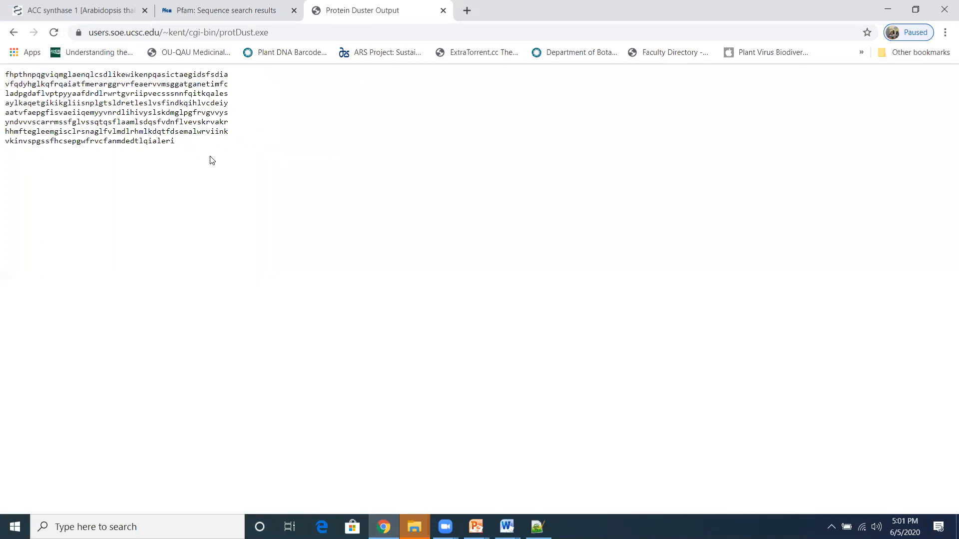
# Copy the entire cleaned sequence and paste it in Notepad++ over the numbered sequence beneath the aminotransferase domain header
pyautogui.hotkey('ctrl', 'a')
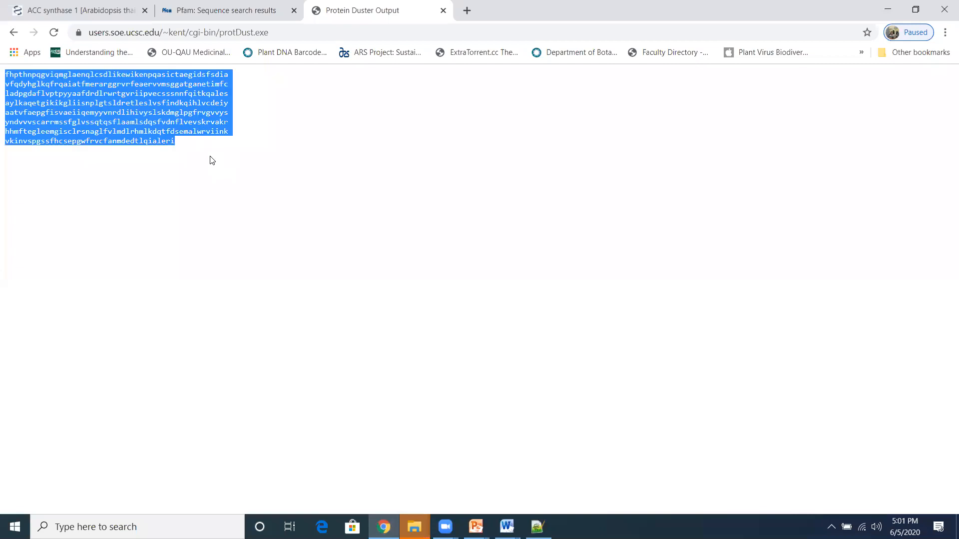
pyautogui.click(888, 10)
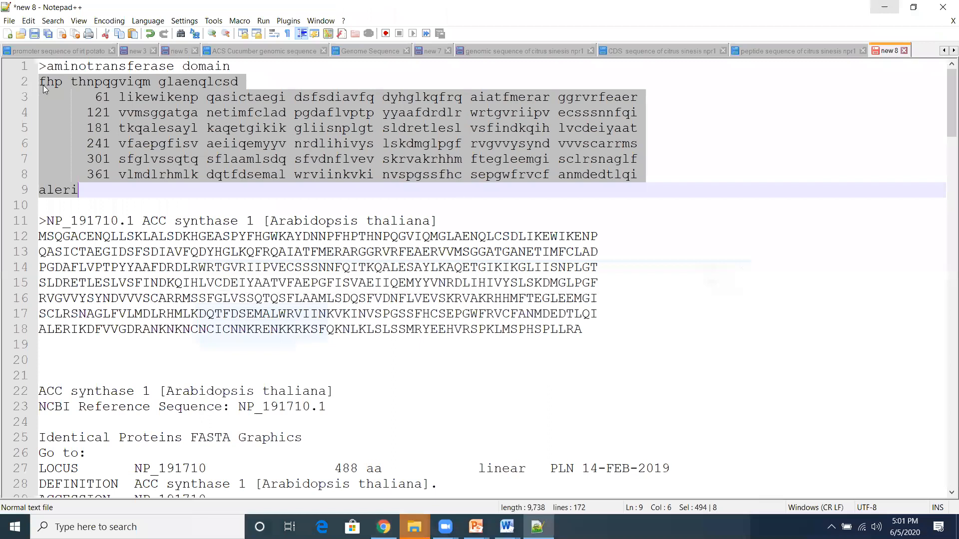
pyautogui.hotkey('ctrl', 'v')
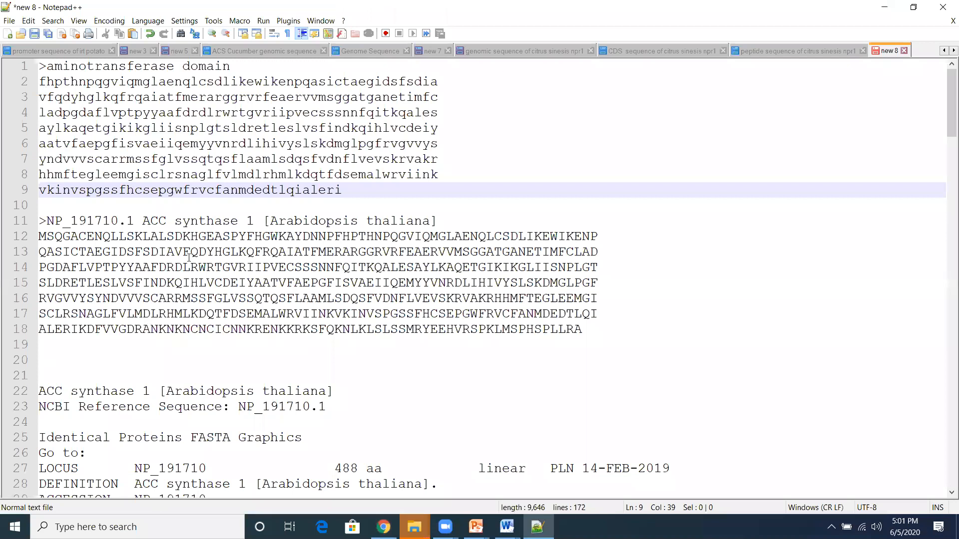
# Switch to Chrome, highlight the Aminotran_1_2 envelope values again, and reopen the Pfam home page in the search results tab
pyautogui.hotkey('alt', 'Tab')
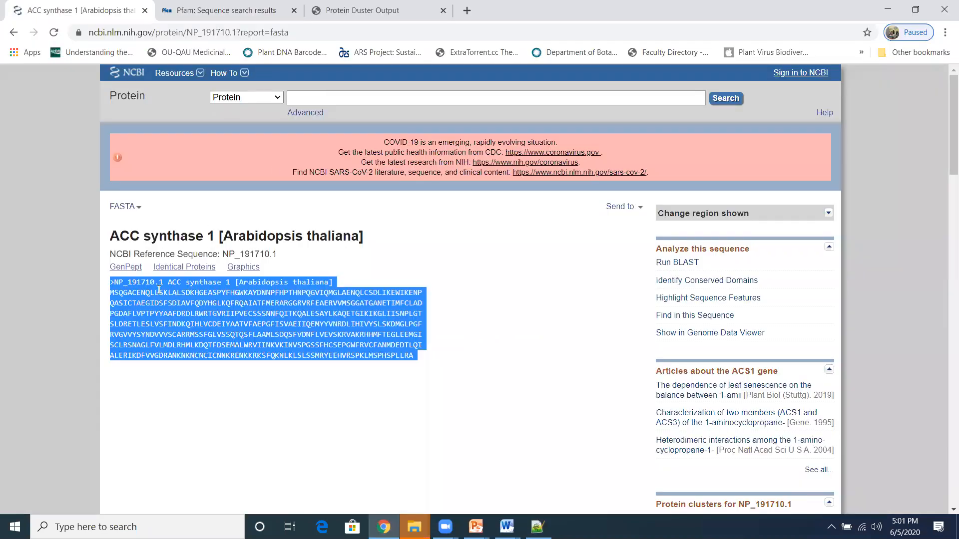
pyautogui.click(192, 5)
pyautogui.moveTo(412, 289); pyautogui.dragTo(456, 288)
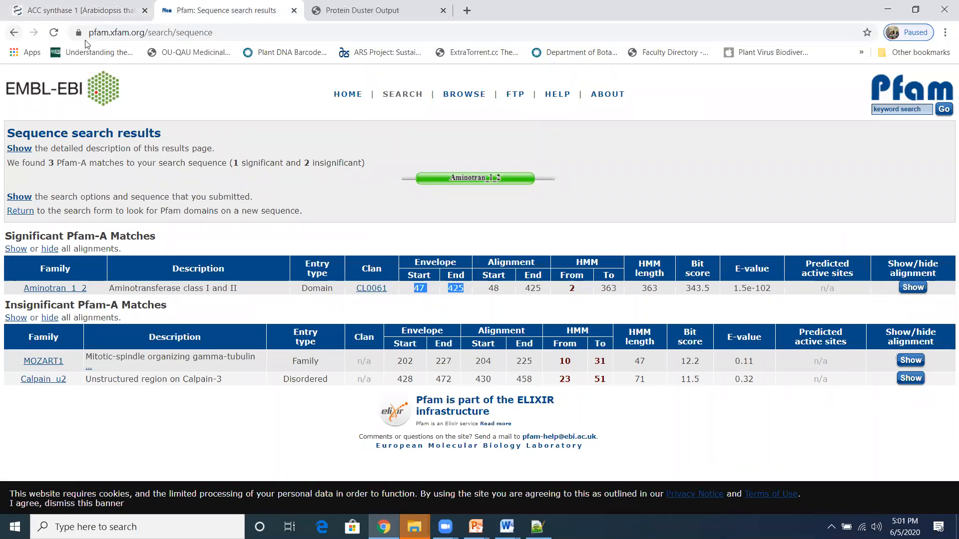
pyautogui.click(217, 33)
pyautogui.write('p')
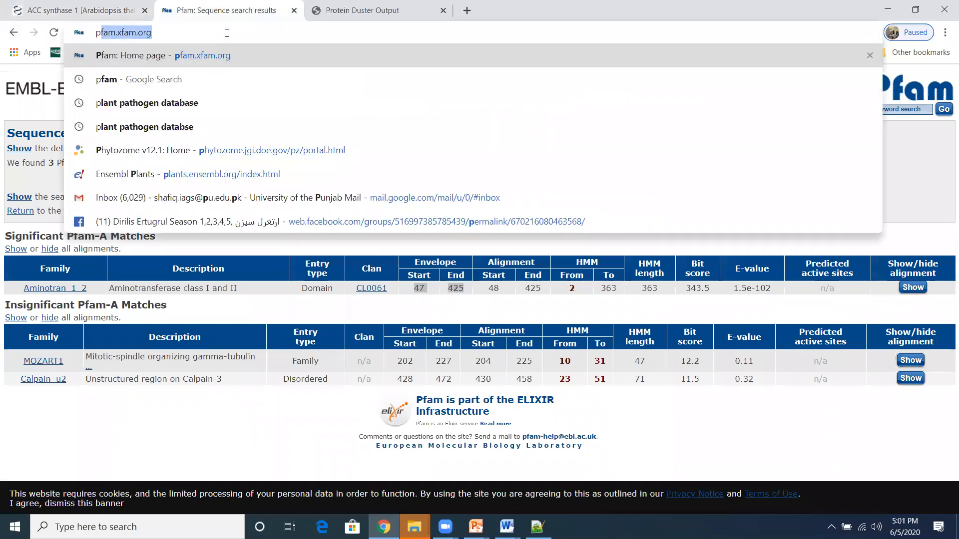
pyautogui.write('fam')
pyautogui.press('Return')
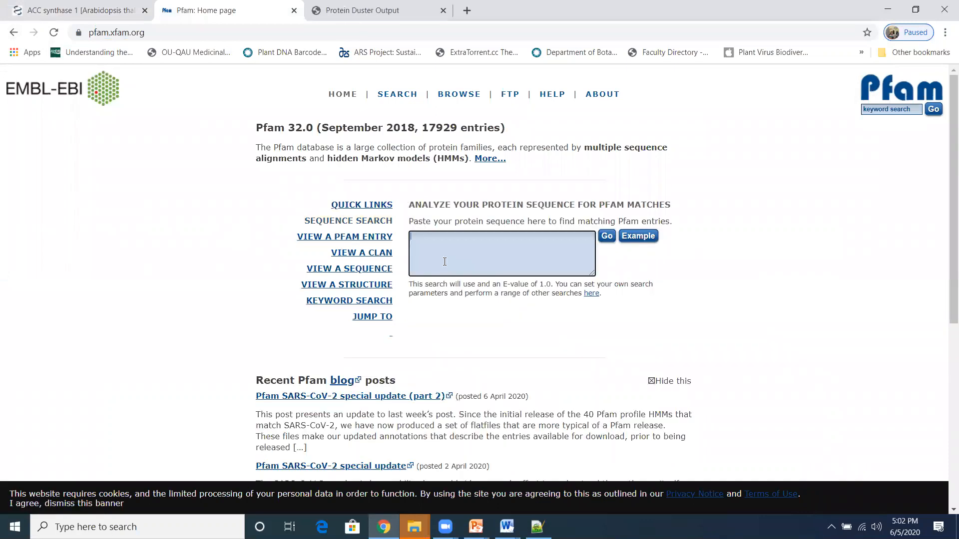
# Replace the pasted domain sequence in the Pfam search with the full ACC synthase 1 protein sequence from Notepad++ and submit it
pyautogui.hotkey('ctrl', 'v')
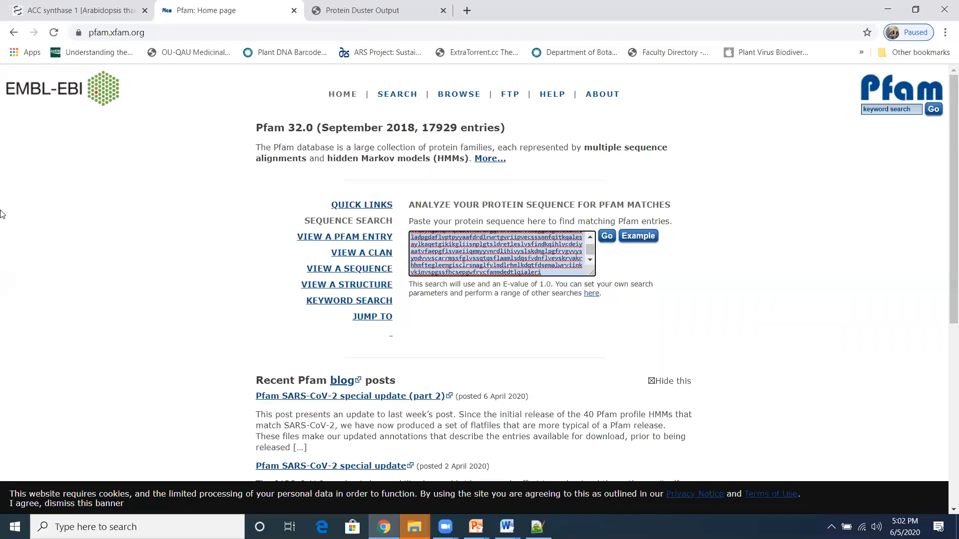
pyautogui.hotkey('alt', 'Tab')
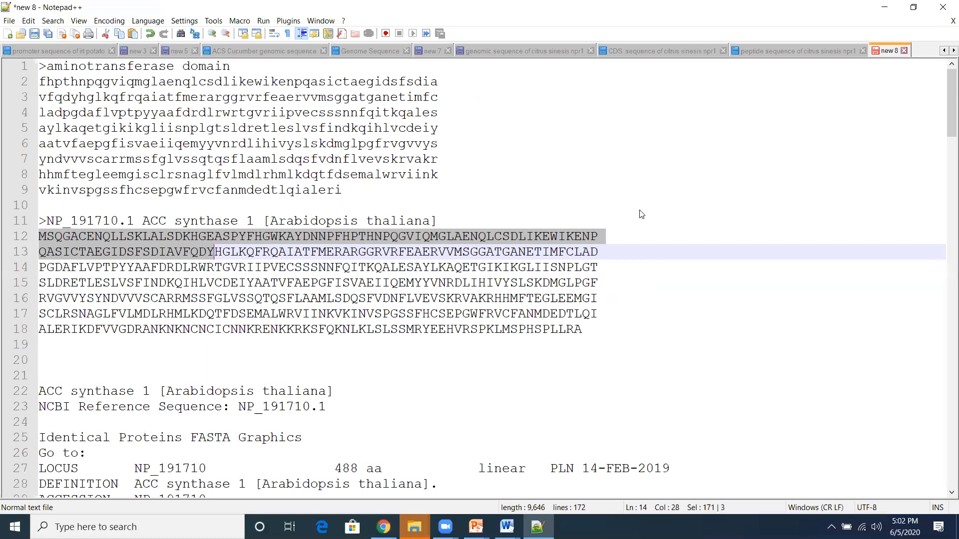
pyautogui.hotkey('alt', 'Tab')
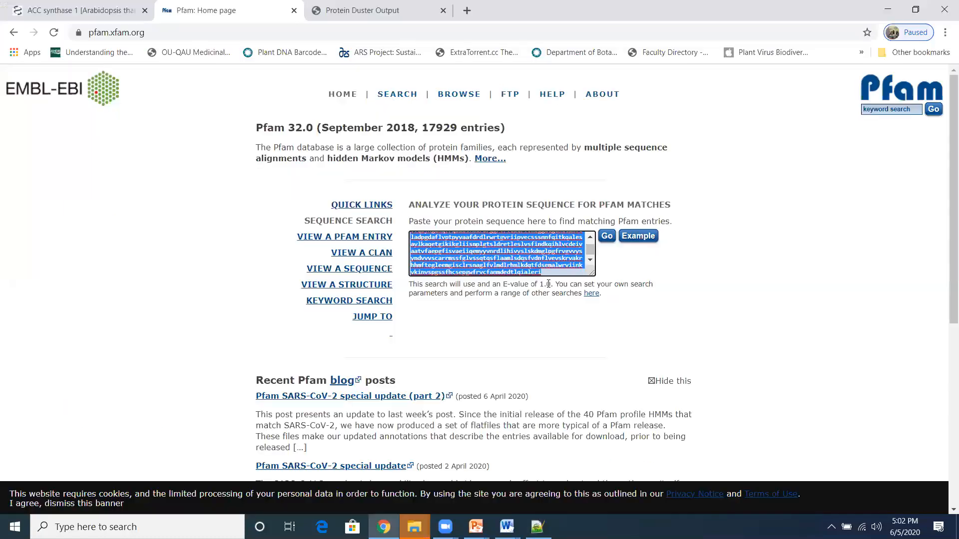
pyautogui.hotkey('ctrl', 'v')
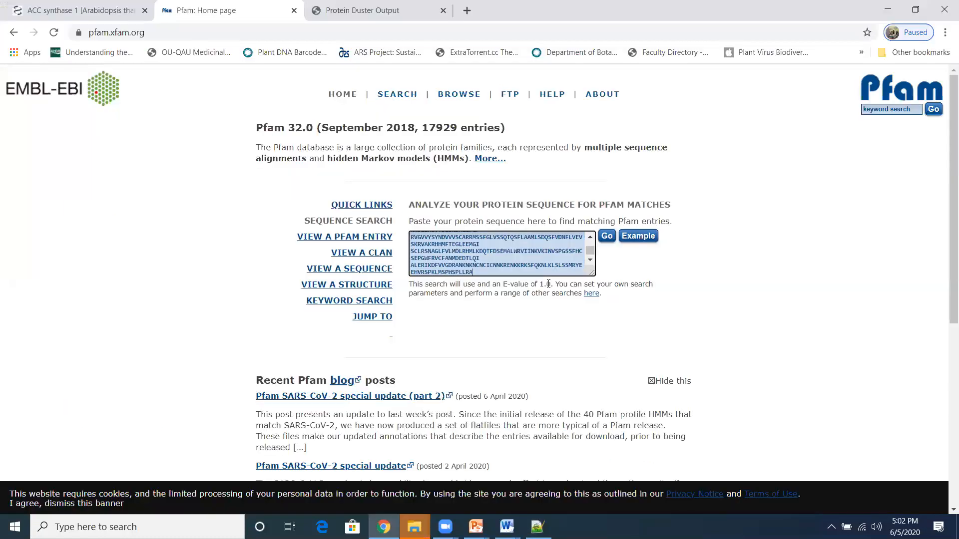
pyautogui.click(607, 236)
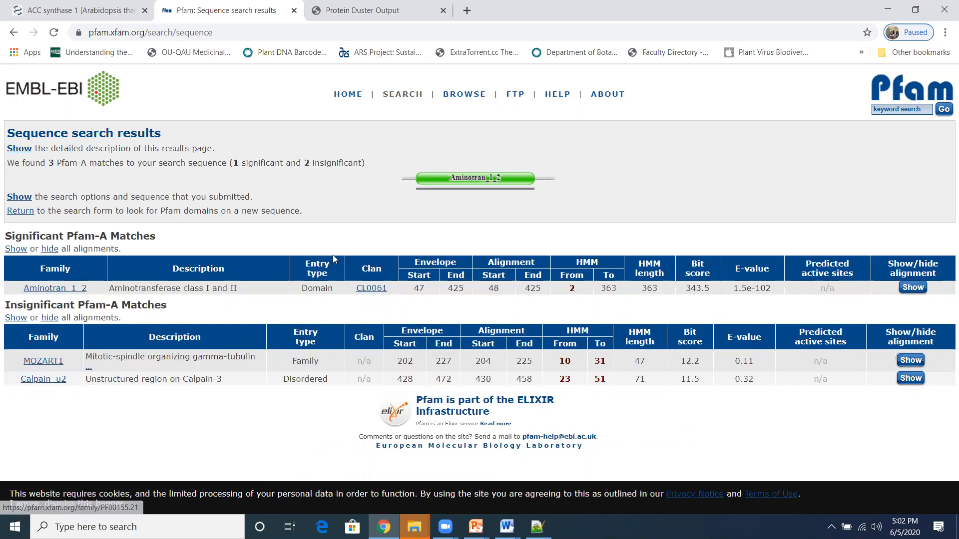
# Highlight the envelope start and end, then the HMM length, of the Aminotran_1_2 match in the search results
pyautogui.moveTo(415, 288); pyautogui.dragTo(471, 291)
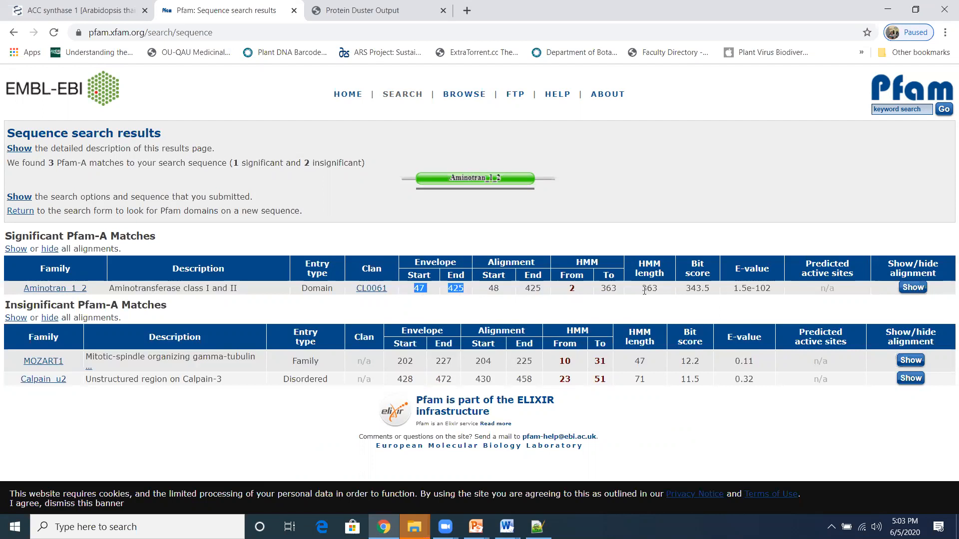
pyautogui.moveTo(644, 289); pyautogui.dragTo(665, 301)
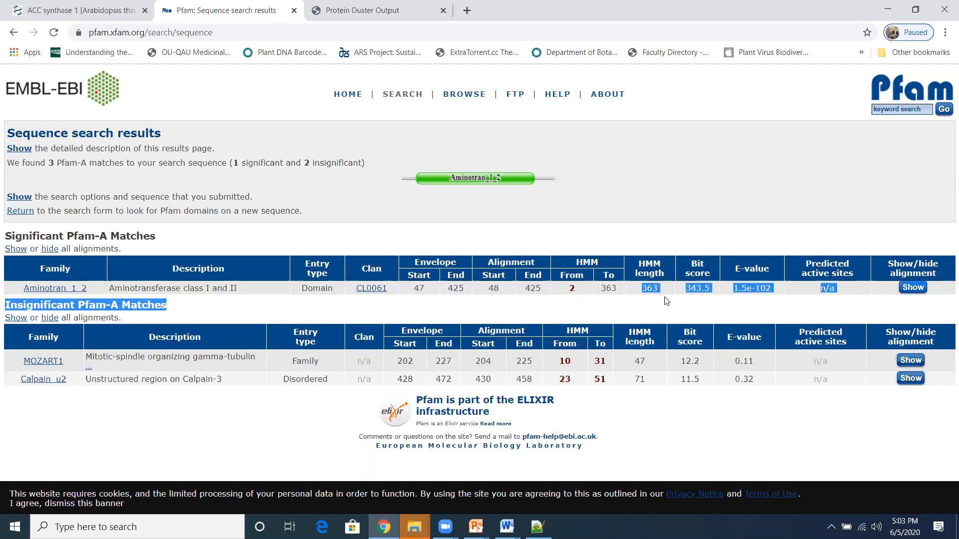
pyautogui.click(665, 301)
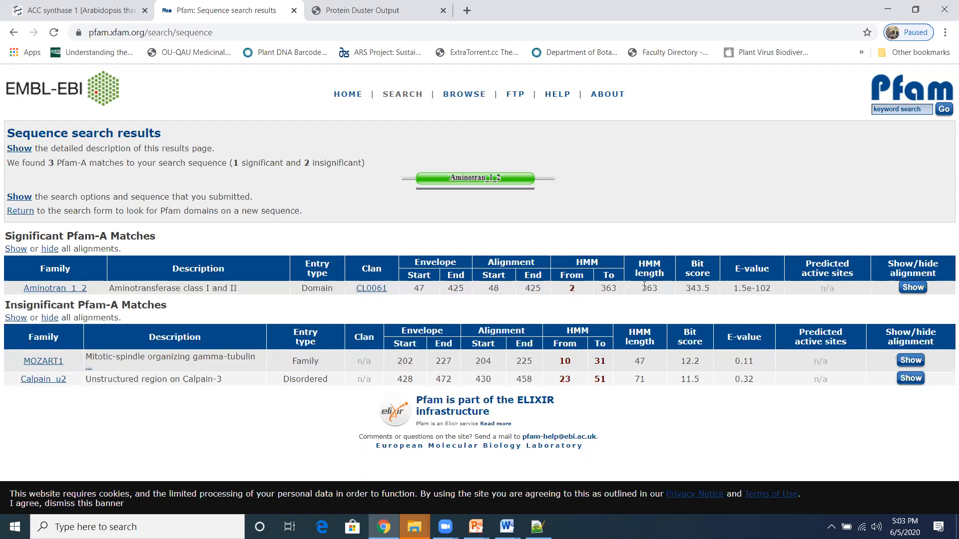
pyautogui.doubleClick(657, 289)
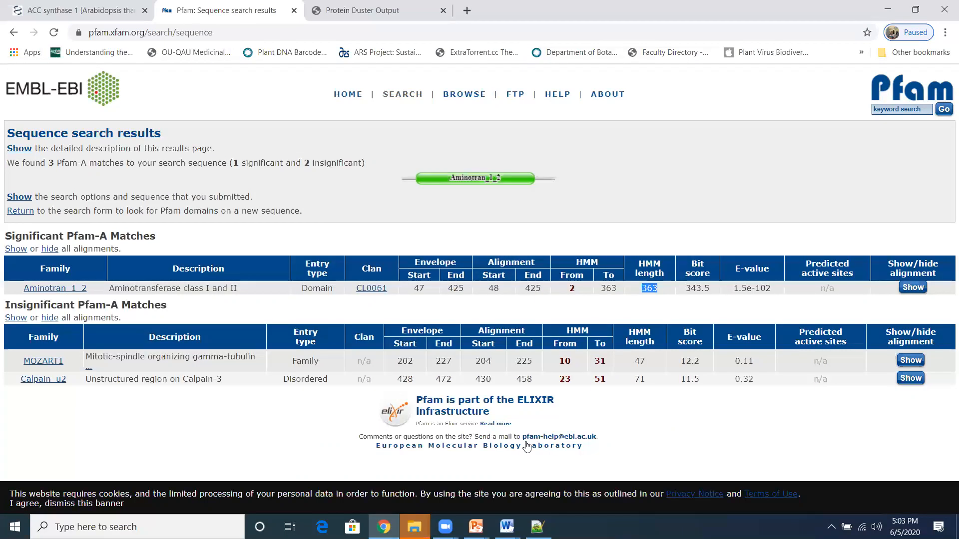
# Switch to the Genome-wide bioinformatics document in Word and change the probe consensus sequence length to 363 AA
pyautogui.moveTo(507, 527)
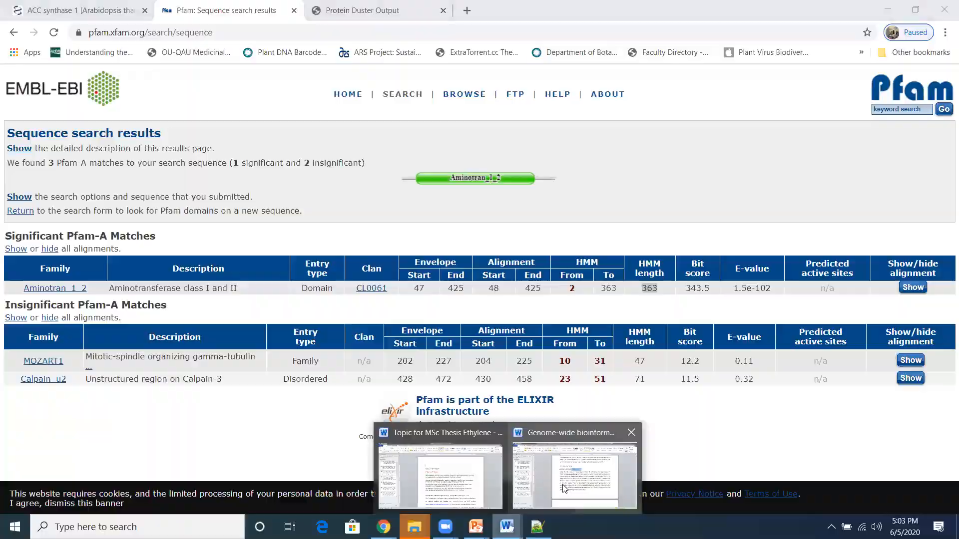
pyautogui.click(563, 485)
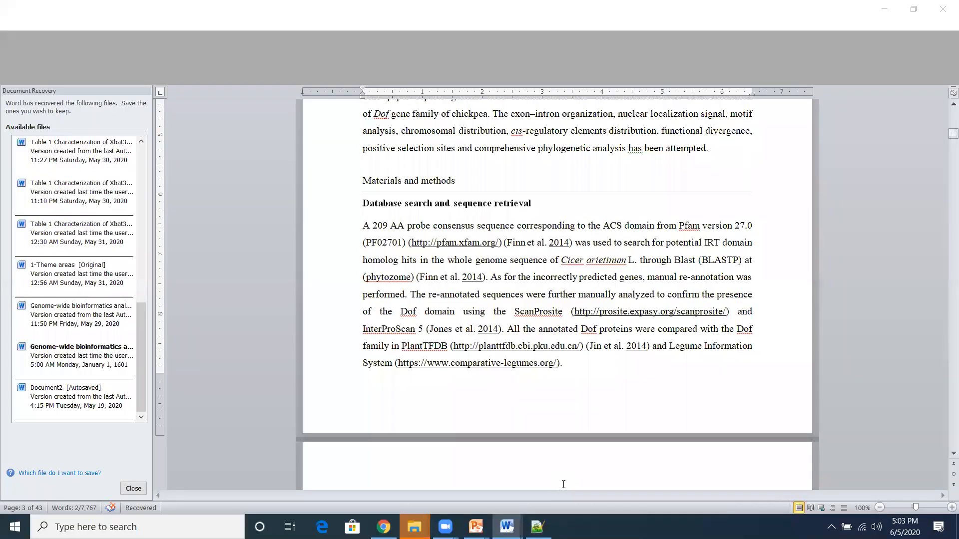
pyautogui.click(388, 226)
pyautogui.press('BackSpace')
pyautogui.press('BackSpace')
pyautogui.press('BackSpace')
pyautogui.write('36')
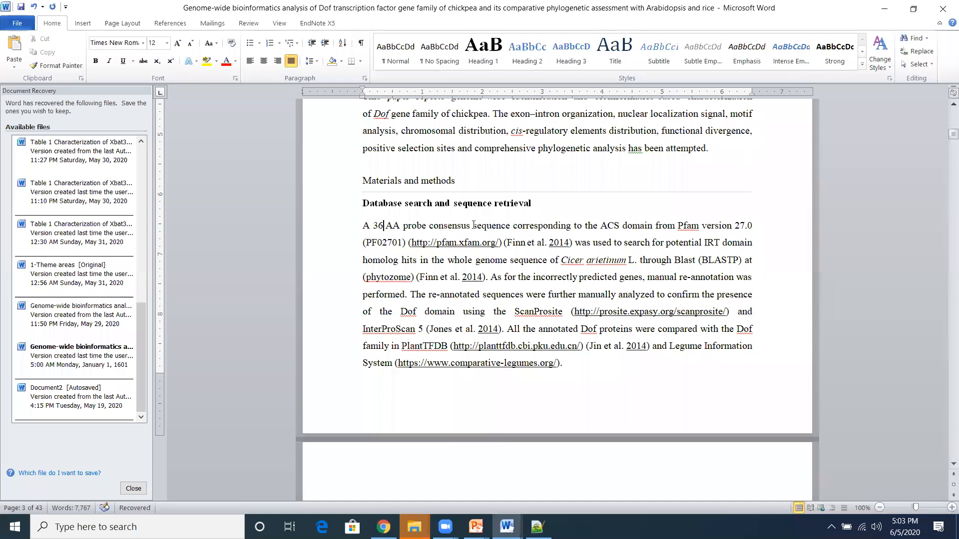
pyautogui.write('3')
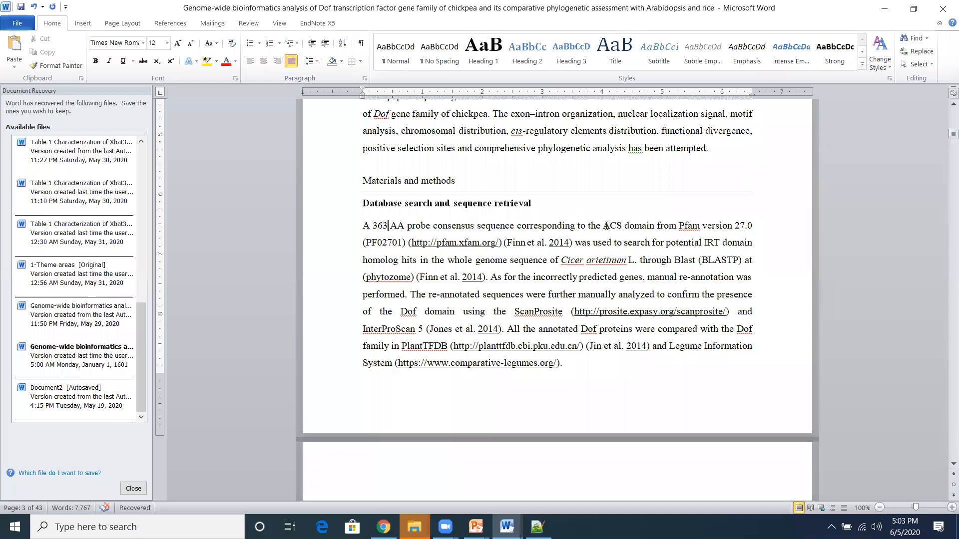
# Replace "ACS" with "aminotransferase domain" in the probe sentence and remove the duplicate word "domain" following it
pyautogui.moveTo(603, 226); pyautogui.dragTo(625, 227)
pyautogui.write('amin ')
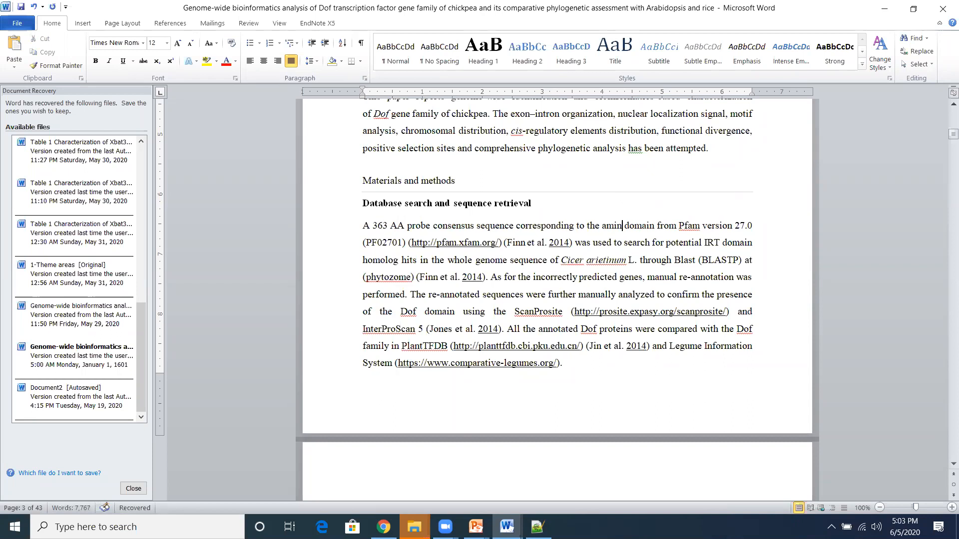
pyautogui.write('otr')
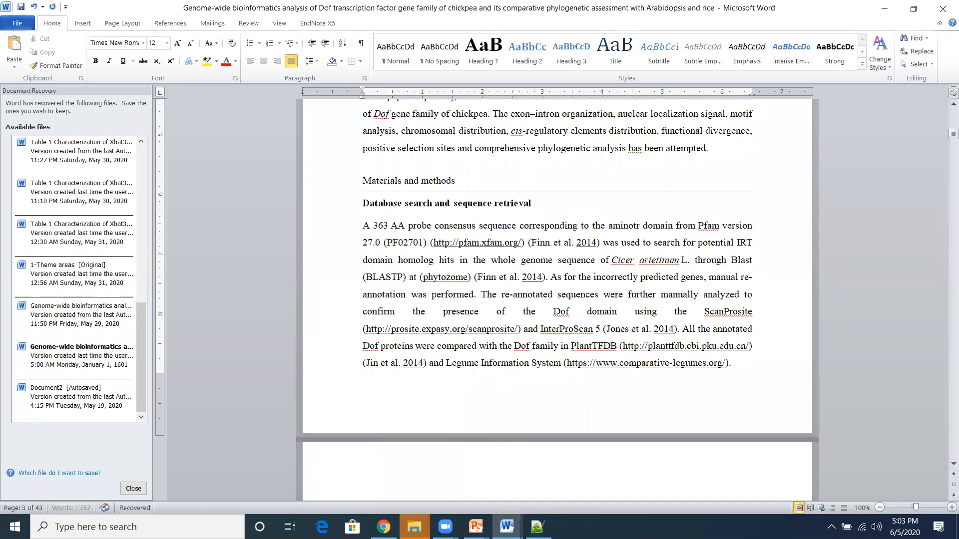
pyautogui.write('ansferase domain')
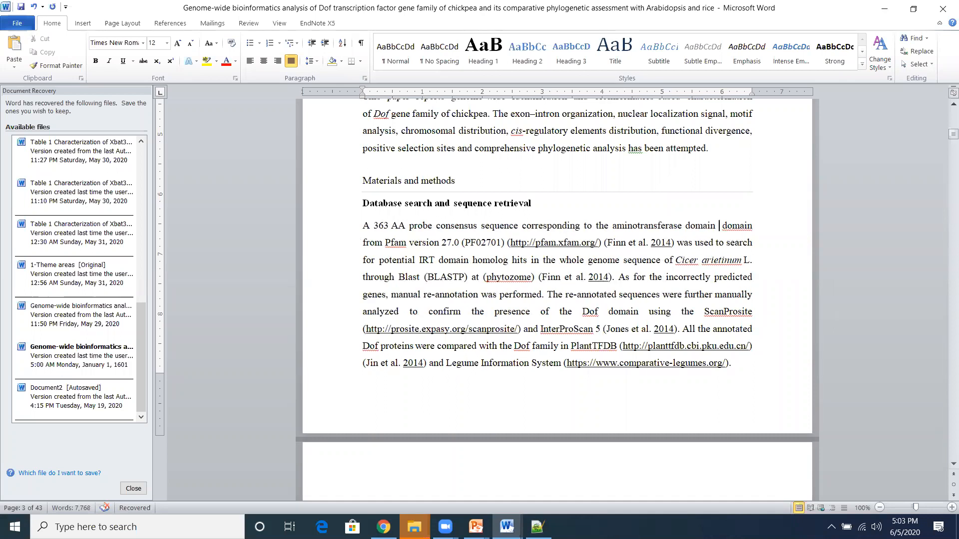
pyautogui.press('Delete')
pyautogui.press('Delete')
pyautogui.press('Delete')
pyautogui.press('Delete')
pyautogui.press('Delete')
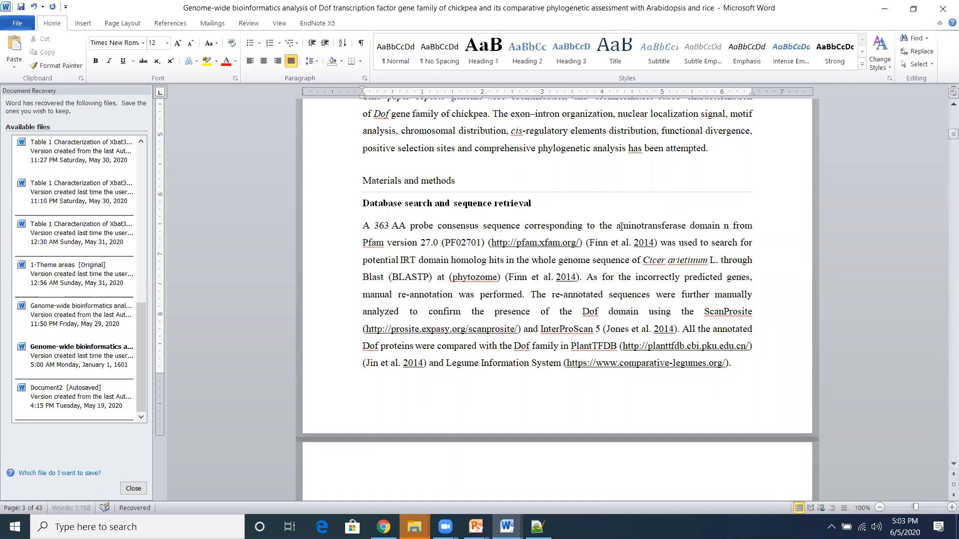
pyautogui.press('Delete')
pyautogui.press('Delete')
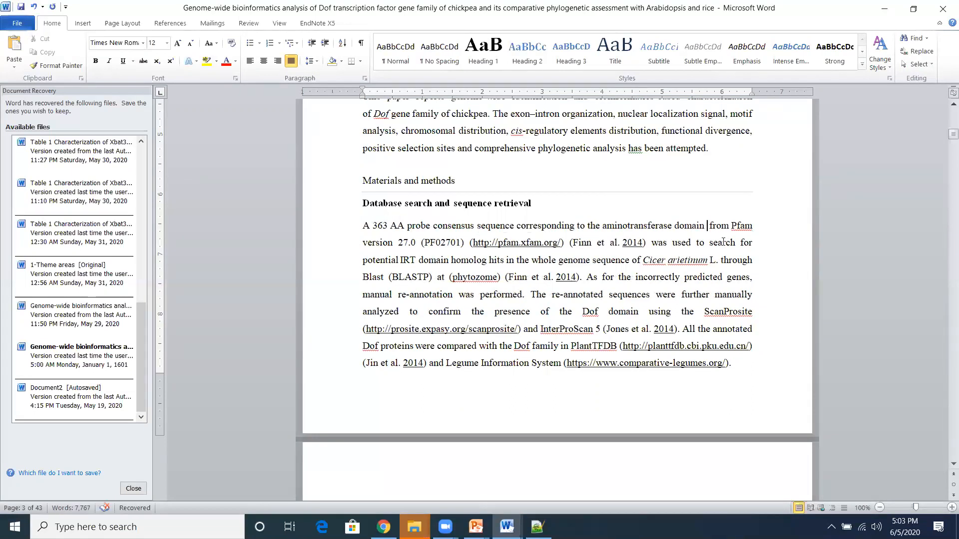
# Highlight the revised probe sentence, switch to Notepad++ to copy the aminotransferase domain sequence without its header, and return to Chrome
pyautogui.moveTo(424, 233); pyautogui.dragTo(755, 251)
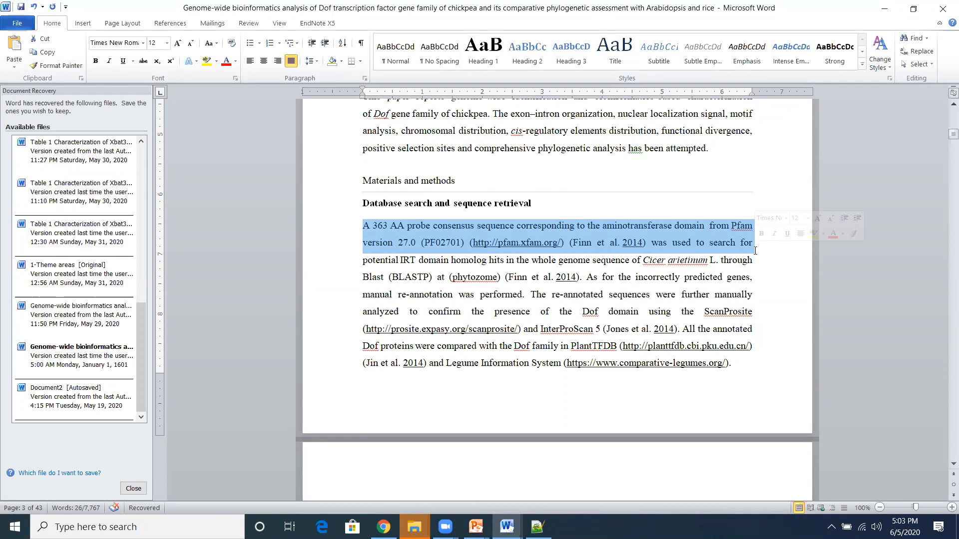
pyautogui.click(883, 9)
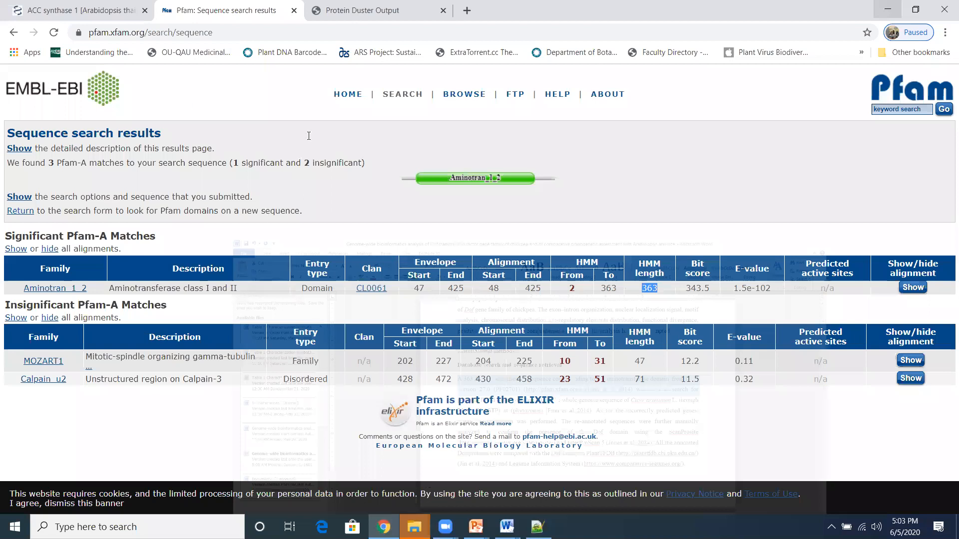
pyautogui.hotkey('alt', 'Tab')
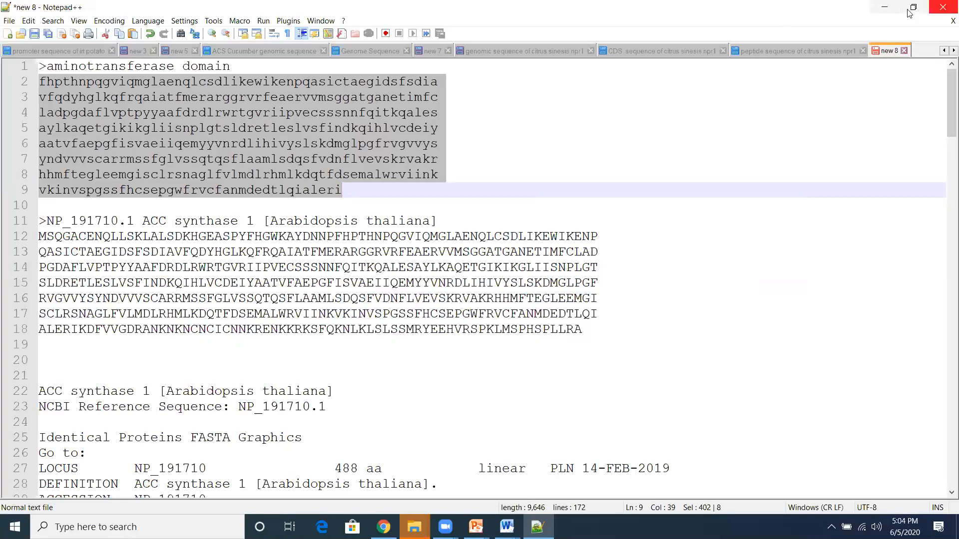
pyautogui.click(884, 7)
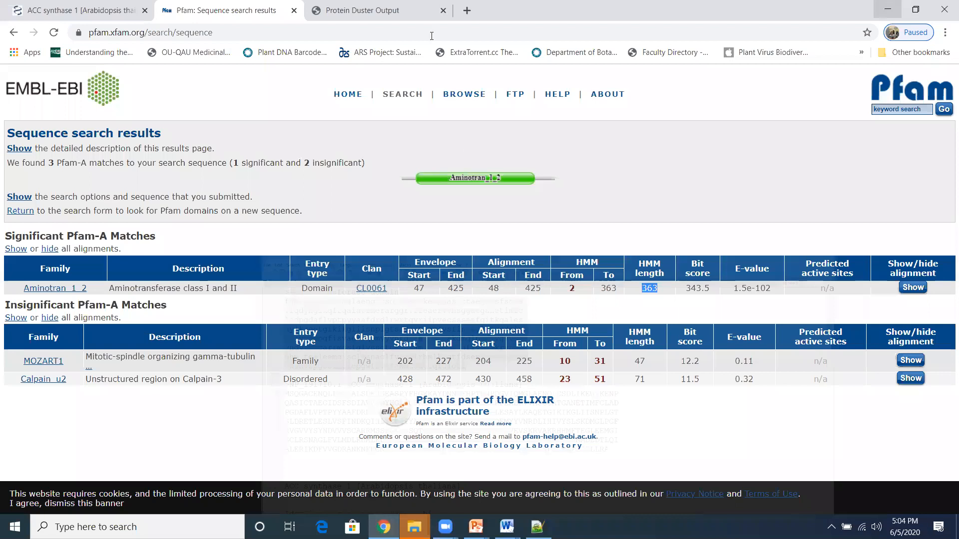
# Search for phytozome from the Protein Duster tab and open the Phytozome v12.1 home page
pyautogui.click(380, 10)
pyautogui.click(431, 36)
pyautogui.write('phtoz')
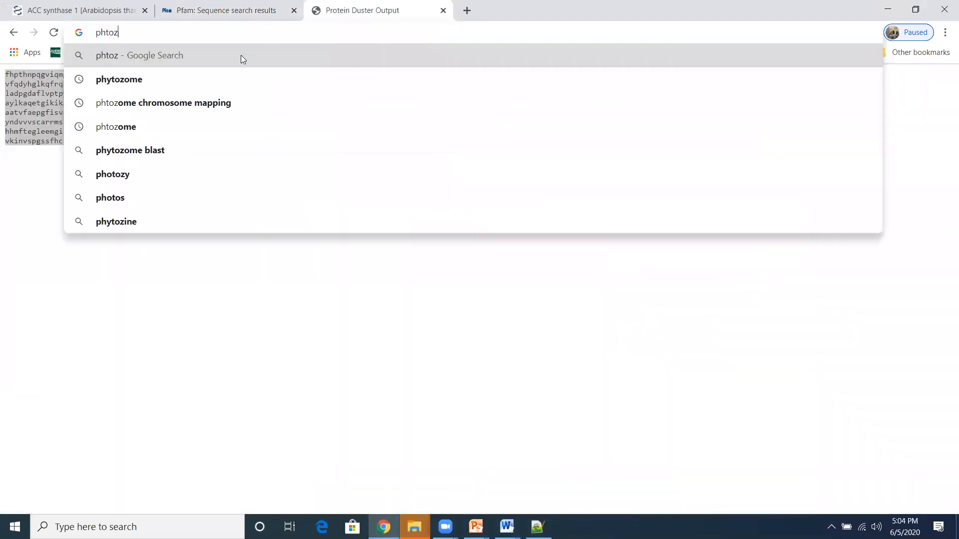
pyautogui.click(199, 81)
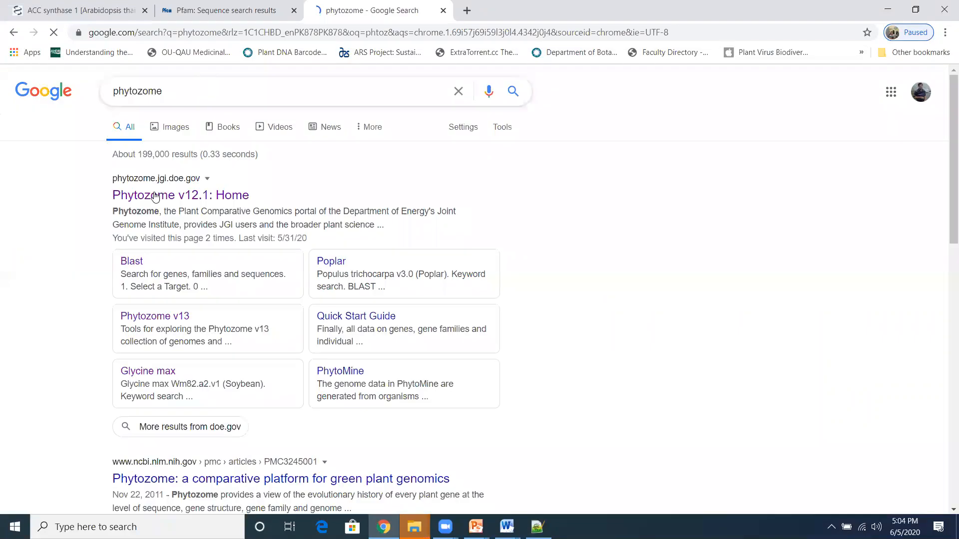
pyautogui.click(155, 196)
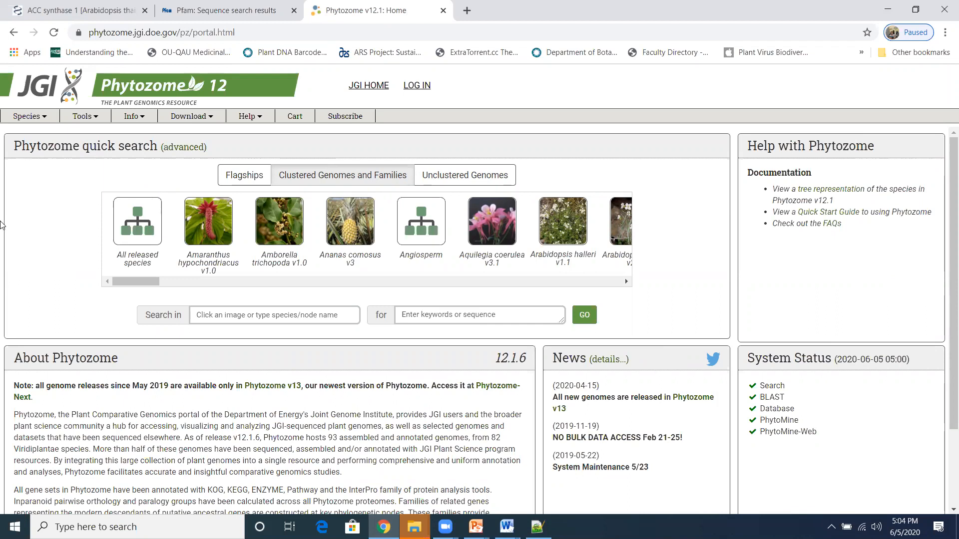
# Look through the full list of Phytozome species and open the BLAST search tool
pyautogui.click(43, 120)
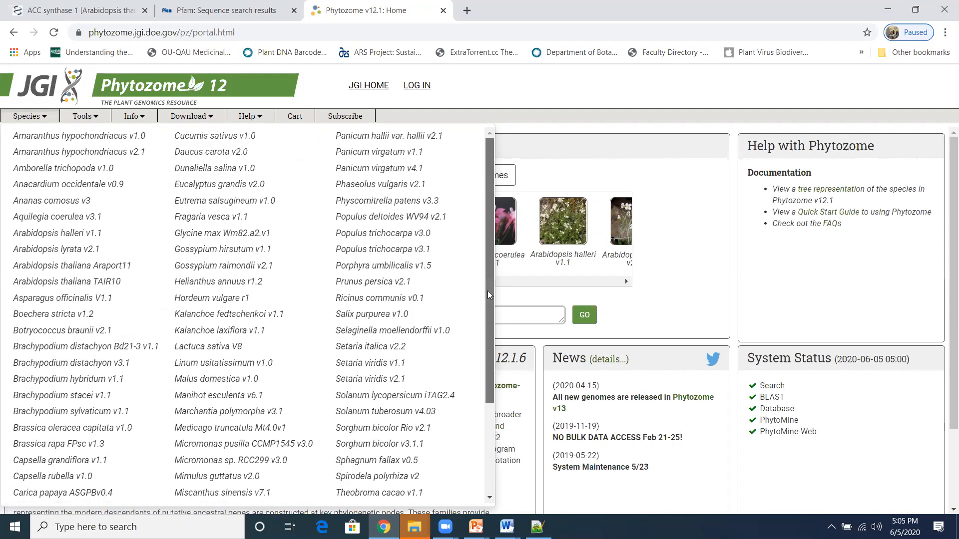
pyautogui.moveTo(487, 292); pyautogui.dragTo(483, 375)
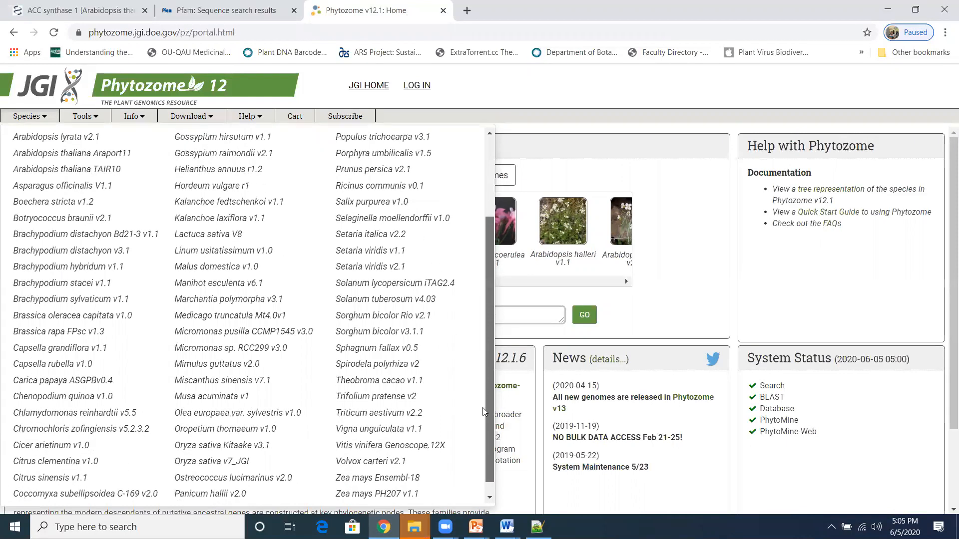
pyautogui.scroll(-1, 483, 410)
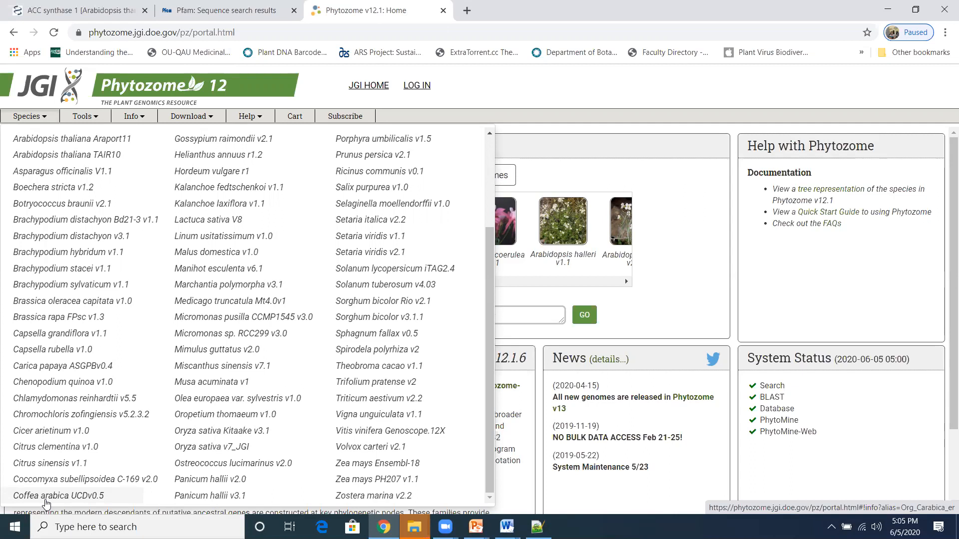
pyautogui.click(95, 118)
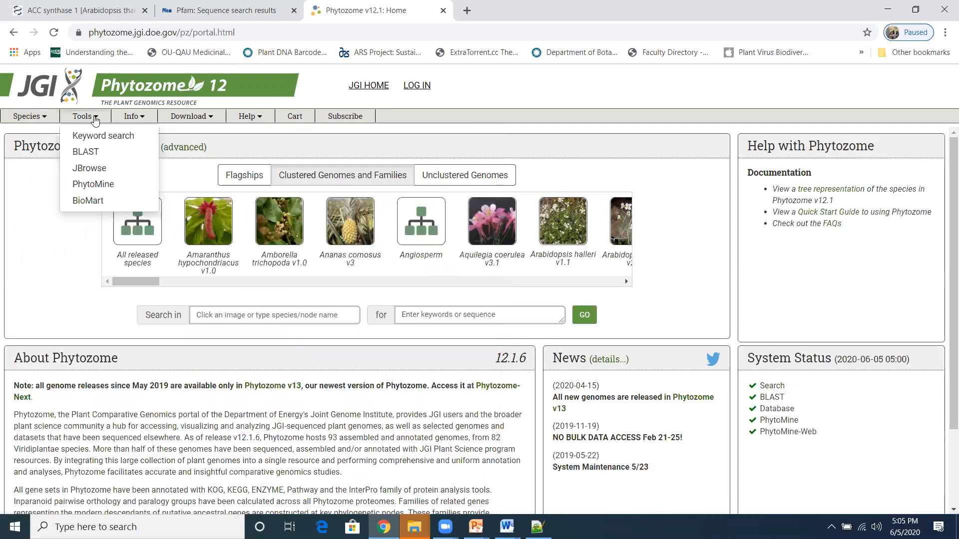
pyautogui.click(88, 152)
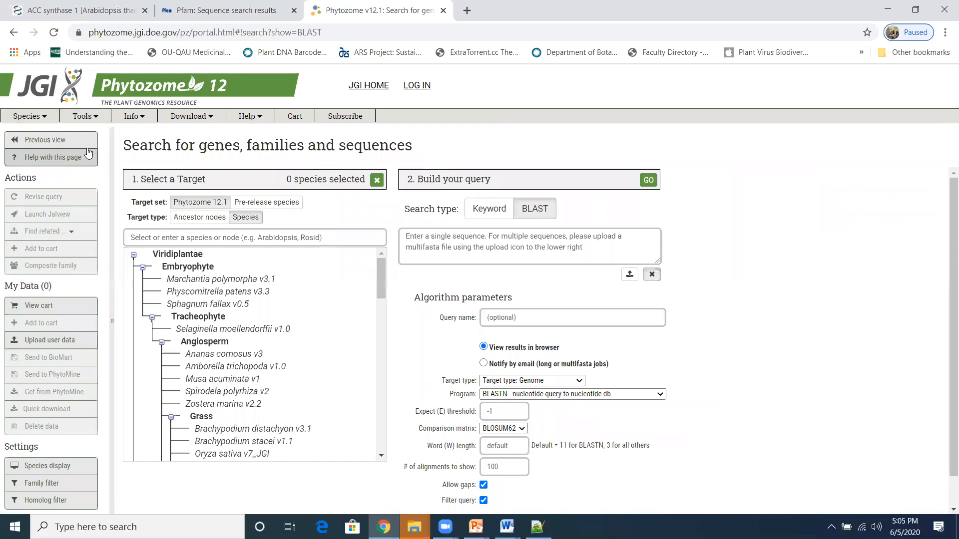
# Search the BLAST targets for "dau" and select Daucus carota v2.0 as the target species
pyautogui.click(185, 243)
pyautogui.write('dau')
pyautogui.click(156, 260)
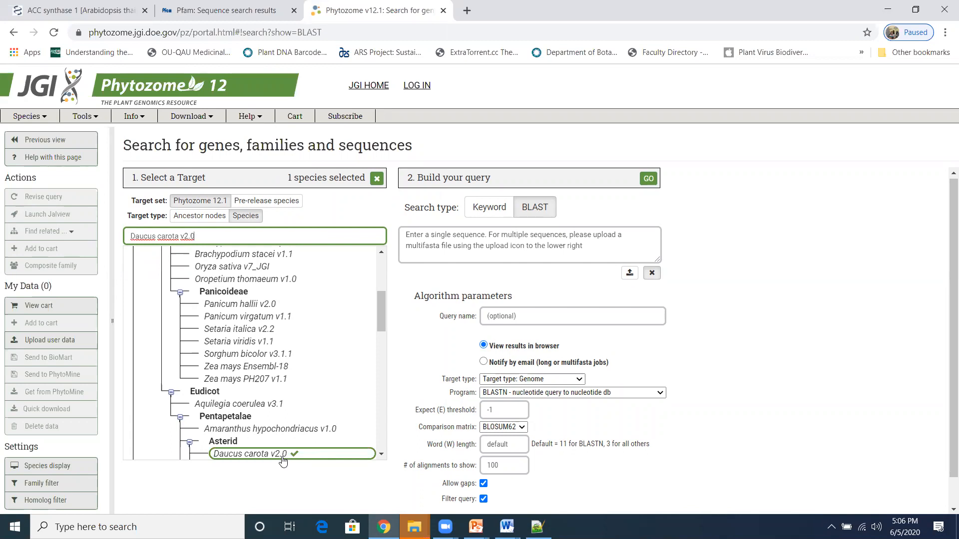
# Paste the aminotransferase domain sequence as the BLAST query and set the target type to Proteome
pyautogui.click(451, 239)
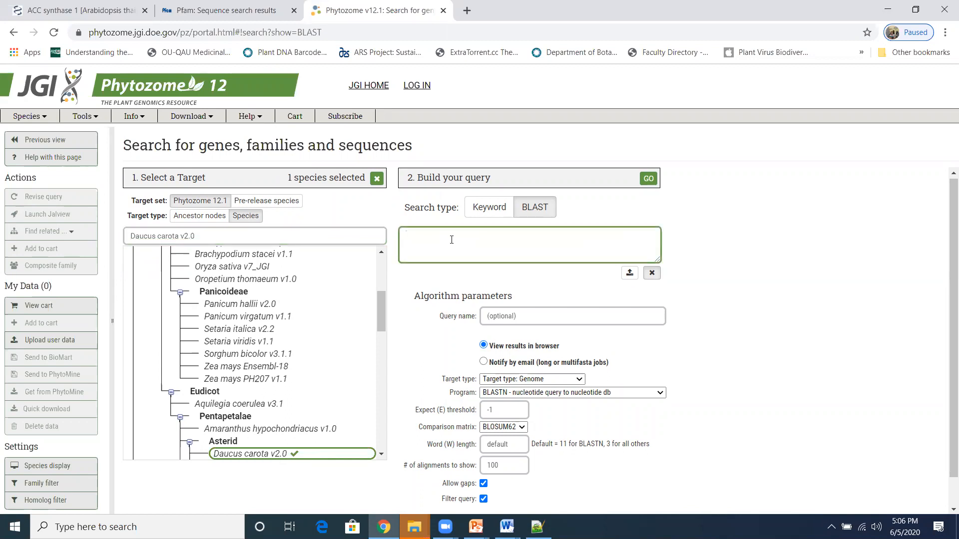
pyautogui.hotkey('ctrl', 'v')
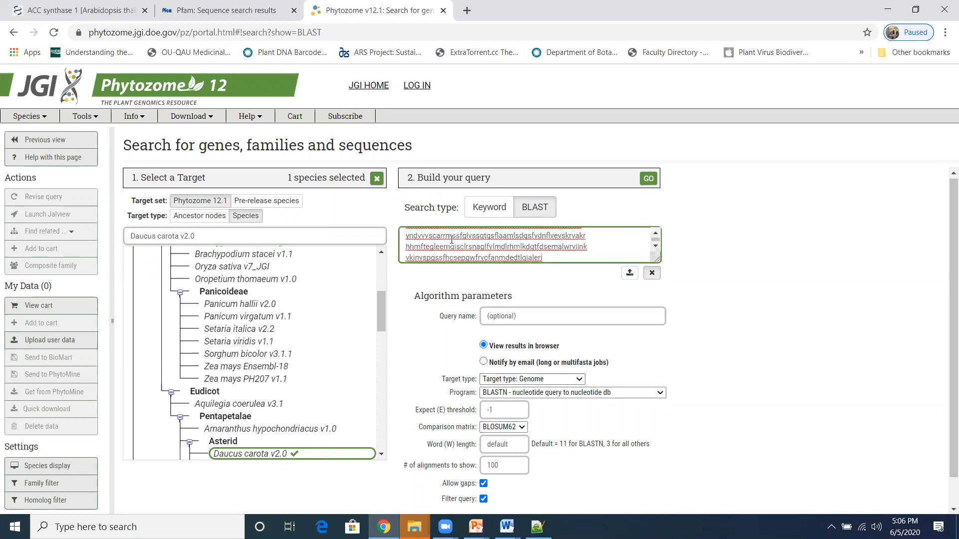
pyautogui.click(549, 383)
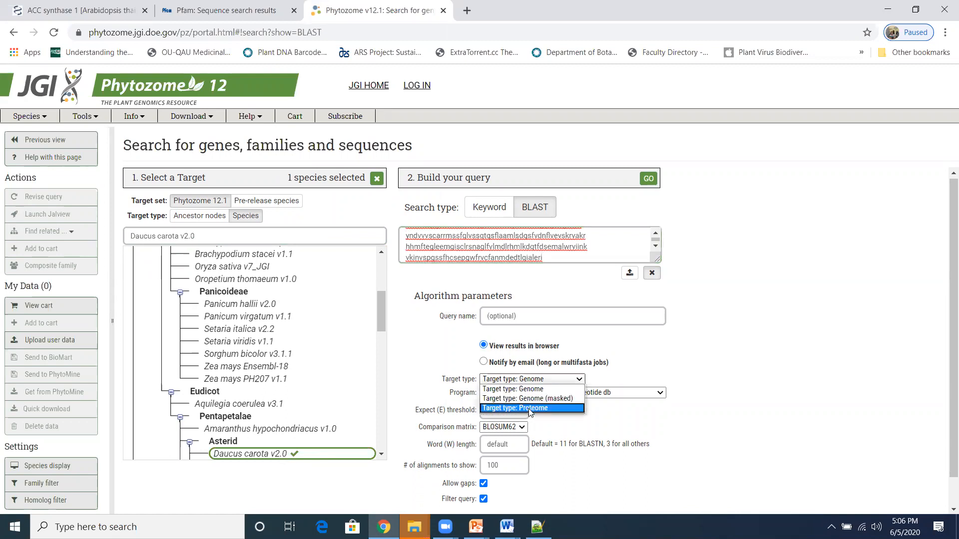
pyautogui.click(529, 408)
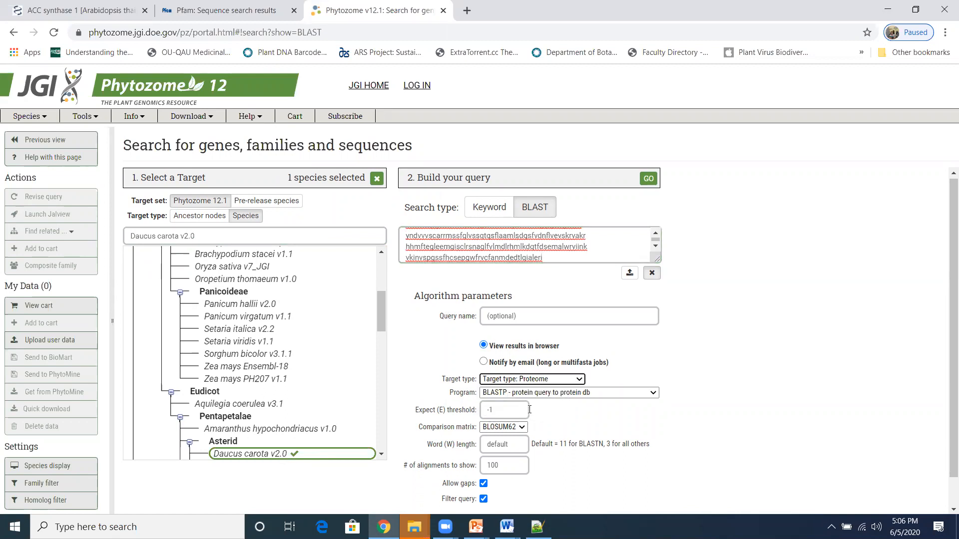
# Run the BLASTP search against the carrot proteome and look over the hit list and the number of hits found
pyautogui.click(648, 179)
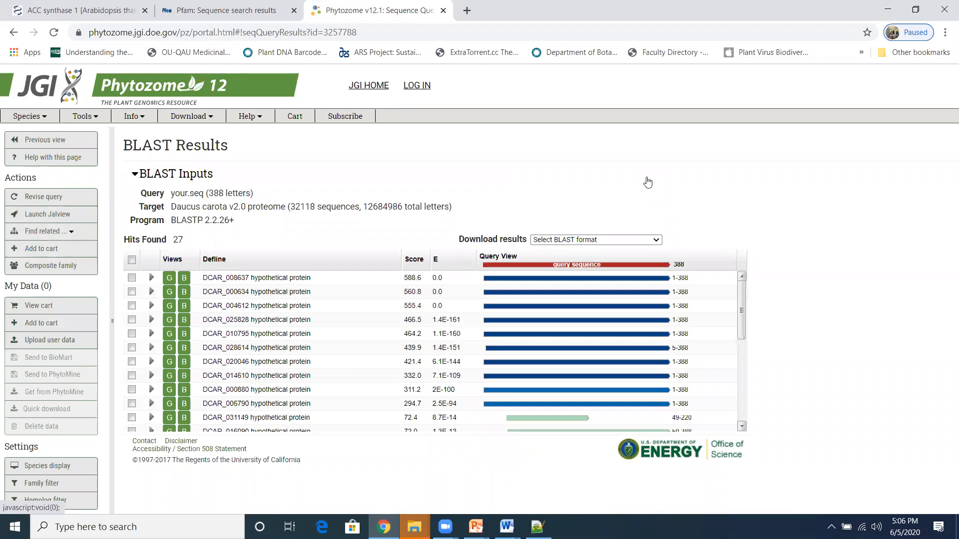
pyautogui.moveTo(744, 324); pyautogui.dragTo(750, 440)
pyautogui.moveTo(750, 300); pyautogui.dragTo(761, 265)
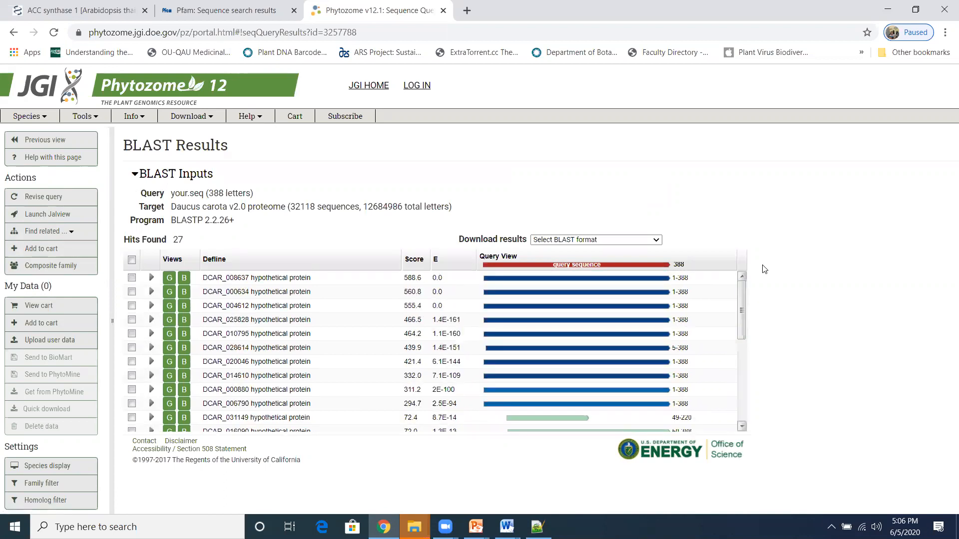
pyautogui.click(192, 245)
pyautogui.moveTo(174, 238); pyautogui.dragTo(202, 242)
pyautogui.click(196, 242)
# Open the gene view of the top hit, DCAR_008637, in a new tab and switch to it
pyautogui.rightClick(168, 281)
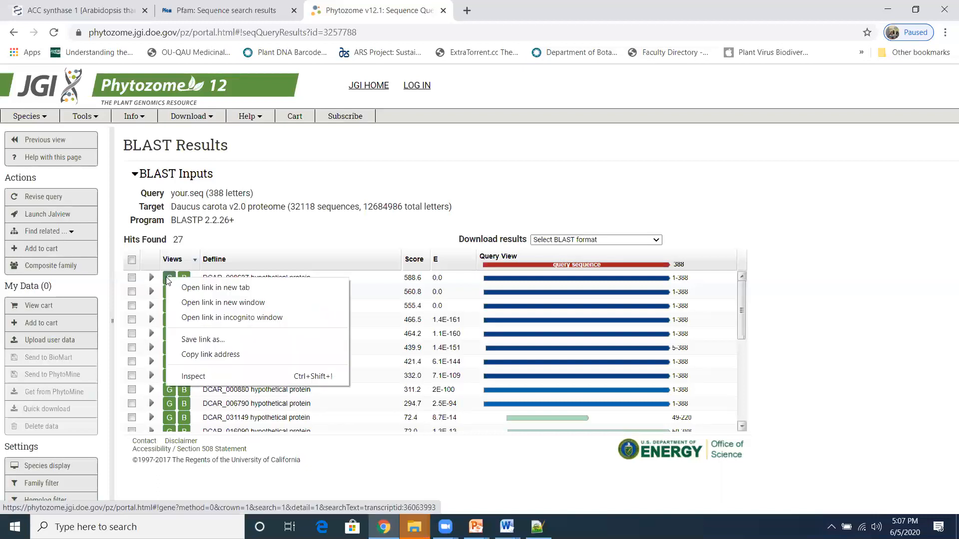
pyautogui.click(219, 287)
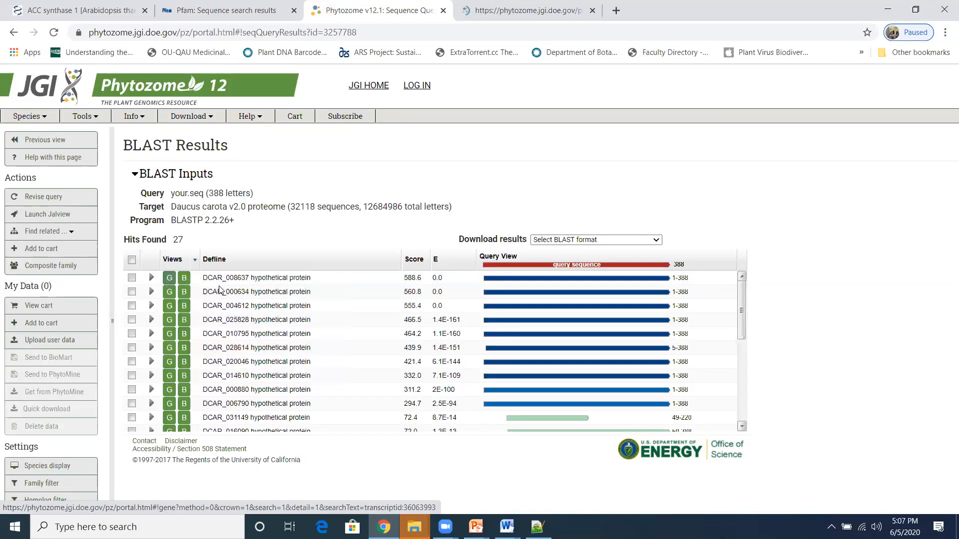
pyautogui.click(525, 6)
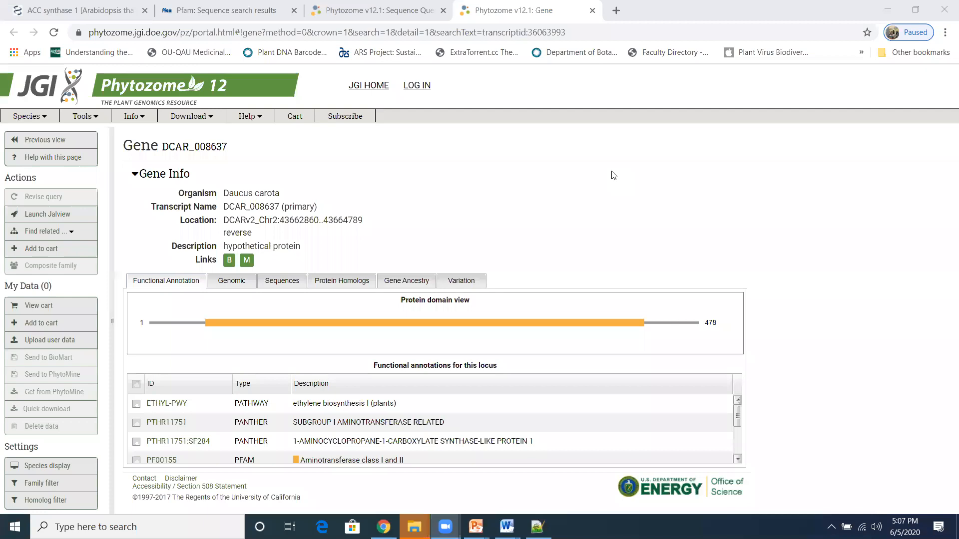
# Switch to PowerPoint to review the Dof domain slide in the Genome-wide Analysis presentation, then return to the hit count in the BLAST results
pyautogui.moveTo(482, 522)
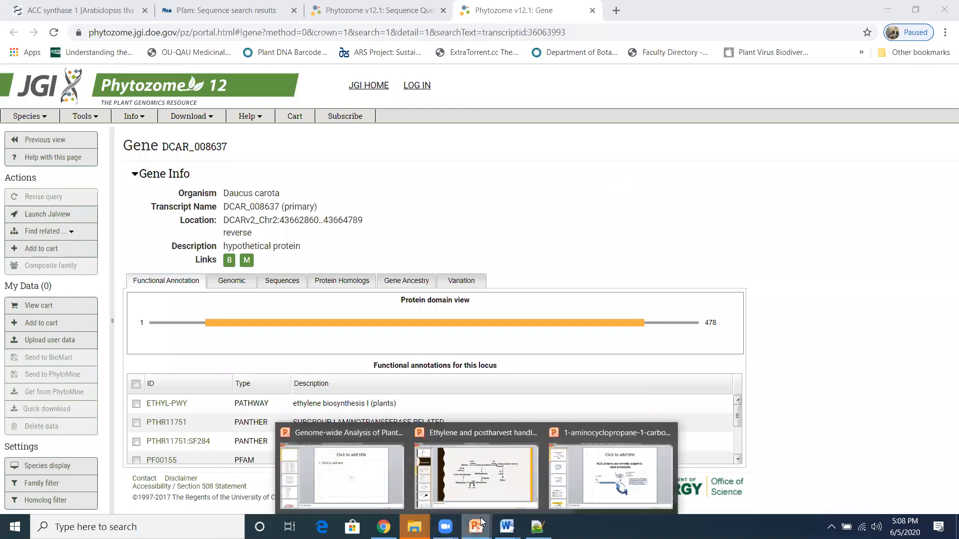
pyautogui.click(392, 473)
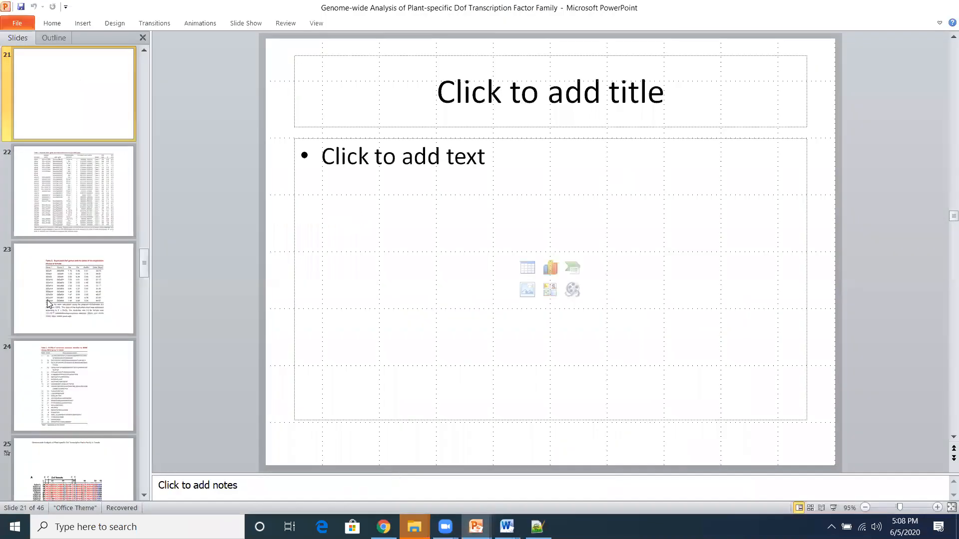
pyautogui.press('Down')
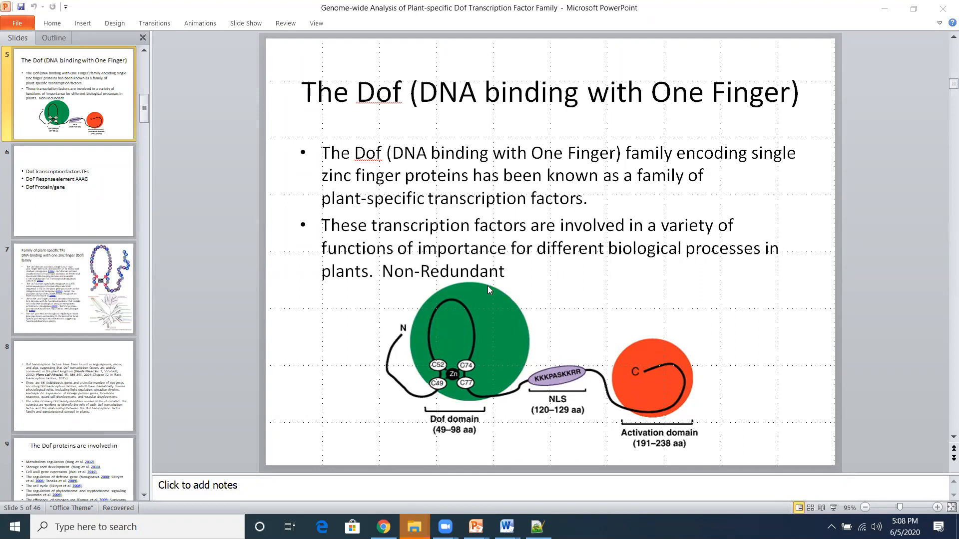
pyautogui.click(887, 8)
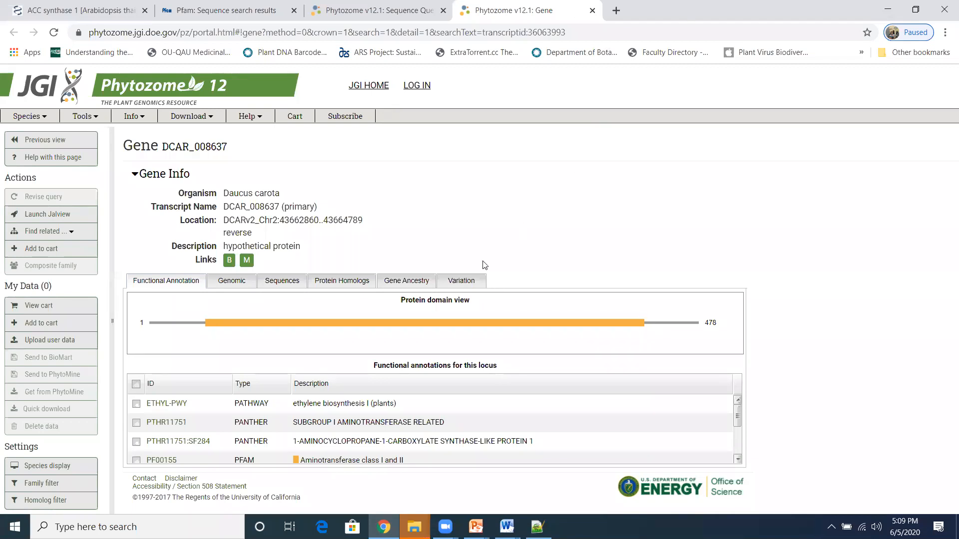
pyautogui.click(401, 5)
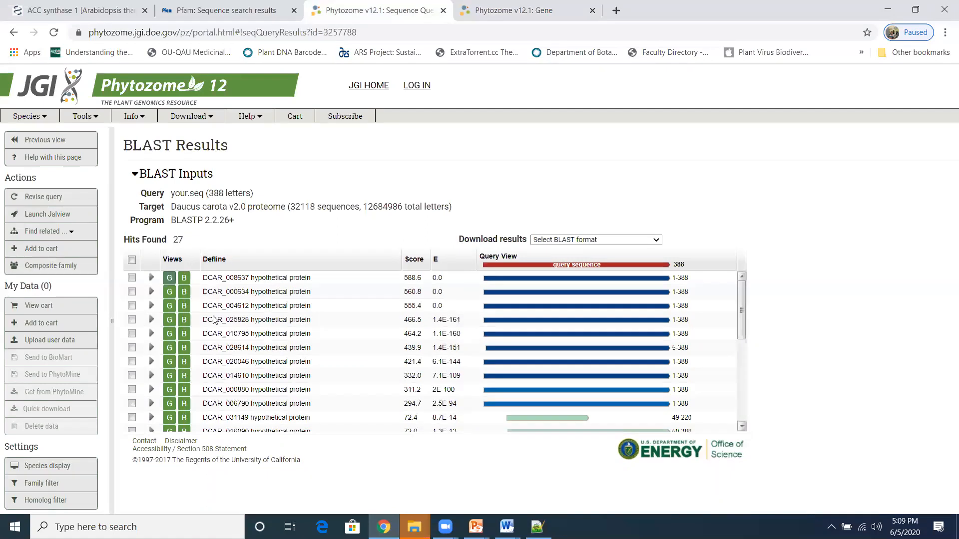
pyautogui.doubleClick(175, 239)
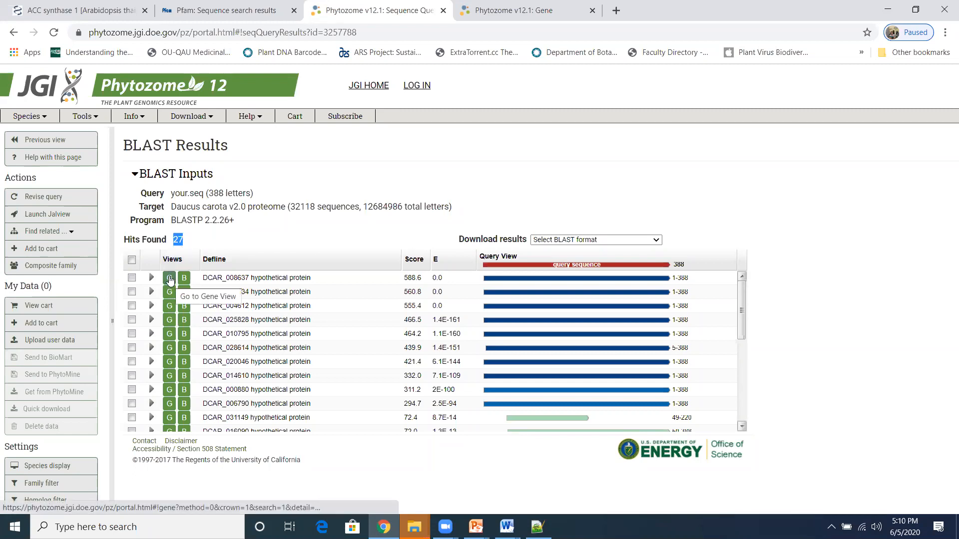
# View the genomic, CDS and peptide sequences of gene DCAR_008637
pyautogui.click(514, 4)
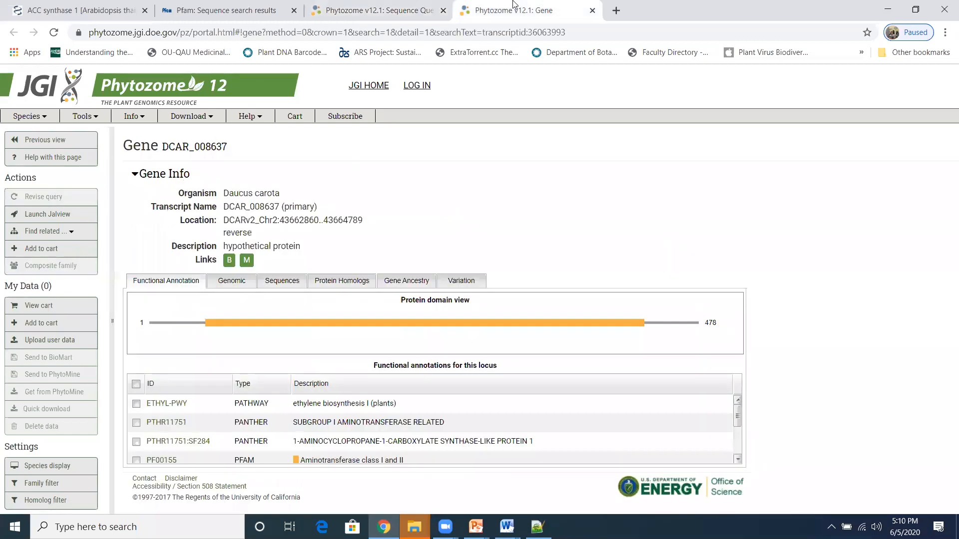
pyautogui.click(282, 284)
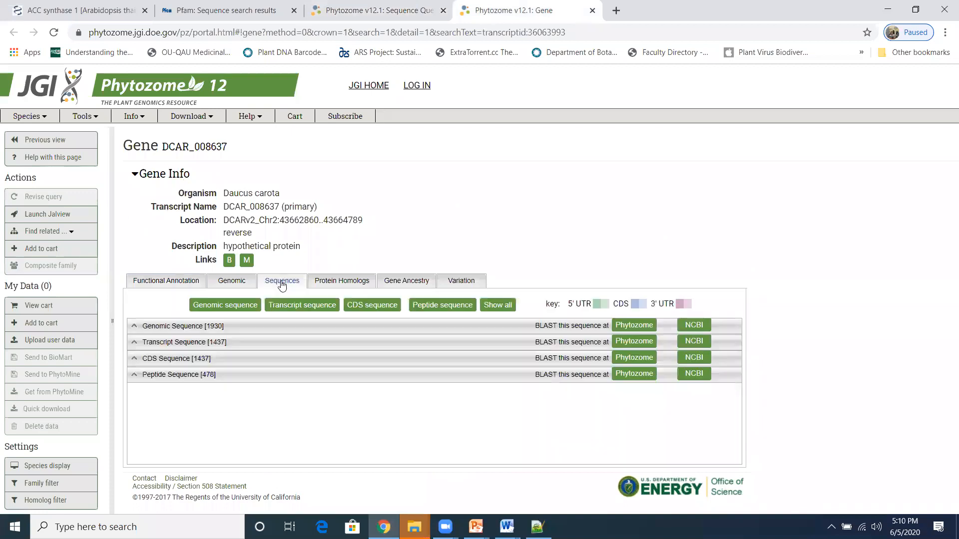
pyautogui.click(162, 327)
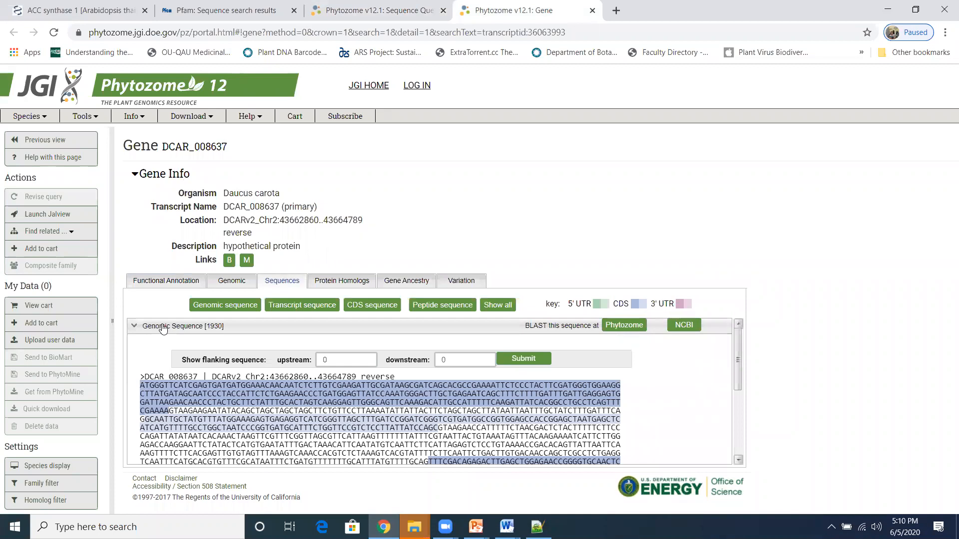
pyautogui.click(372, 310)
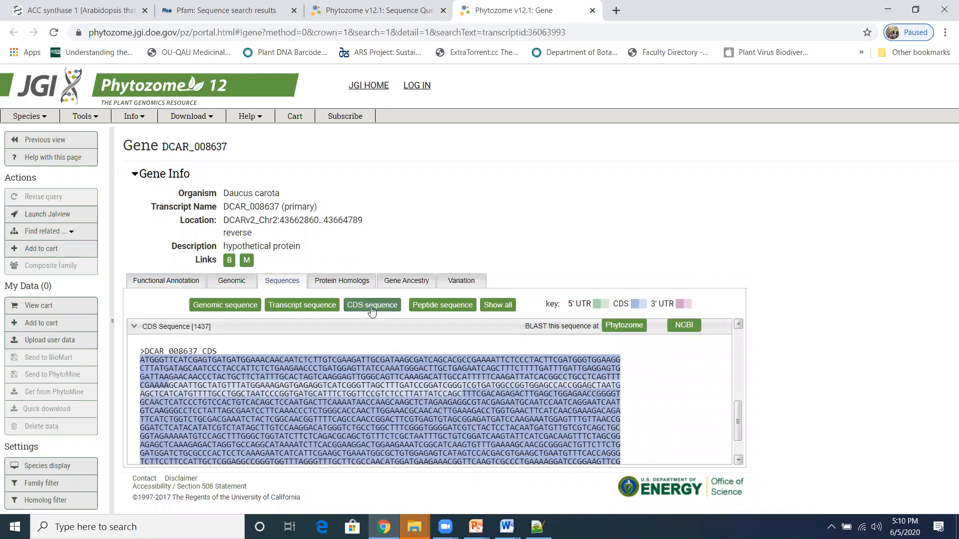
pyautogui.click(458, 310)
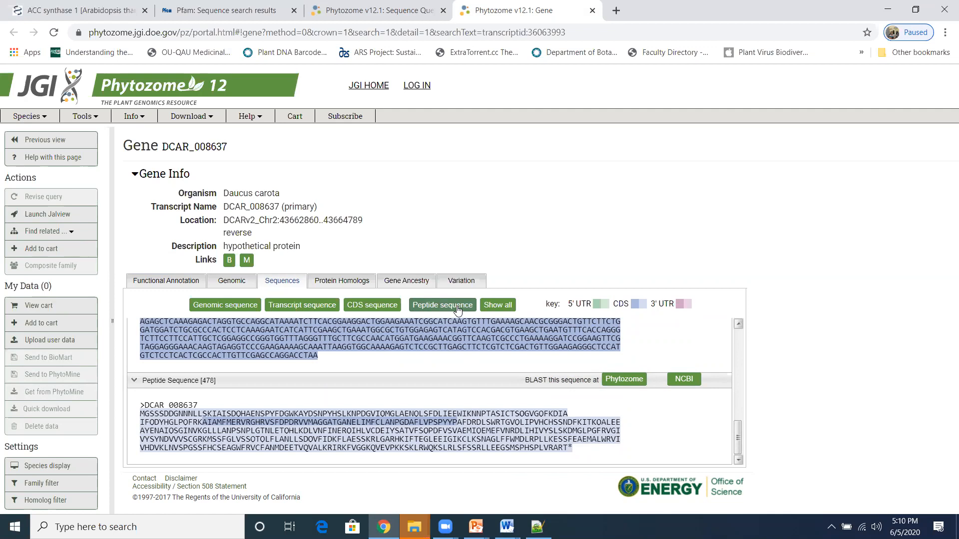
# Check the hit count and the gene view link of the top hit in the BLAST results
pyautogui.click(344, 10)
pyautogui.doubleClick(180, 240)
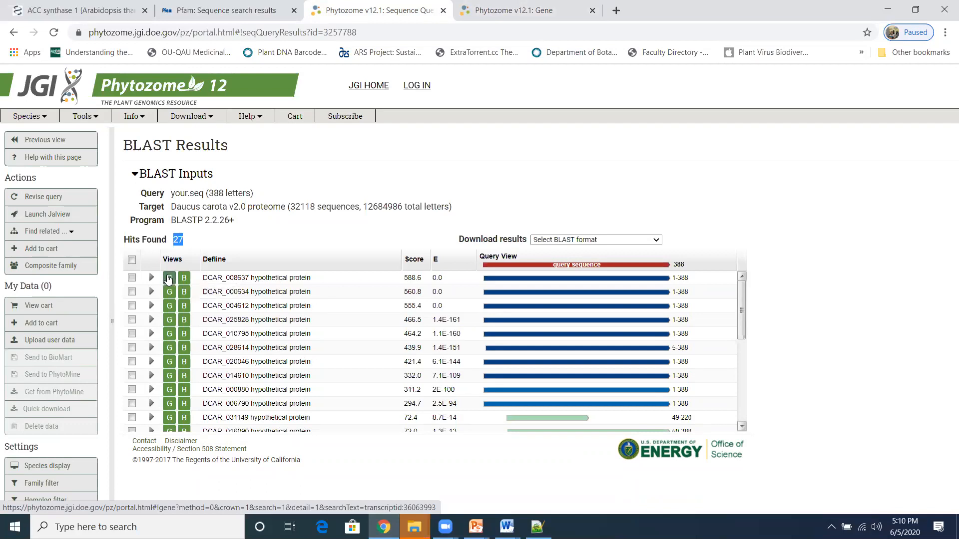
pyautogui.rightClick(168, 277)
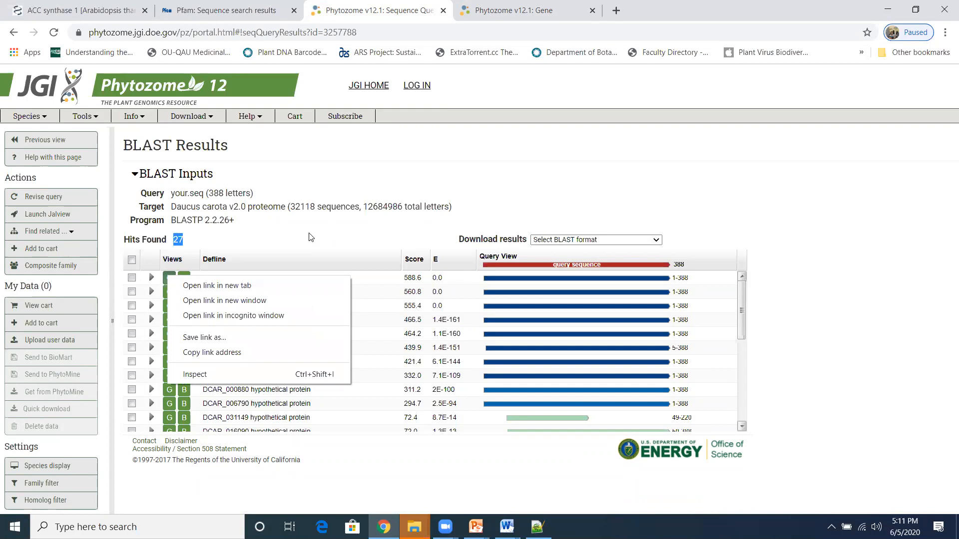
# Copy the full genomic sequence of DCAR_008637 with its header line and paste it into the new 14 document in Notepad++
pyautogui.click(522, 5)
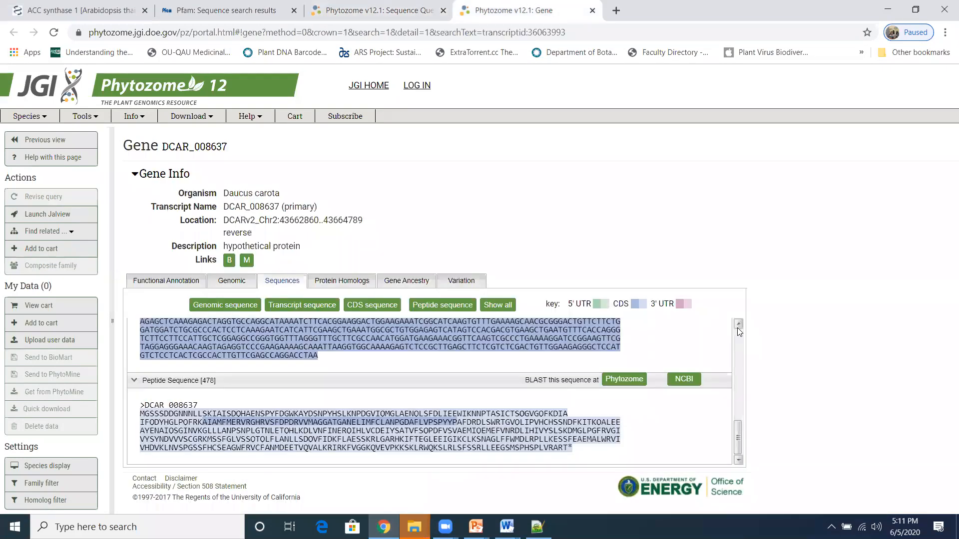
pyautogui.moveTo(738, 442); pyautogui.dragTo(748, 320)
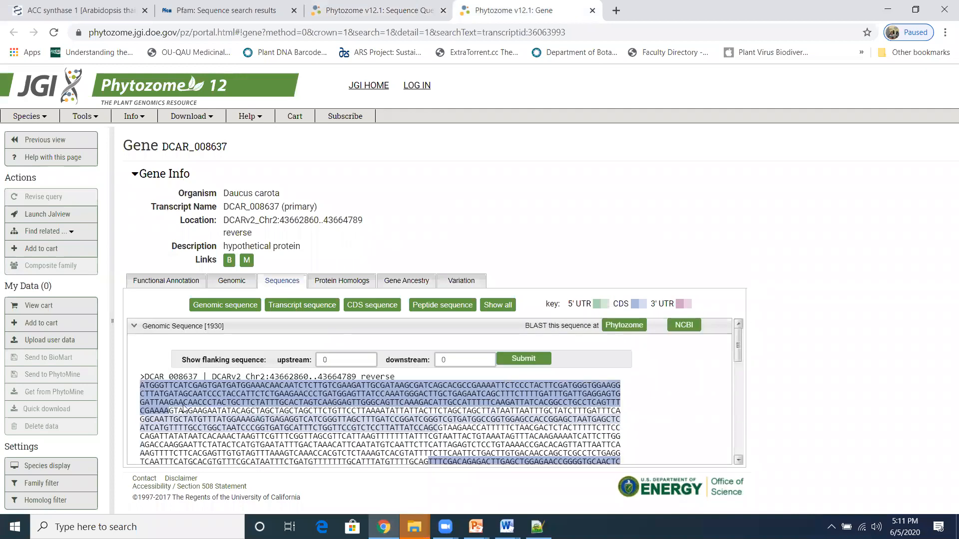
pyautogui.click(223, 308)
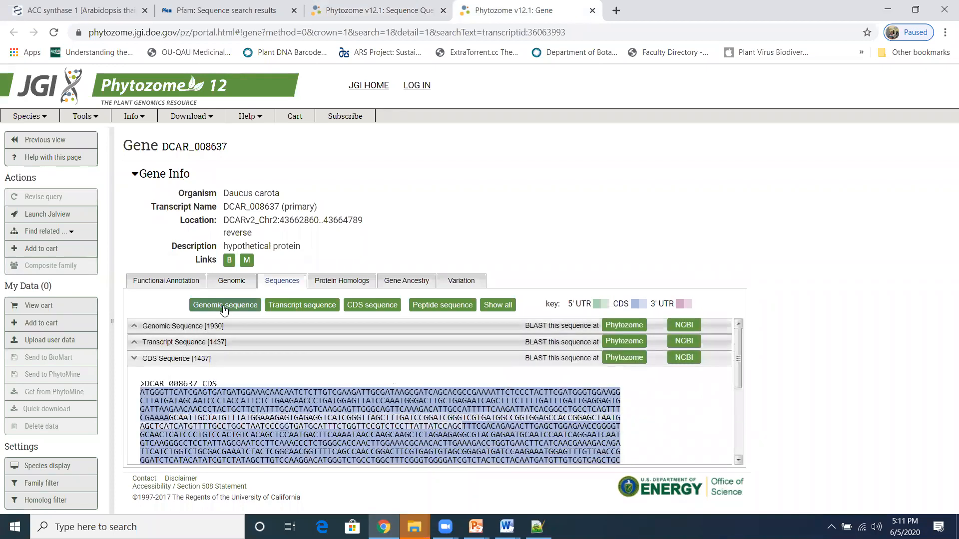
pyautogui.click(142, 387)
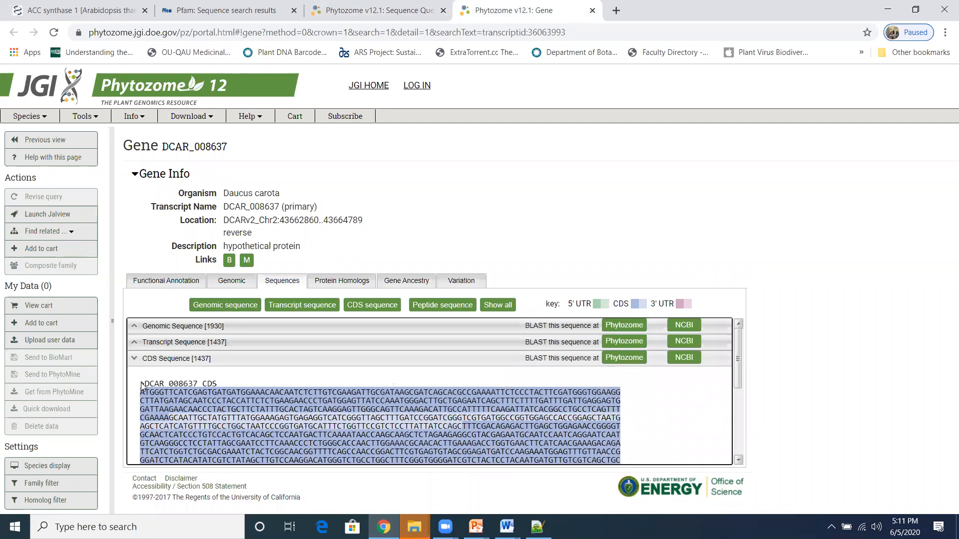
pyautogui.click(175, 329)
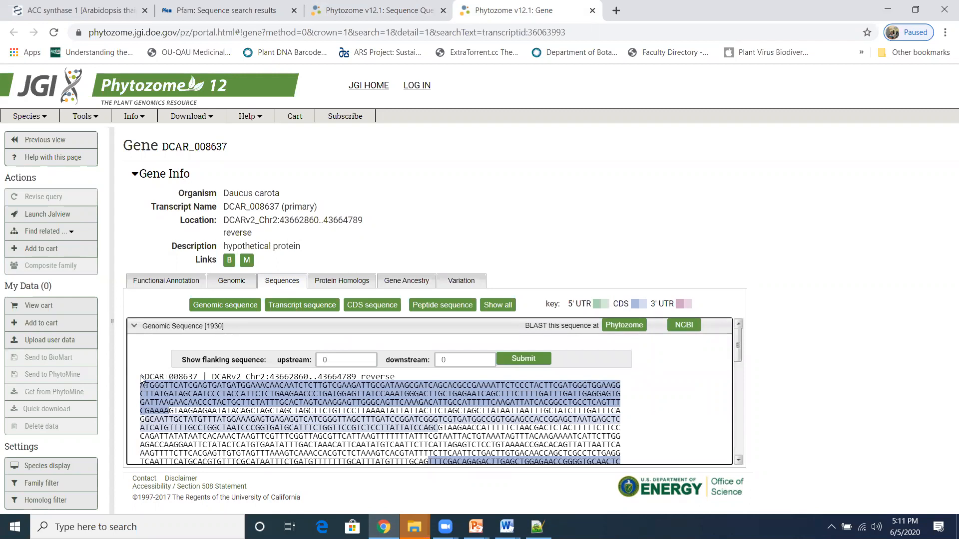
pyautogui.moveTo(141, 380); pyautogui.dragTo(197, 480)
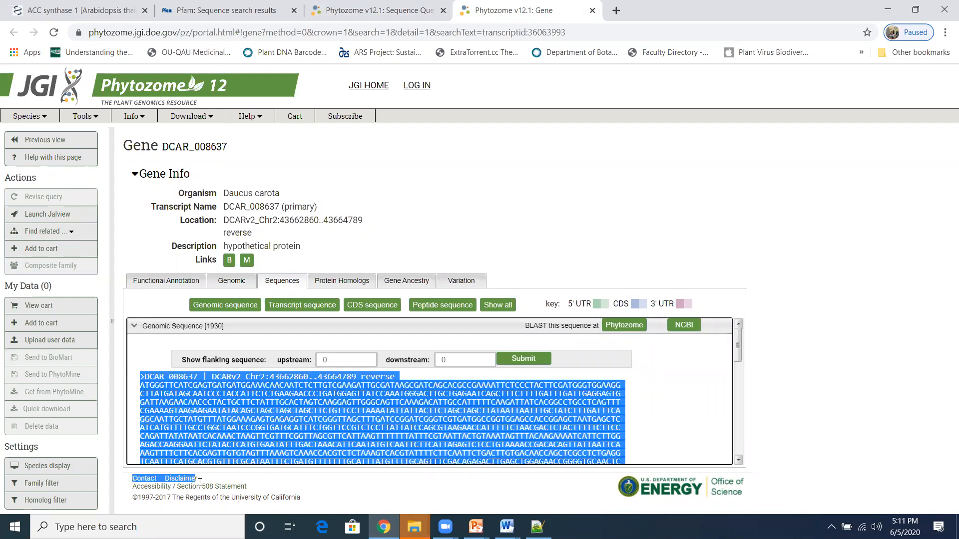
pyautogui.moveTo(349, 447); pyautogui.dragTo(289, 461)
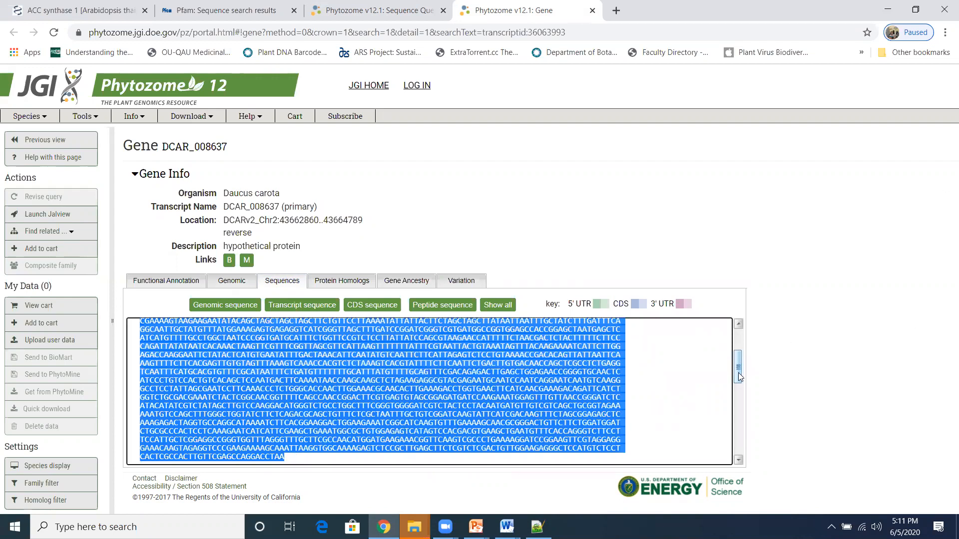
pyautogui.scroll(1, 384, 424)
pyautogui.rightClick(383, 423)
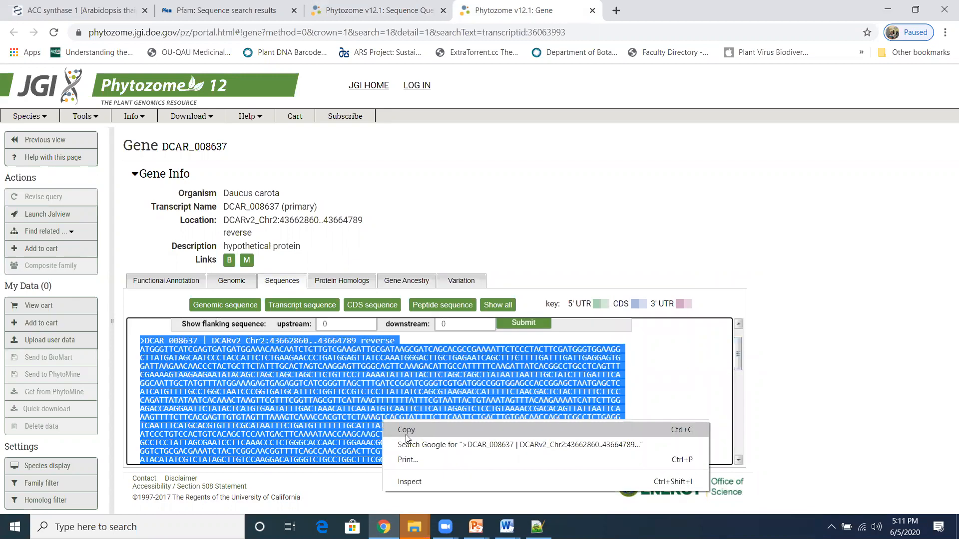
pyautogui.click(405, 434)
pyautogui.hotkey('alt', 'Tab')
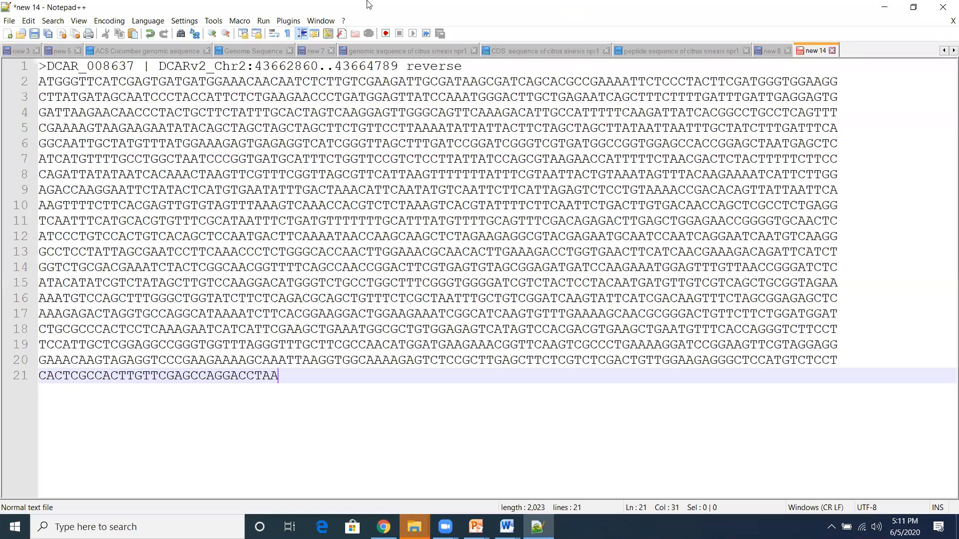
# Open the gene view of the second hit, DCAR_000634, and copy its full genomic sequence below the first one in Notepad++
pyautogui.hotkey('alt', 'Tab')
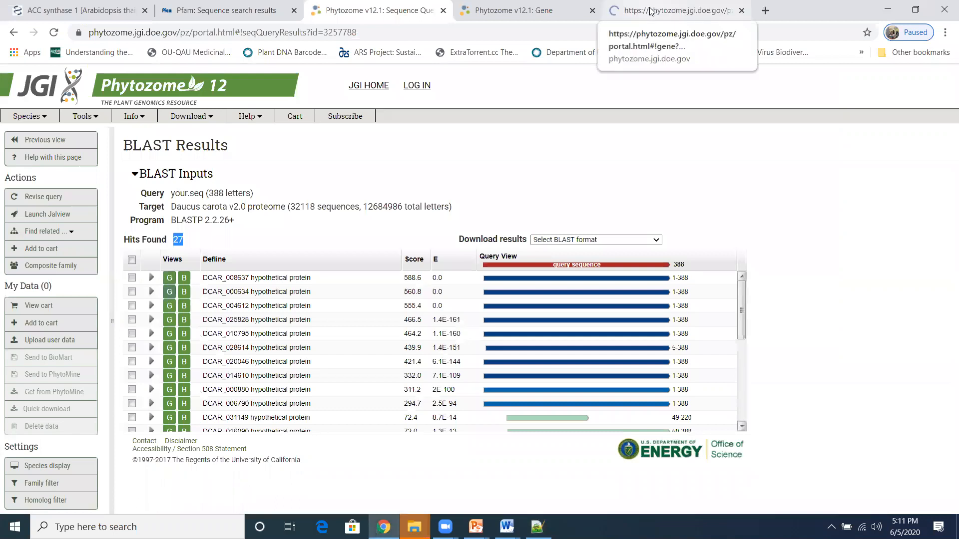
pyautogui.click(651, 11)
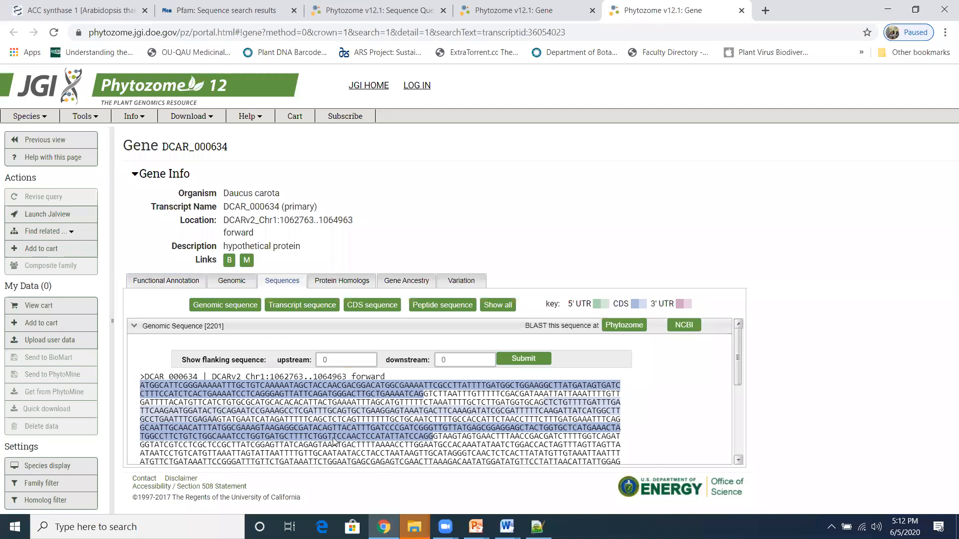
pyautogui.scroll(-3, 150, 452)
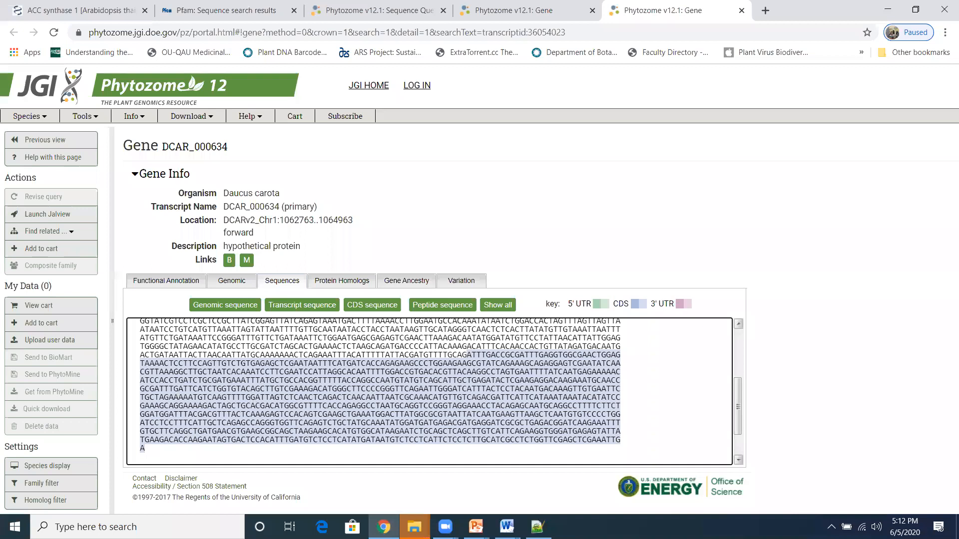
pyautogui.hotkey('alt', 'Tab')
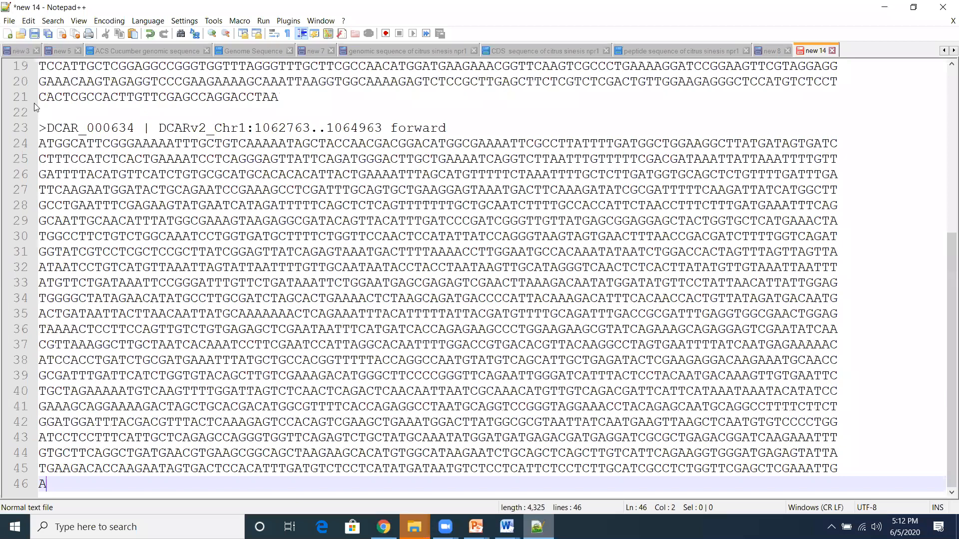
# Start saving the combined genomic sequences as a new file and browse to the 2020 folder inside MSC STUDETNS
pyautogui.scroll(6, 269, 199)
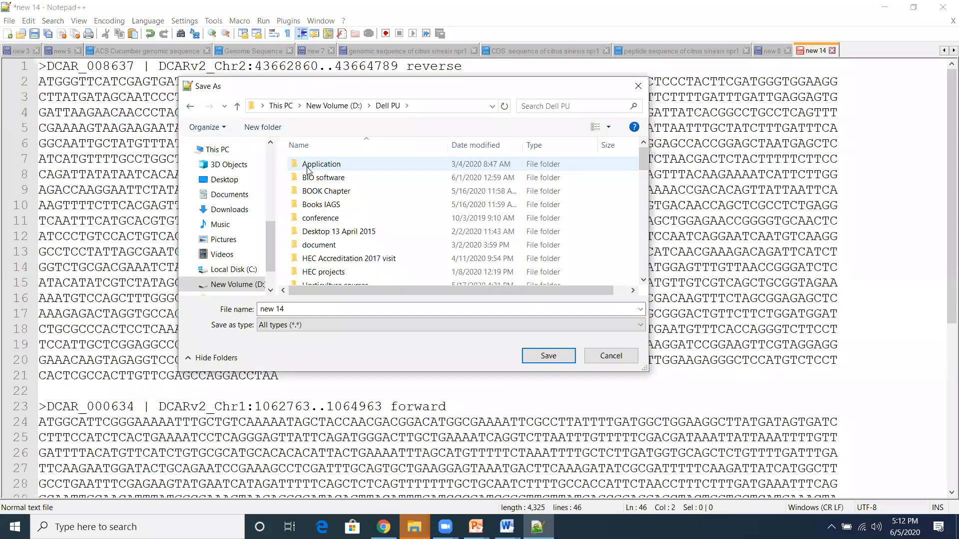
pyautogui.scroll(-3, 320, 192)
pyautogui.doubleClick(321, 193)
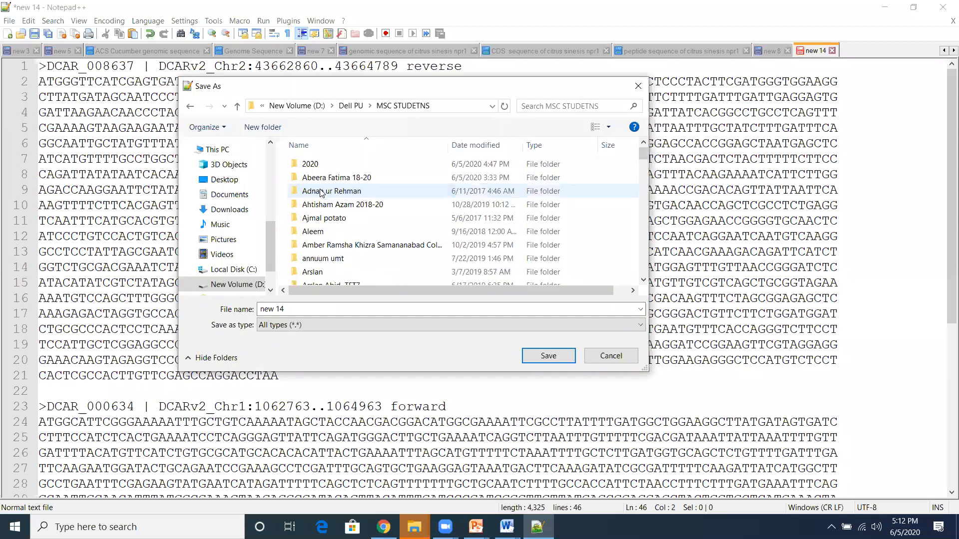
pyautogui.click(324, 166)
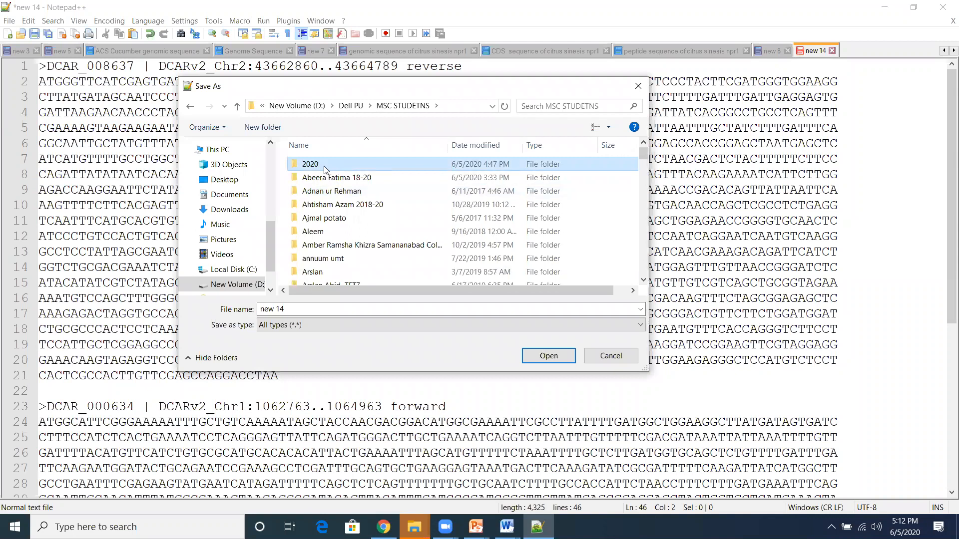
pyautogui.doubleClick(324, 168)
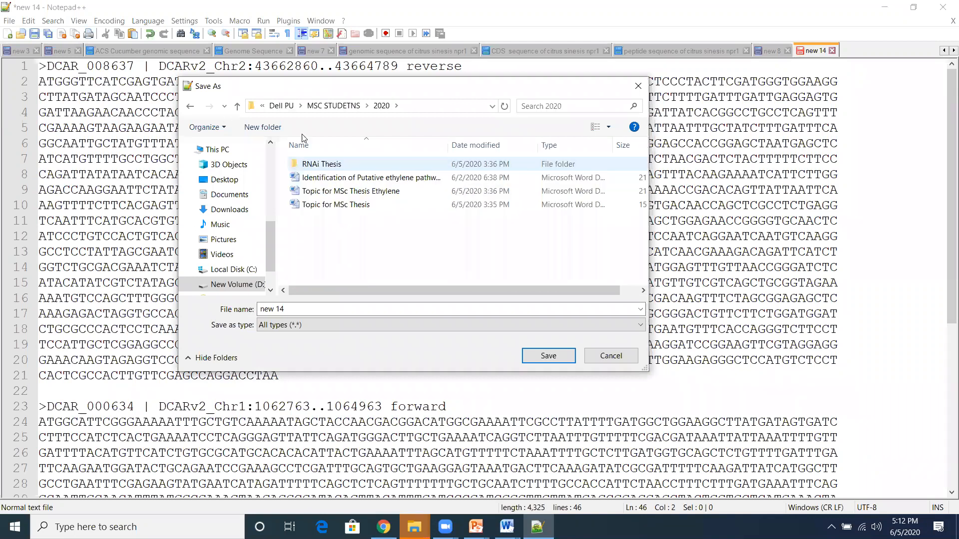
# Create a new folder with the student's first name inside the 2020 folder and open it as the save location
pyautogui.click(262, 127)
pyautogui.write('A')
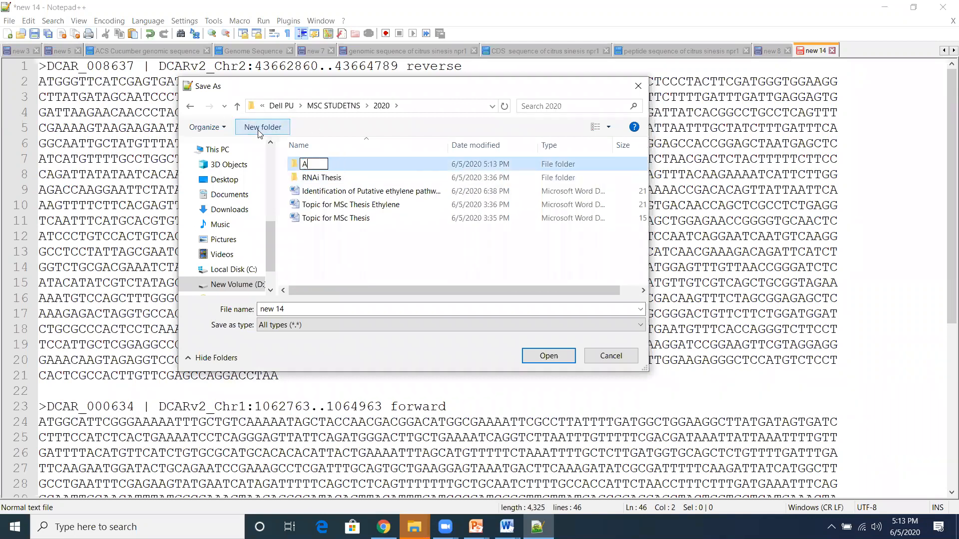
pyautogui.write('htsha')
pyautogui.press('BackSpace')
pyautogui.write('ham')
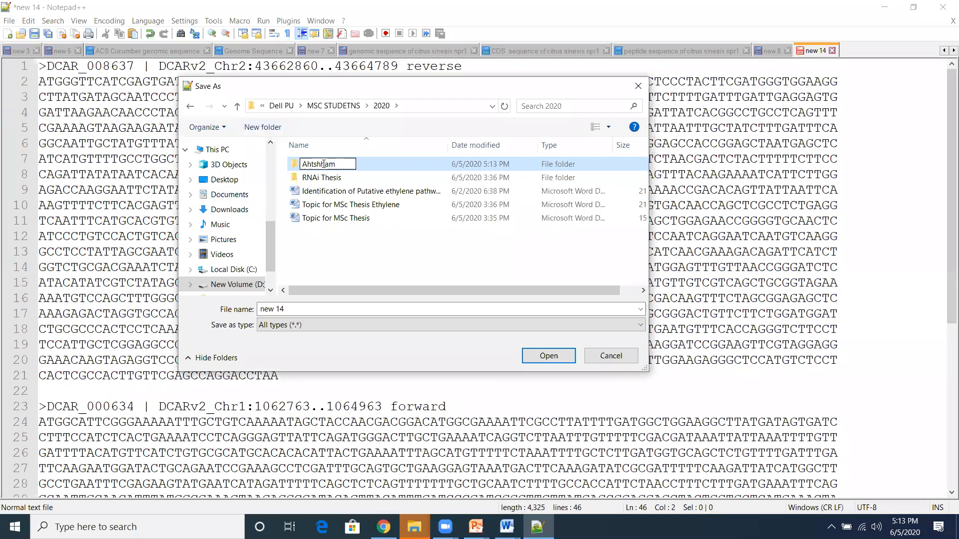
pyautogui.click(294, 170)
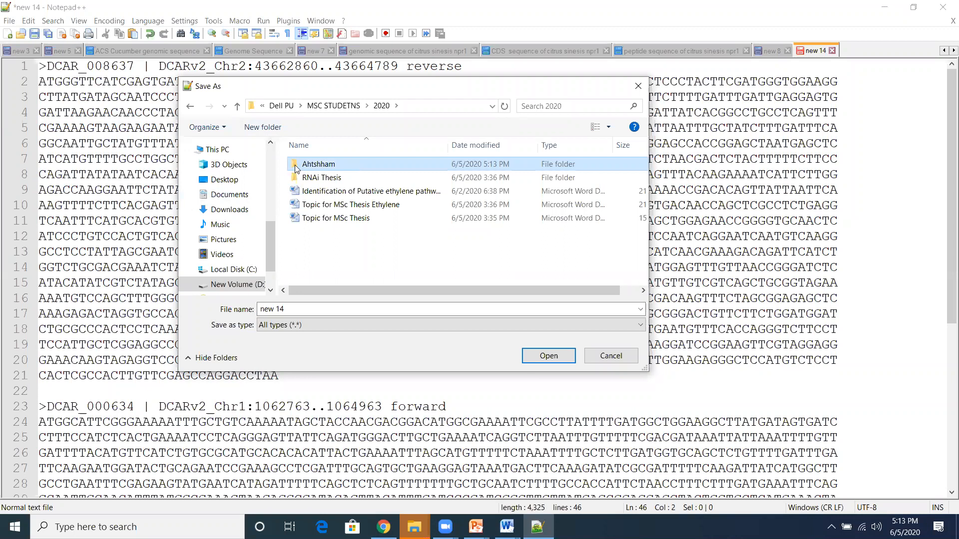
pyautogui.doubleClick(295, 169)
# Save the document under the file name "genomic sequence of ACS from Carrot"
pyautogui.click(302, 309)
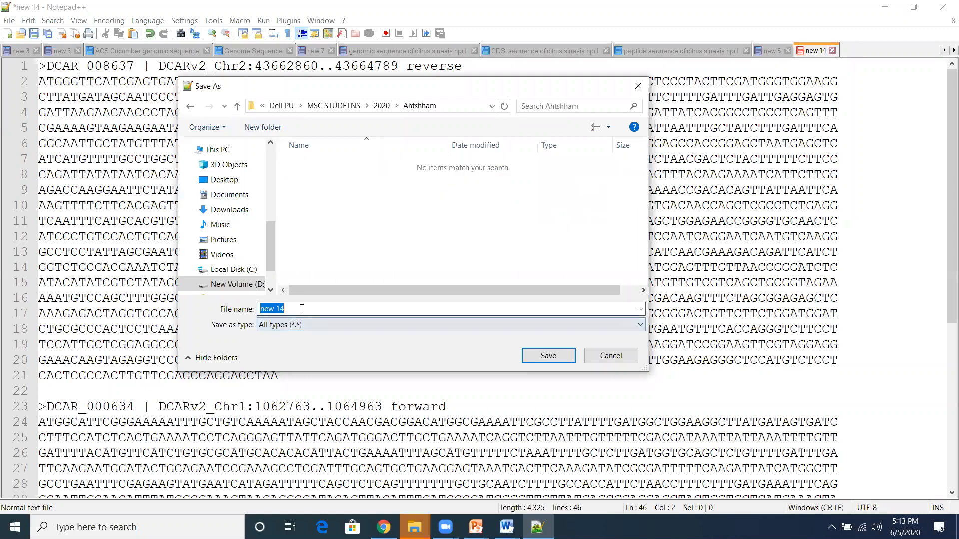
pyautogui.write('ge')
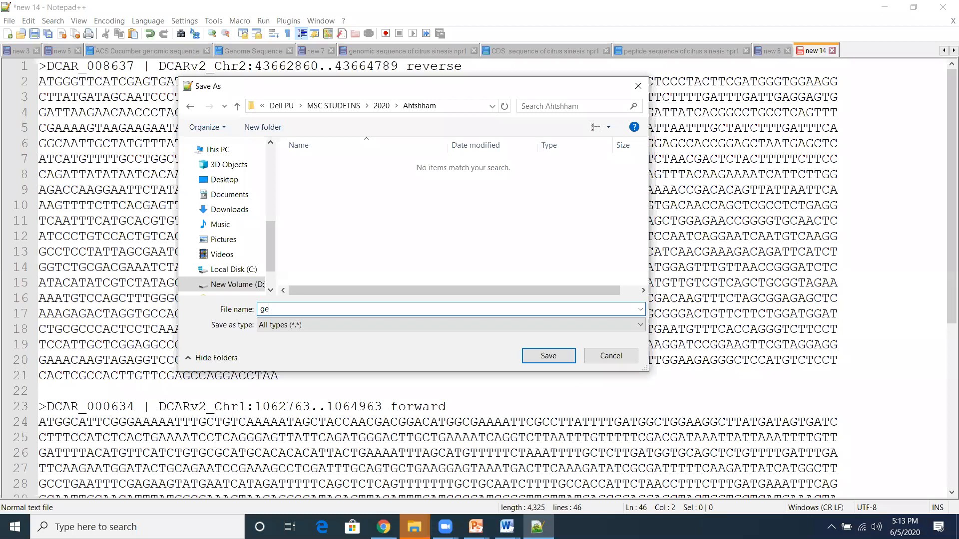
pyautogui.write('nomic sequence of ACS from Carrot')
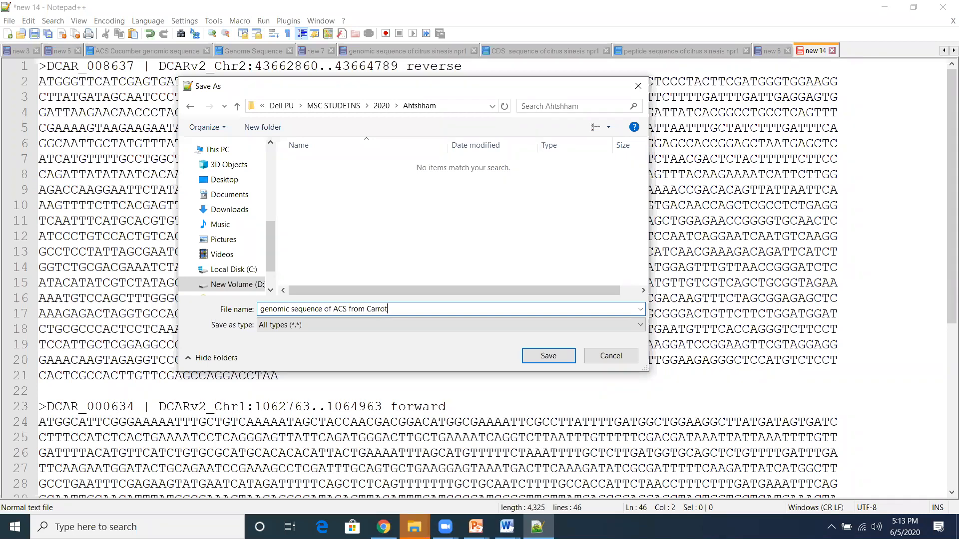
pyautogui.click(547, 355)
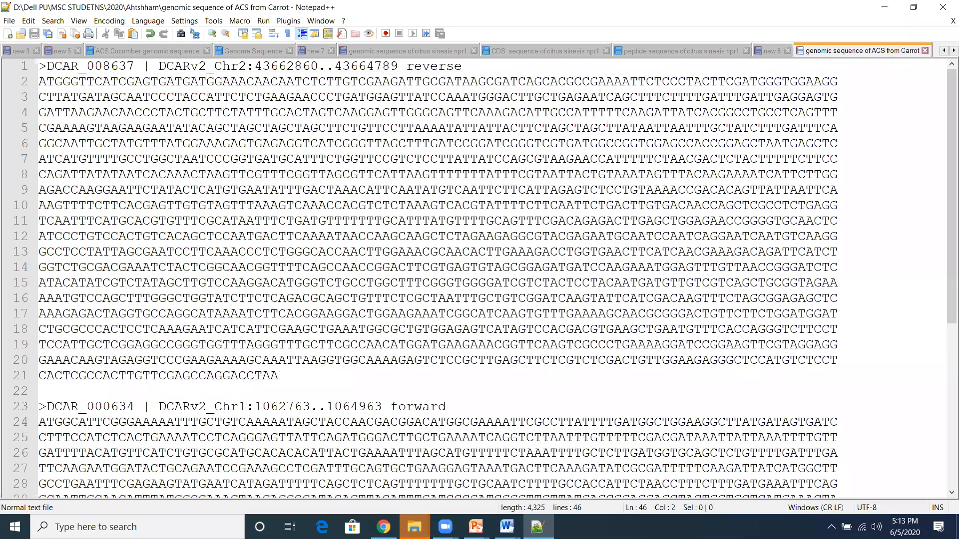
# Copy the CDS sequence of DCAR_000634 from Phytozome into a new Notepad++ document and save it as "CDS sequence of ACS from Carrot"
pyautogui.hotkey('alt', 'Tab')
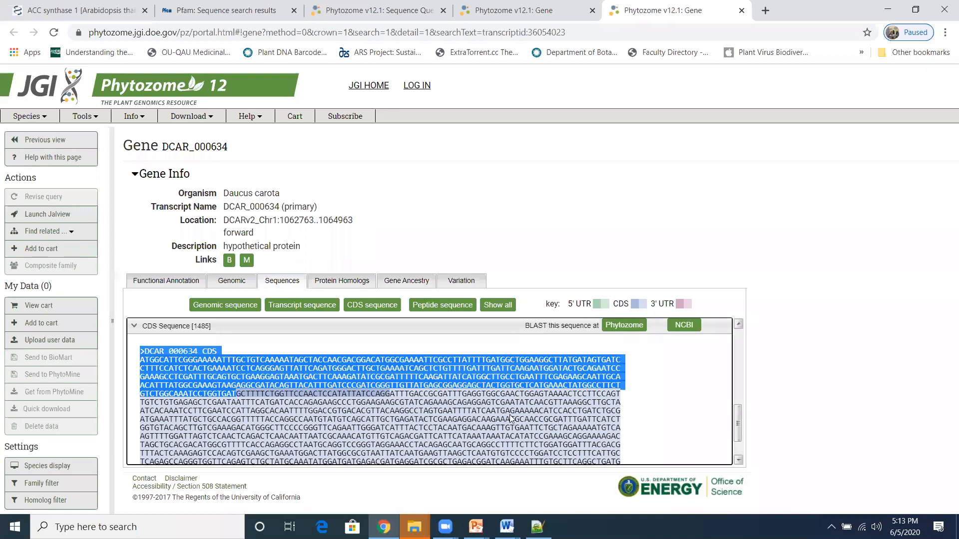
pyautogui.click(537, 527)
pyautogui.click(9, 21)
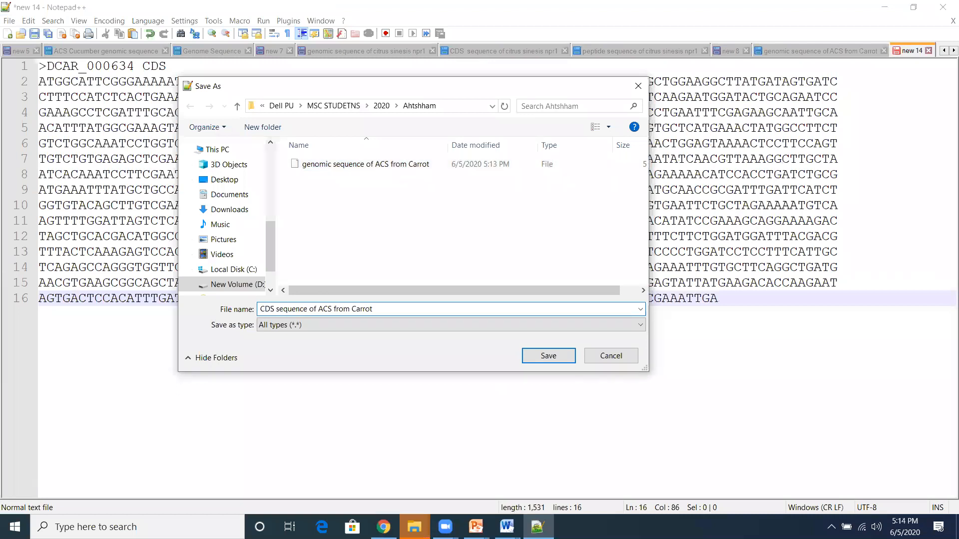
pyautogui.click(533, 365)
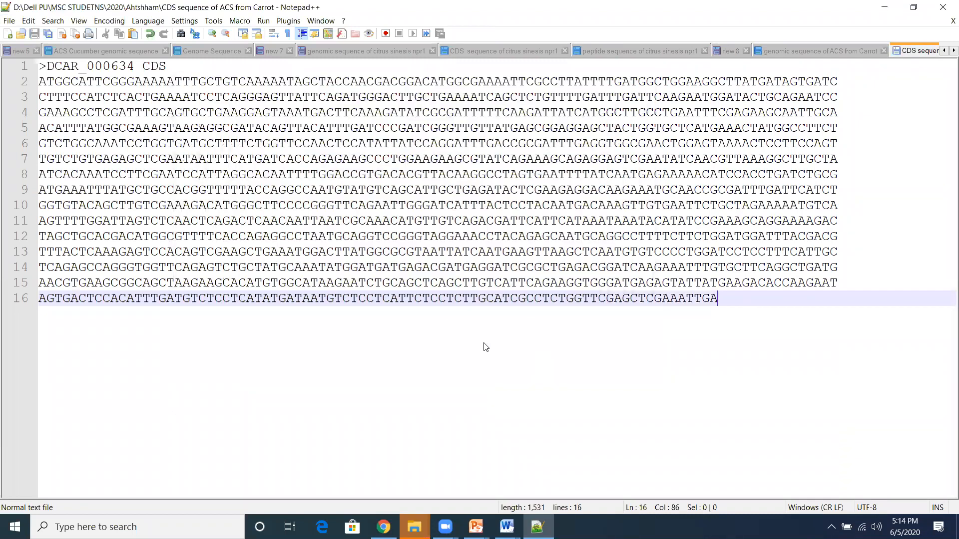
# Put the peptide sequence of DCAR_000634 into a new Notepad++ document and save it as "protein sequence of ACS from Carrot" in the same folder
pyautogui.hotkey('alt', 'Tab')
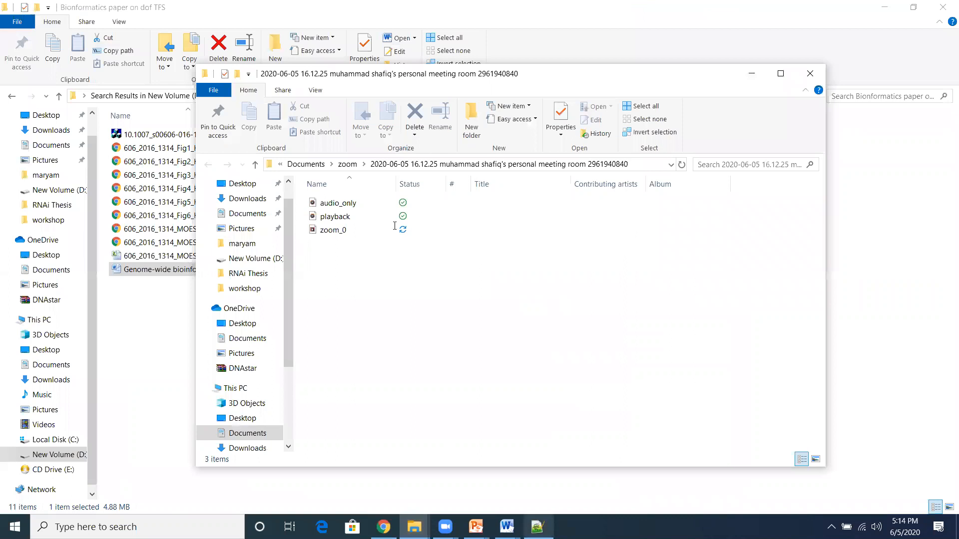
pyautogui.hotkey('alt', 'Tab')
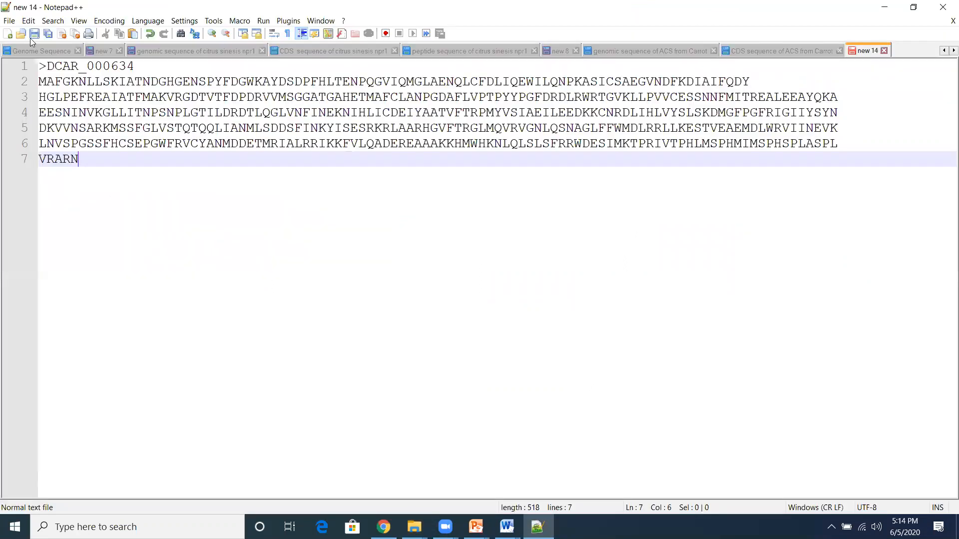
pyautogui.click(11, 20)
pyautogui.click(44, 118)
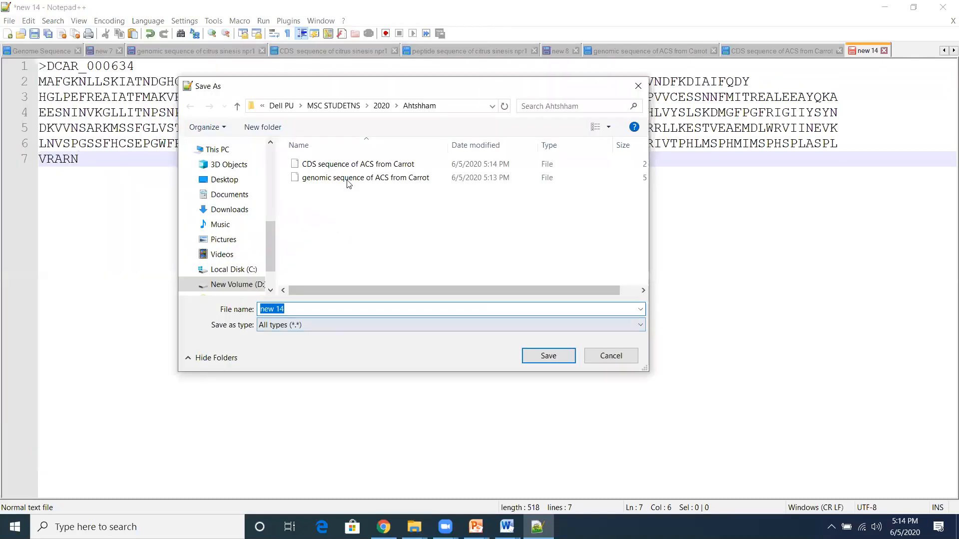
pyautogui.click(349, 179)
pyautogui.click(290, 308)
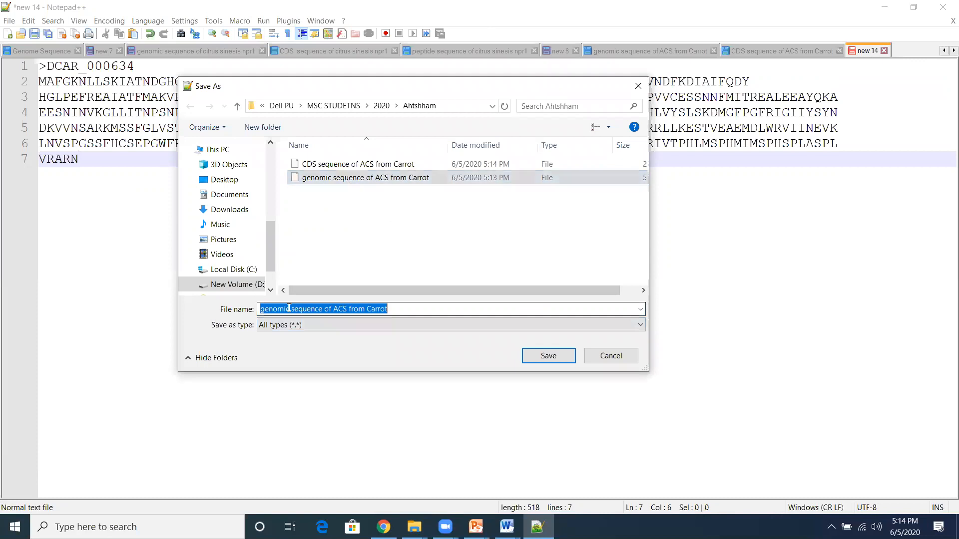
pyautogui.click(290, 309)
pyautogui.doubleClick(289, 309)
pyautogui.write('protein')
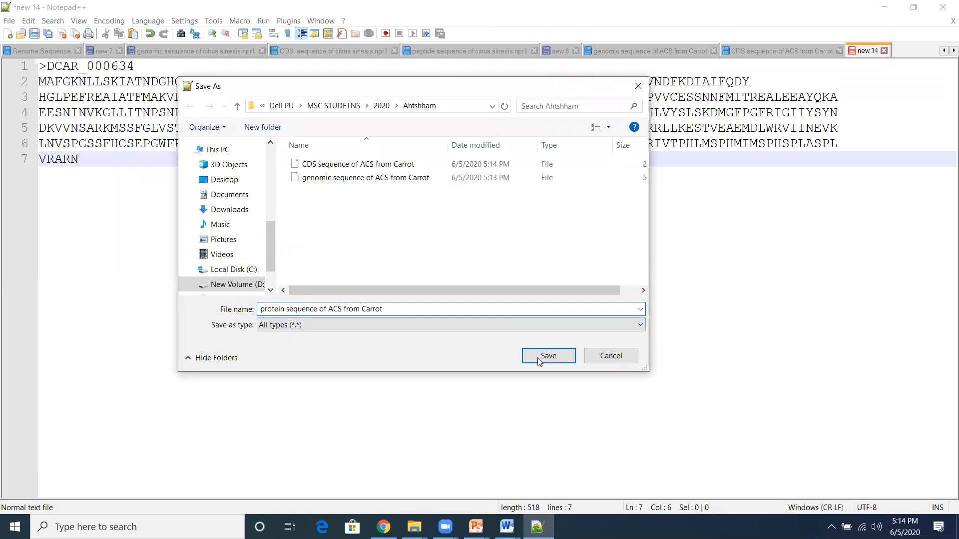
pyautogui.click(539, 358)
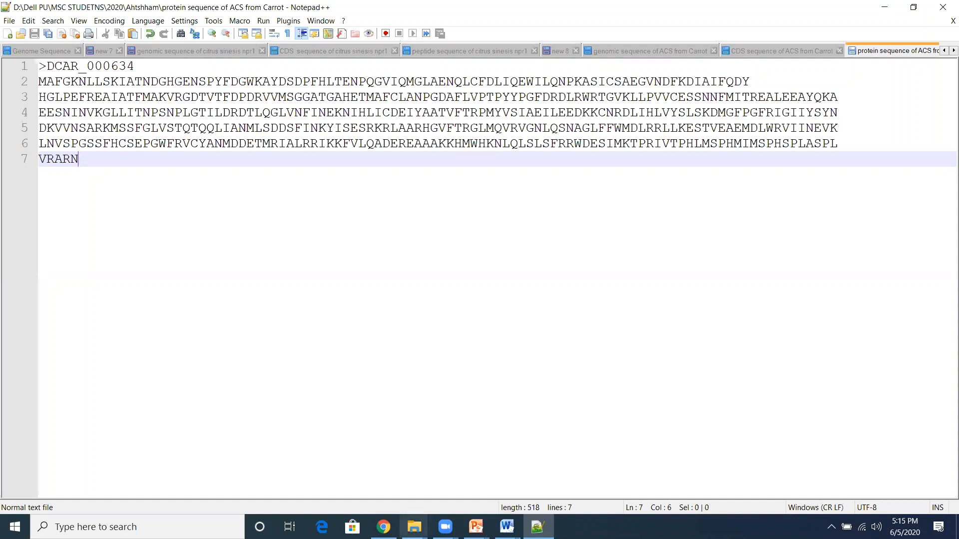
# Switch to the Topic for MSc Thesis Ethylene document in Word and review the thesis topics on potato, carrot, lettuce and papaya
pyautogui.click(383, 527)
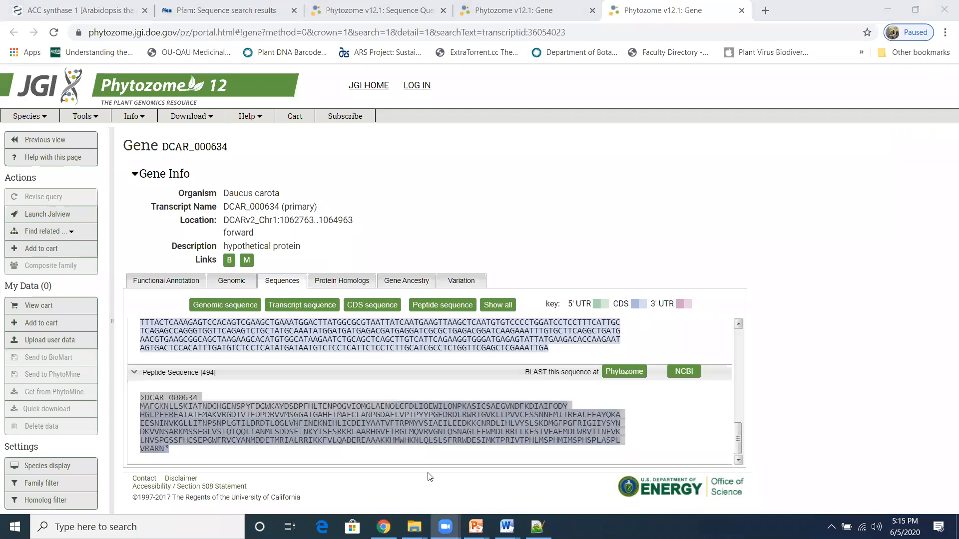
pyautogui.hotkey('alt', 'Tab')
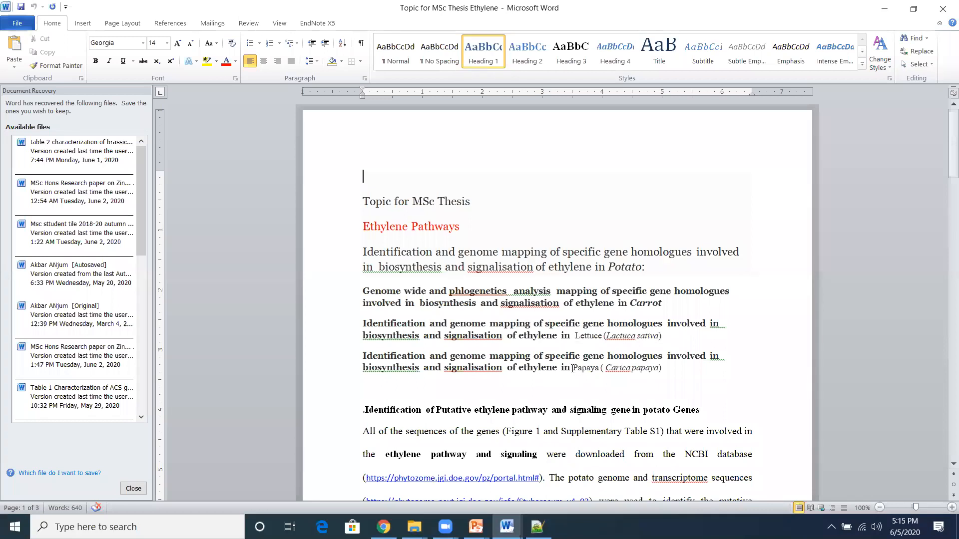
pyautogui.click(668, 378)
pyautogui.click(575, 335)
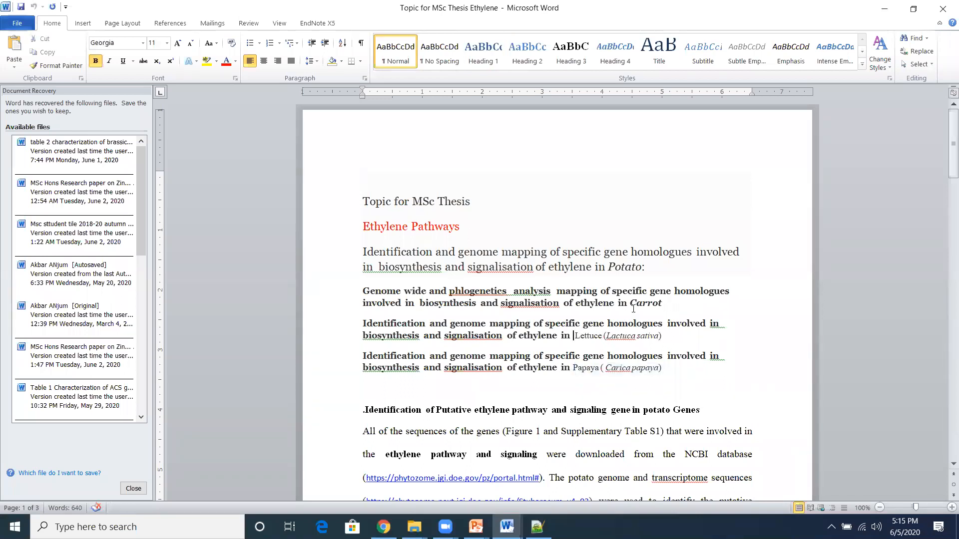
pyautogui.doubleClick(341, 252)
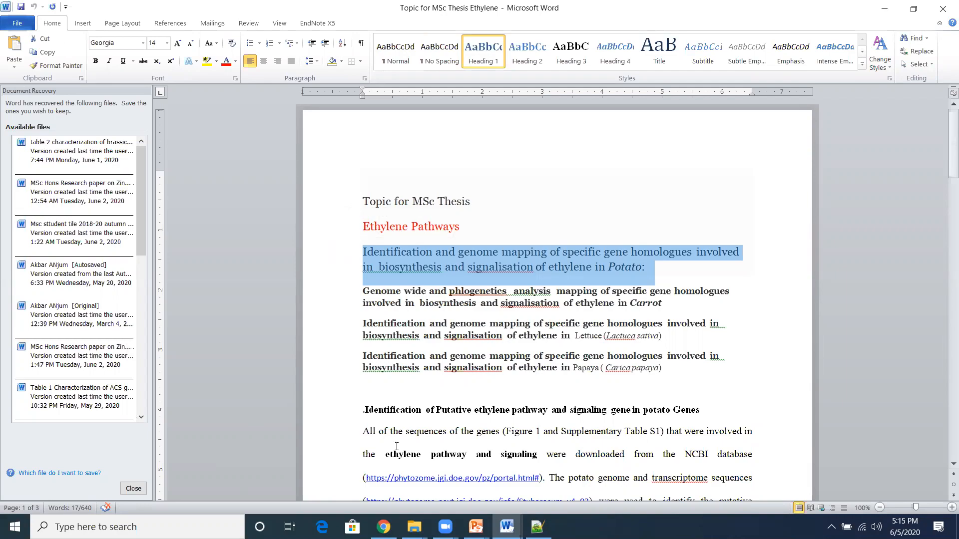
# Return to Phytozome in Chrome, open the Malus domestica v1.0 species page and copy the species name from its overview
pyautogui.click(383, 527)
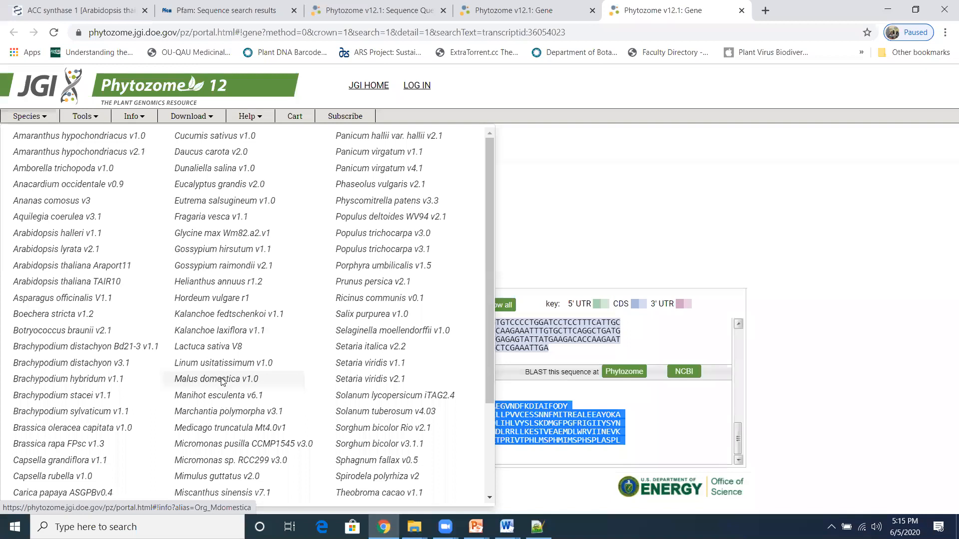
pyautogui.click(223, 381)
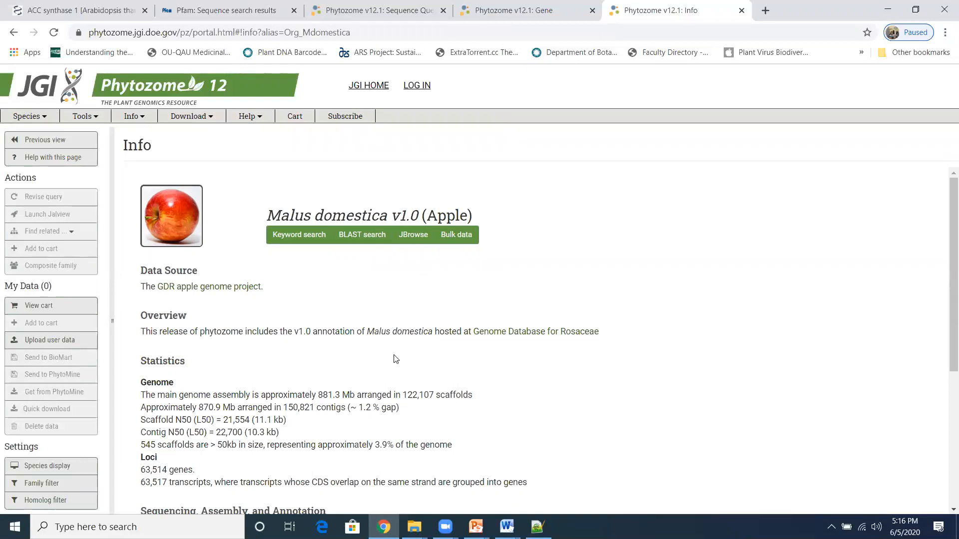
pyautogui.moveTo(367, 332); pyautogui.dragTo(433, 335)
pyautogui.hotkey('ctrl', 'c')
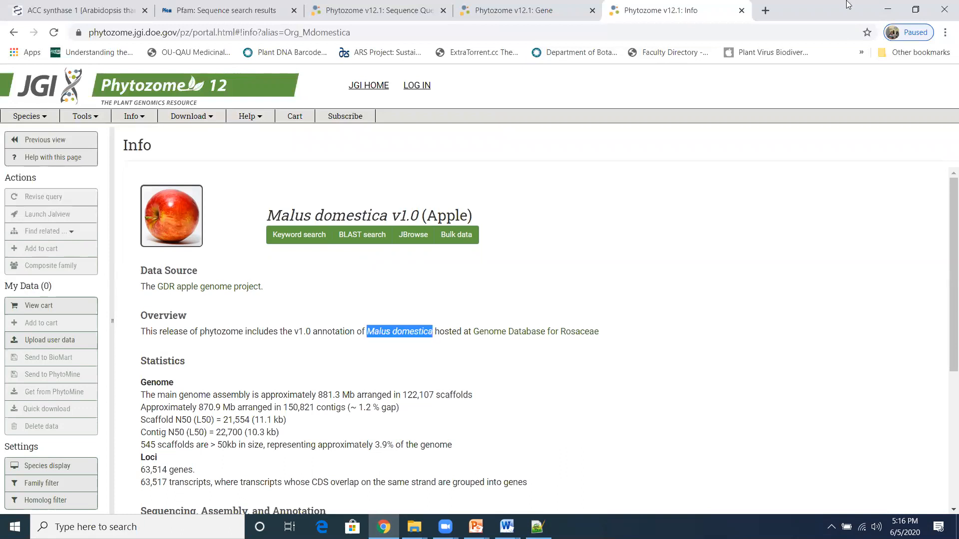
# Search Google in a new tab for "Malus domestica genome wide ethylene acs"
pyautogui.click(766, 10)
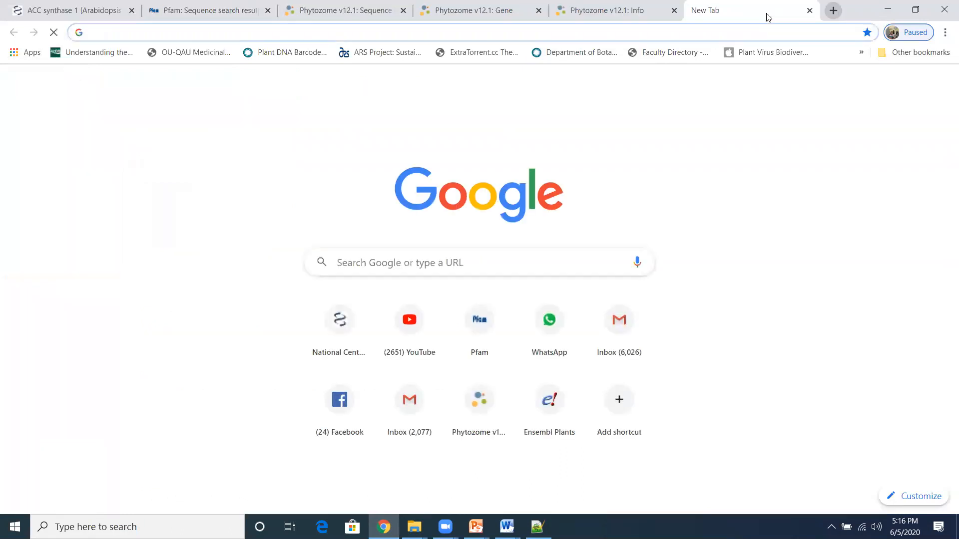
pyautogui.hotkey('ctrl', 'v')
pyautogui.write('genome wide ')
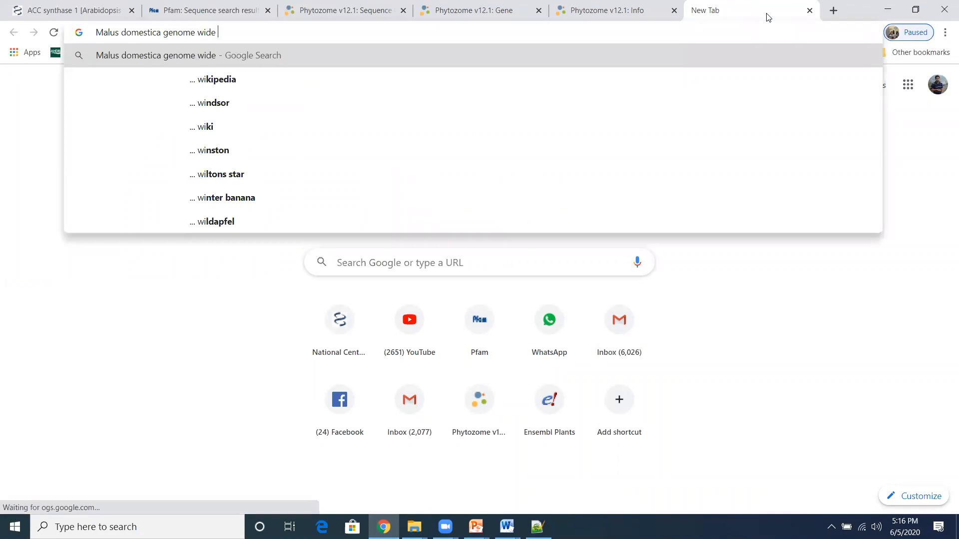
pyautogui.write('ethylene acs')
pyautogui.press('Return')
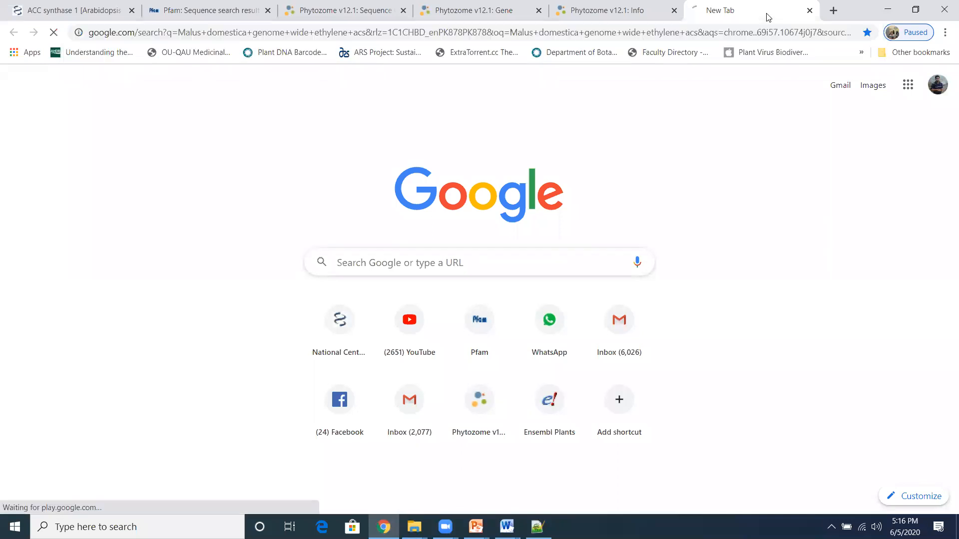
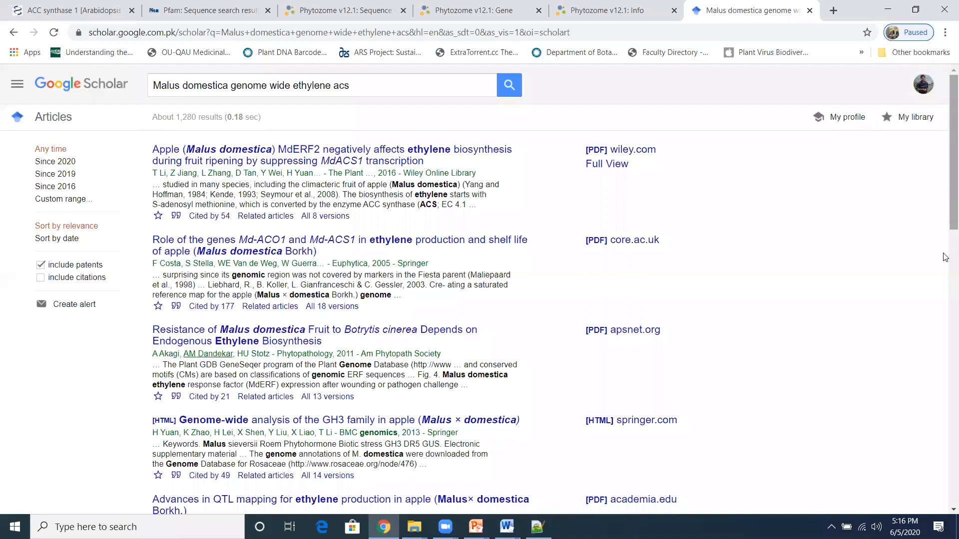
# Look through the Google Scholar results for published genome-wide studies of ethylene and ACS genes in apple
pyautogui.scroll(-3, 945, 258)
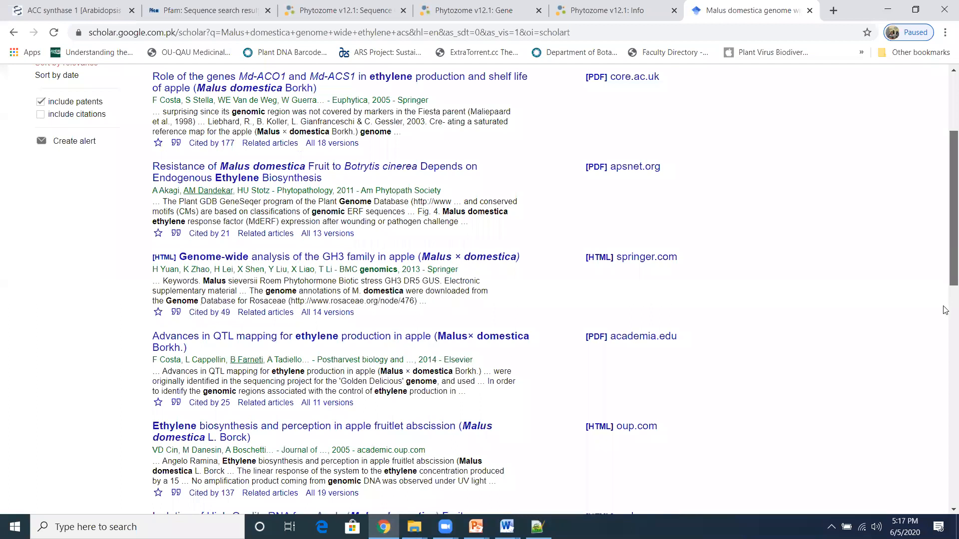
pyautogui.scroll(-3, 945, 310)
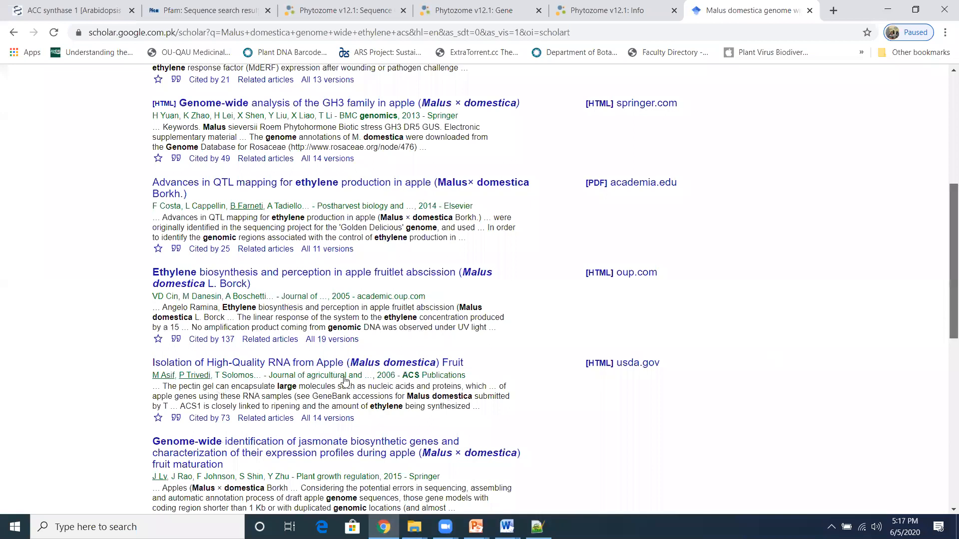
pyautogui.scroll(-1, 344, 380)
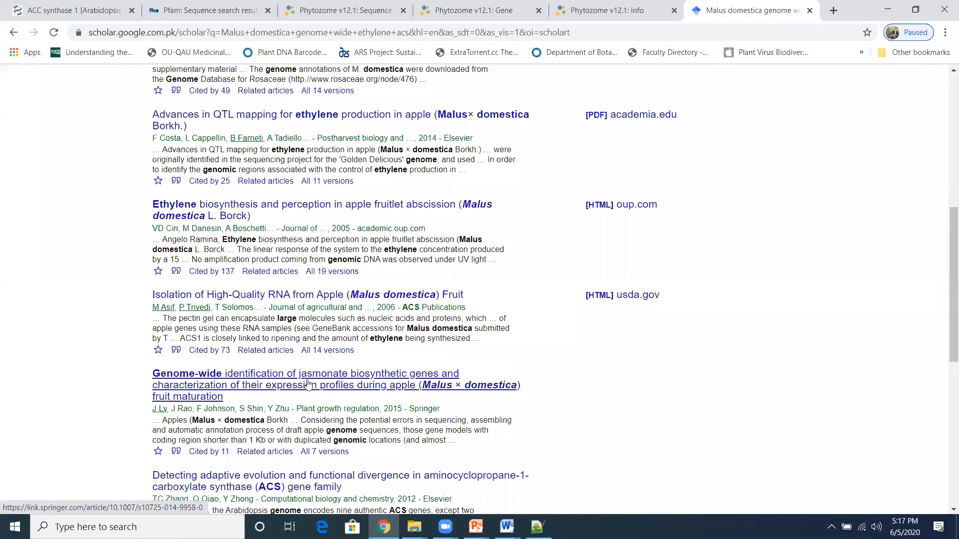
pyautogui.scroll(-3, 308, 383)
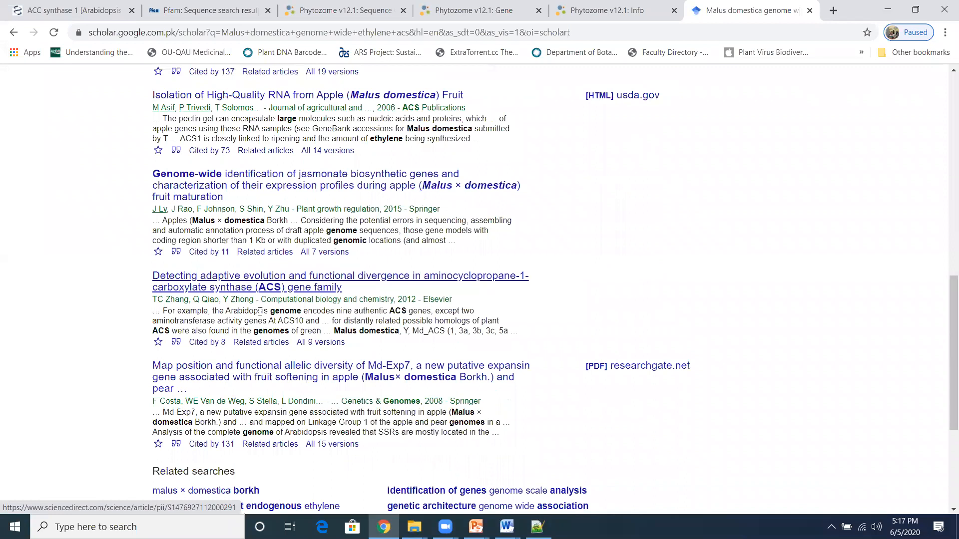
# Open the article on adaptive evolution and functional divergence in the ACS gene family and read its abstract and graphical abstract
pyautogui.click(293, 286)
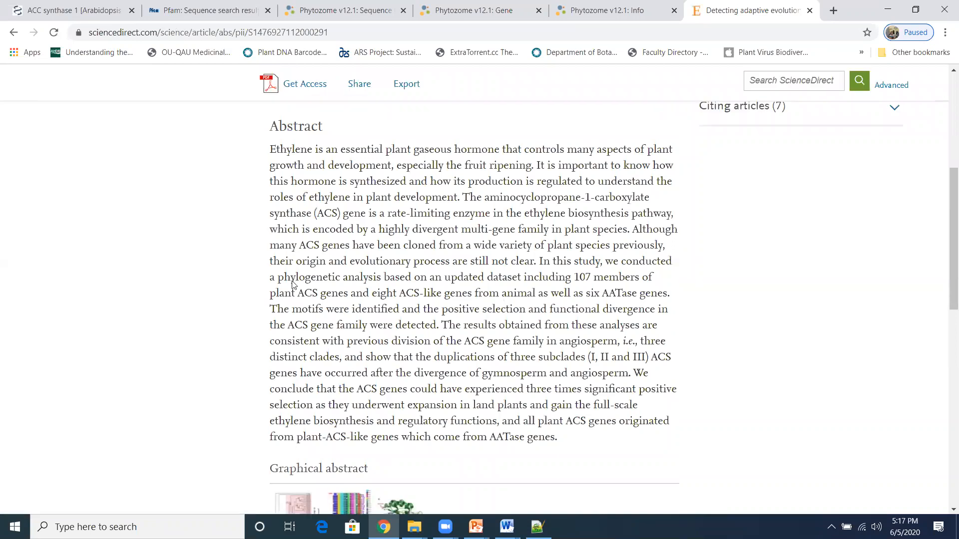
pyautogui.scroll(-5, 293, 281)
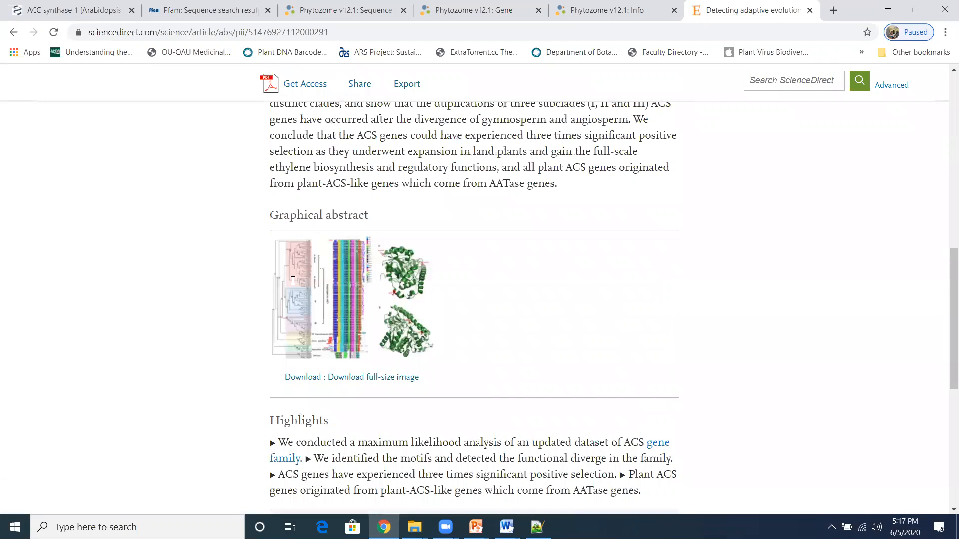
pyautogui.scroll(6, 293, 280)
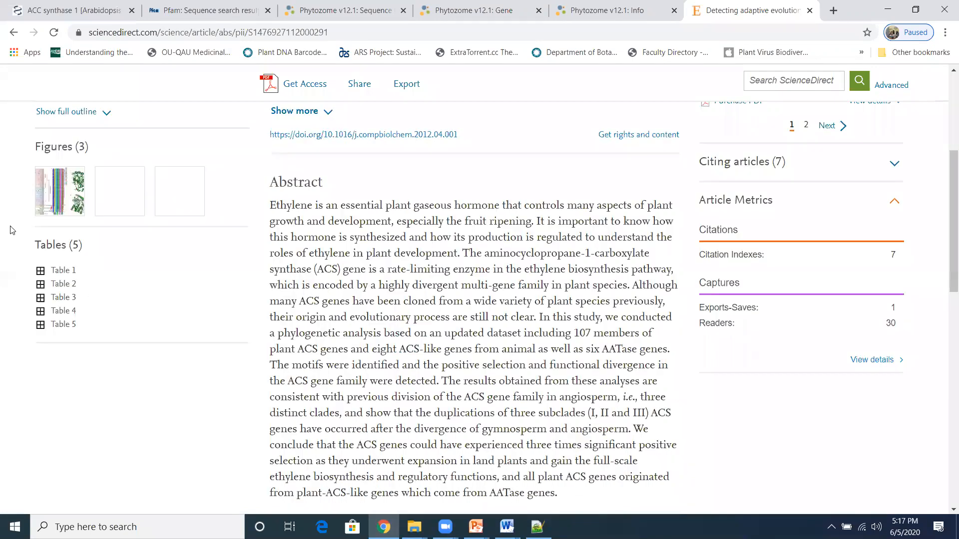
pyautogui.click(13, 34)
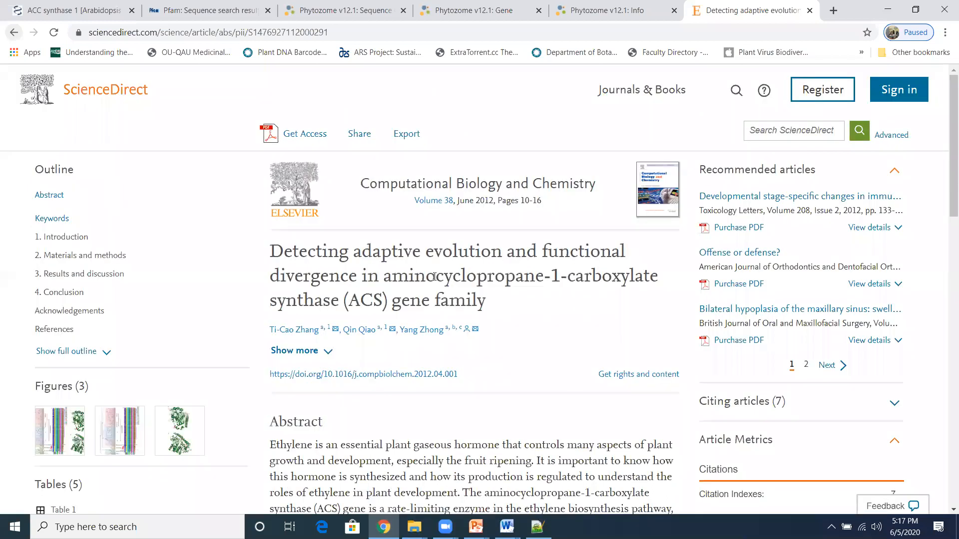
# Highlight the full title of the ACS gene family article for review and return to the Google Scholar results
pyautogui.tripleClick(459, 269)
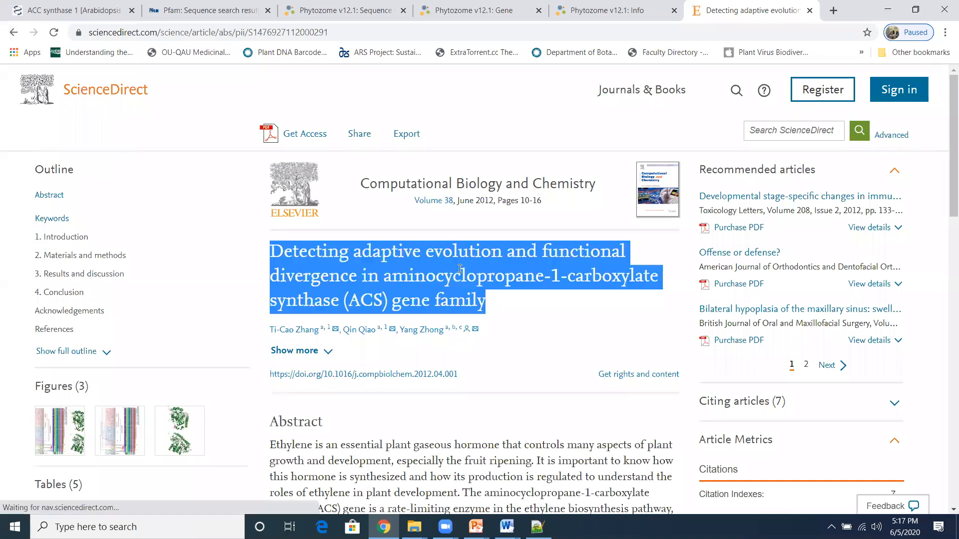
pyautogui.click(459, 269)
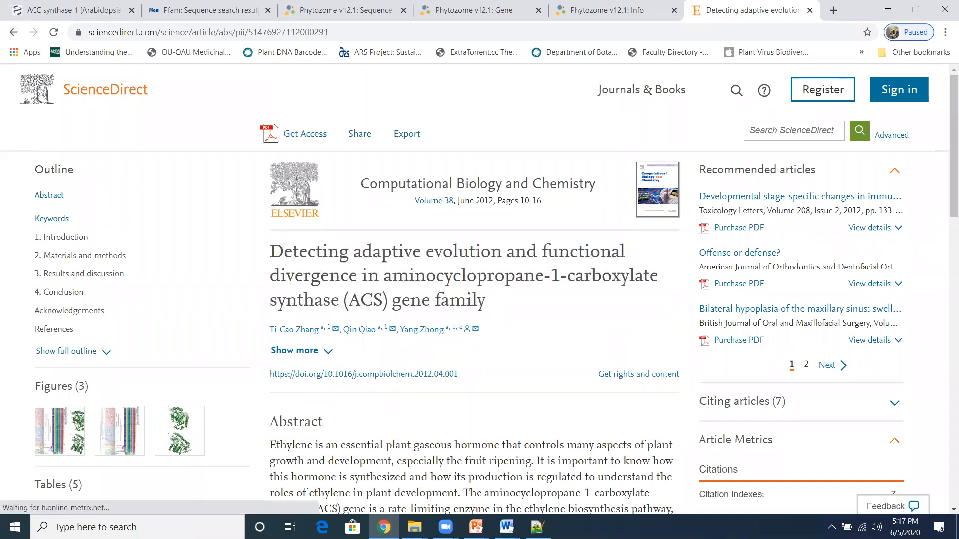
pyautogui.tripleClick(460, 269)
pyautogui.click(343, 249)
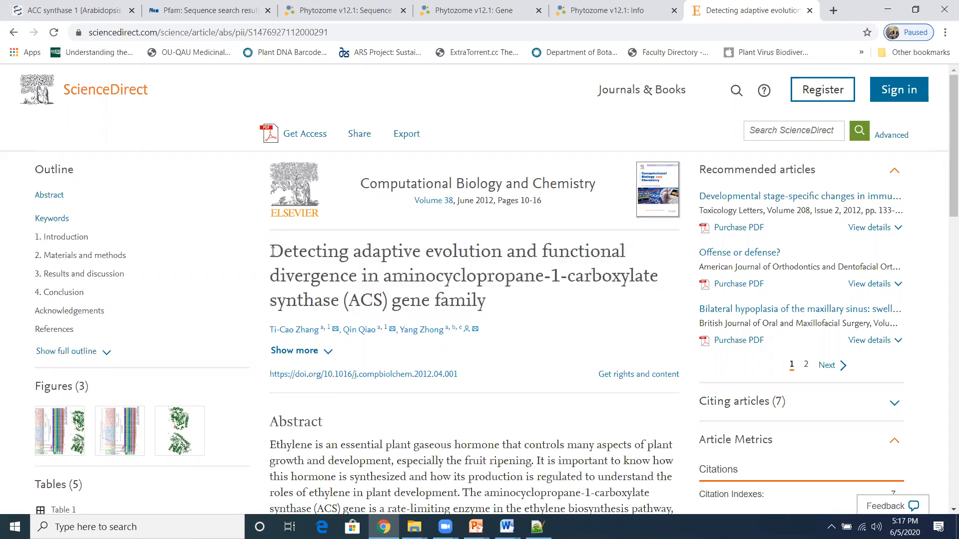
pyautogui.moveTo(273, 251); pyautogui.dragTo(484, 305)
pyautogui.click(484, 305)
pyautogui.tripleClick(484, 306)
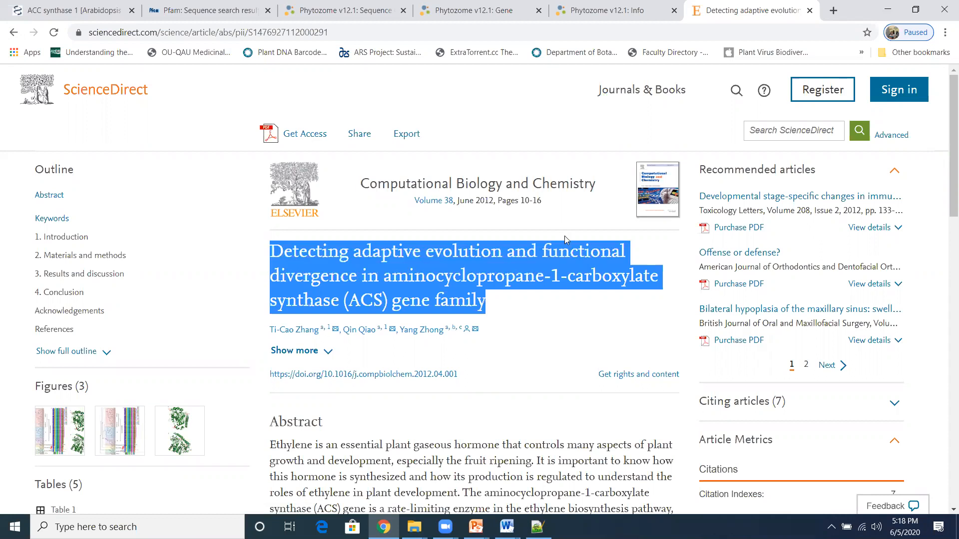
pyautogui.click(13, 32)
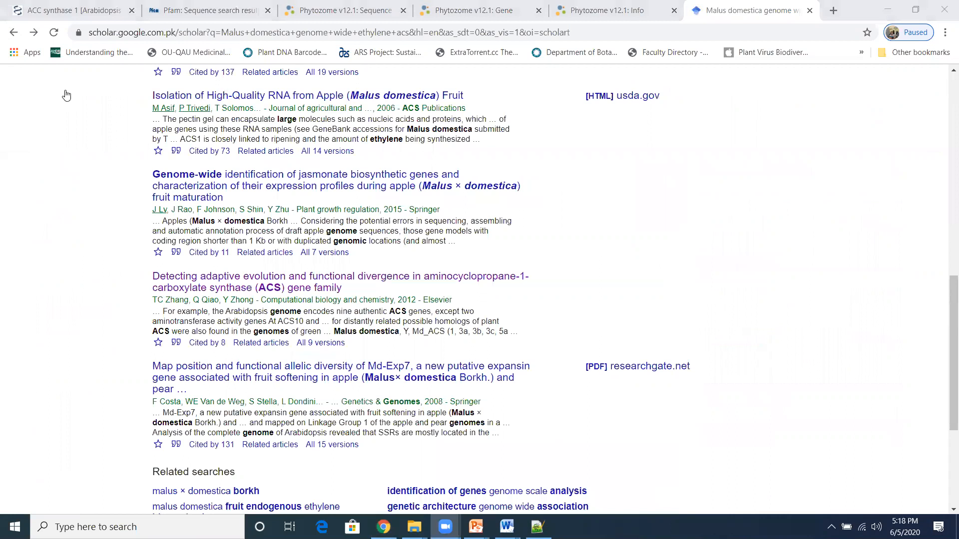
# Search Google Scholar for "banana genome wide ethylene acs" and look through the listed studies
pyautogui.scroll(12, 67, 95)
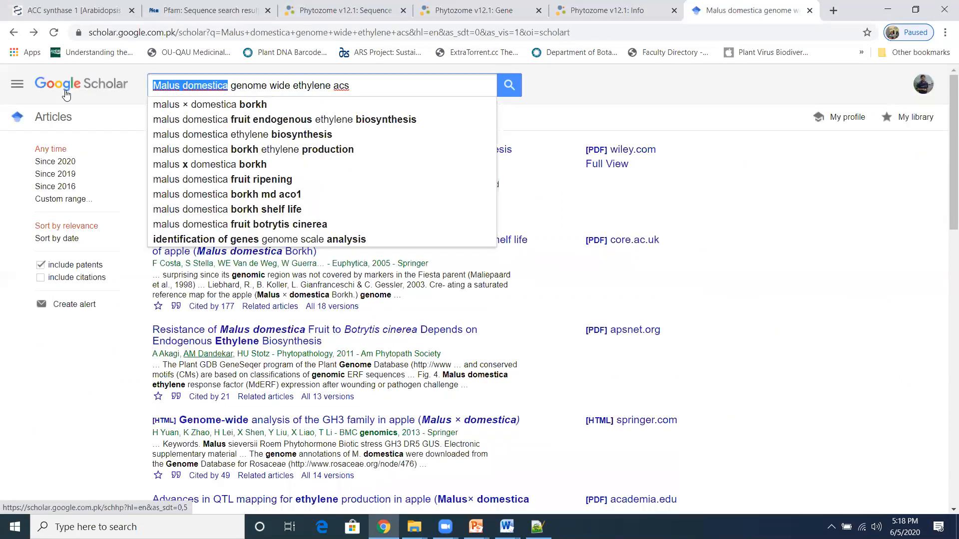
pyautogui.write('banan')
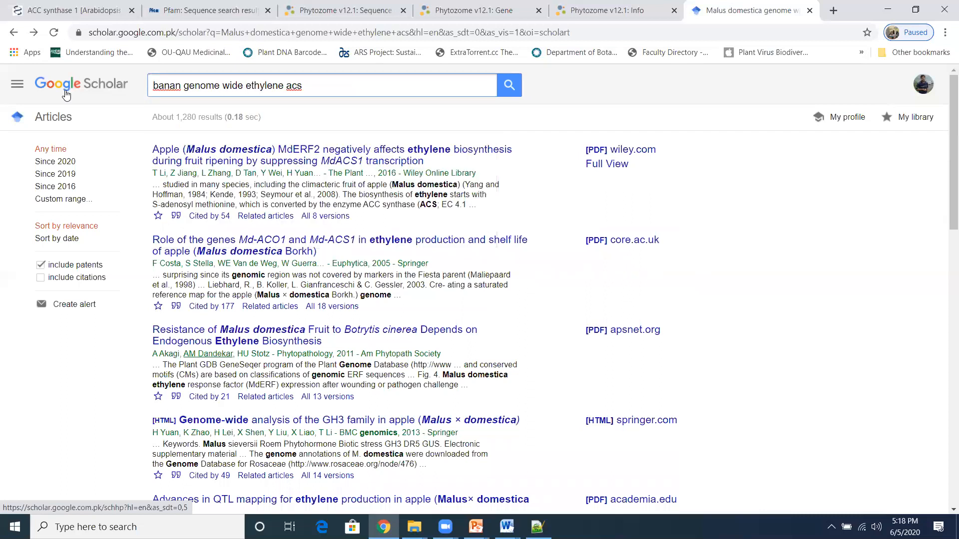
pyautogui.write('a')
pyautogui.press('Return')
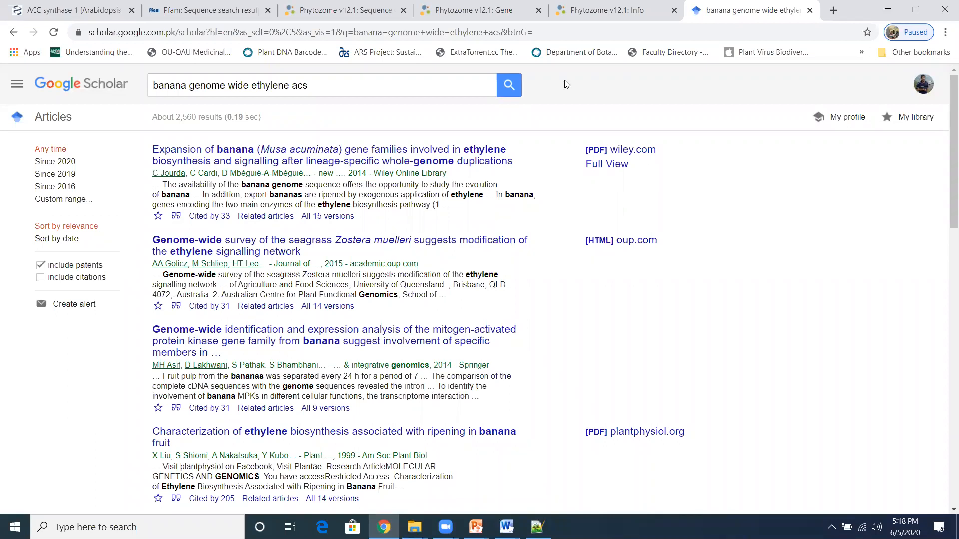
pyautogui.moveTo(946, 163); pyautogui.dragTo(945, 286)
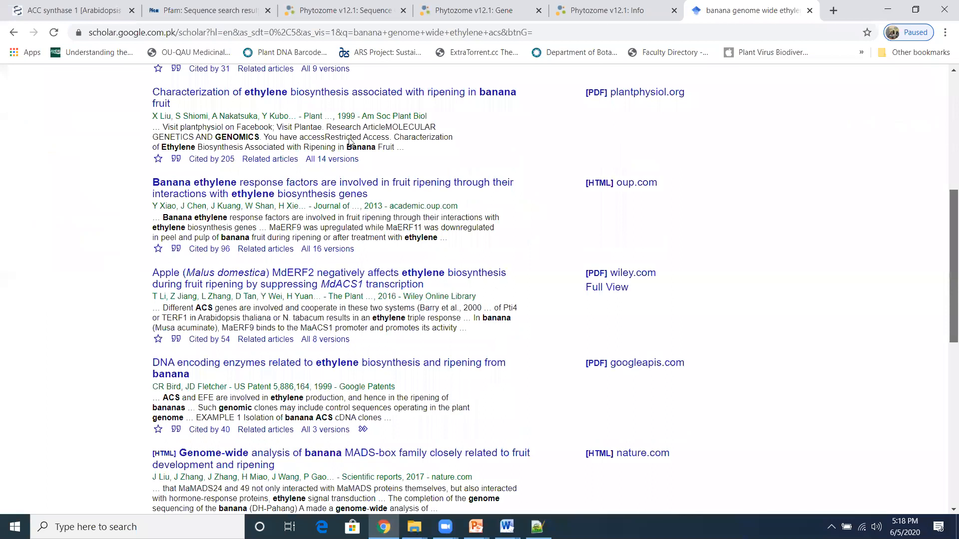
pyautogui.scroll(7, 166, 87)
# Check the Phytozome species list for another candidate and search Google Scholar for "cabbage genome wide ethylene acs"
pyautogui.doubleClick(166, 86)
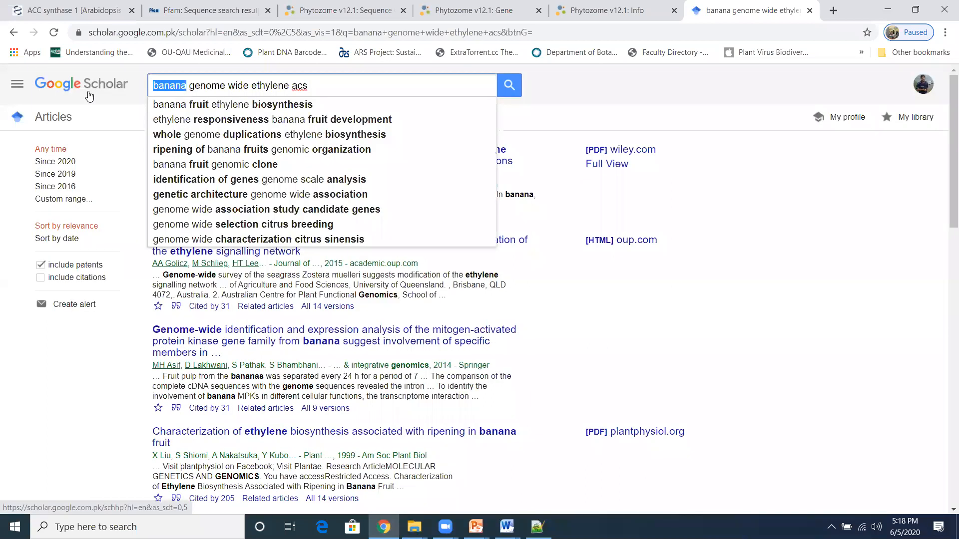
pyautogui.press('BackSpace')
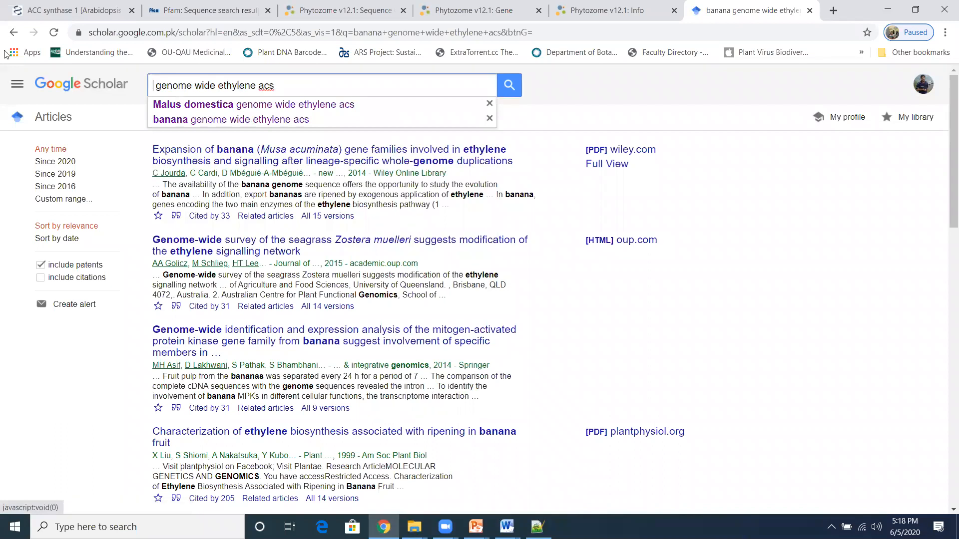
pyautogui.click(357, 6)
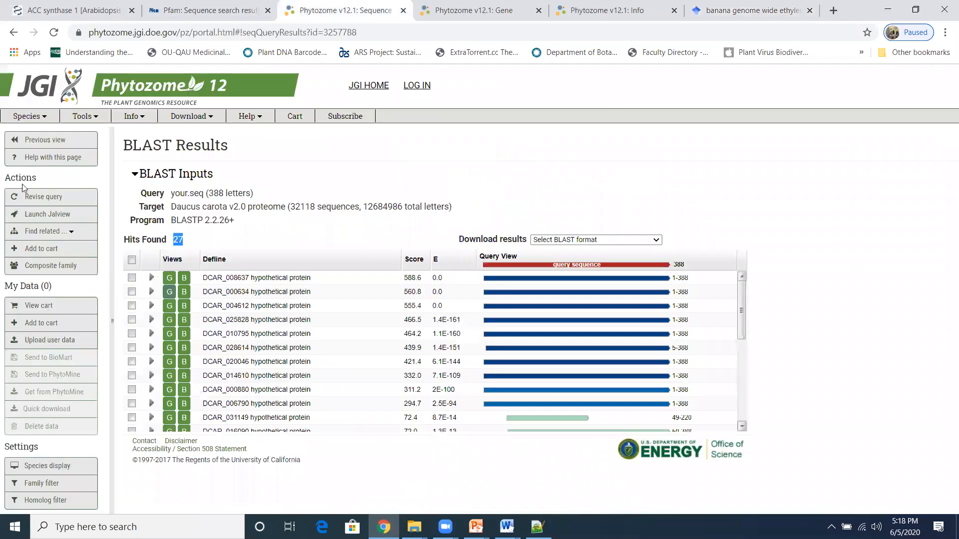
pyautogui.click(44, 118)
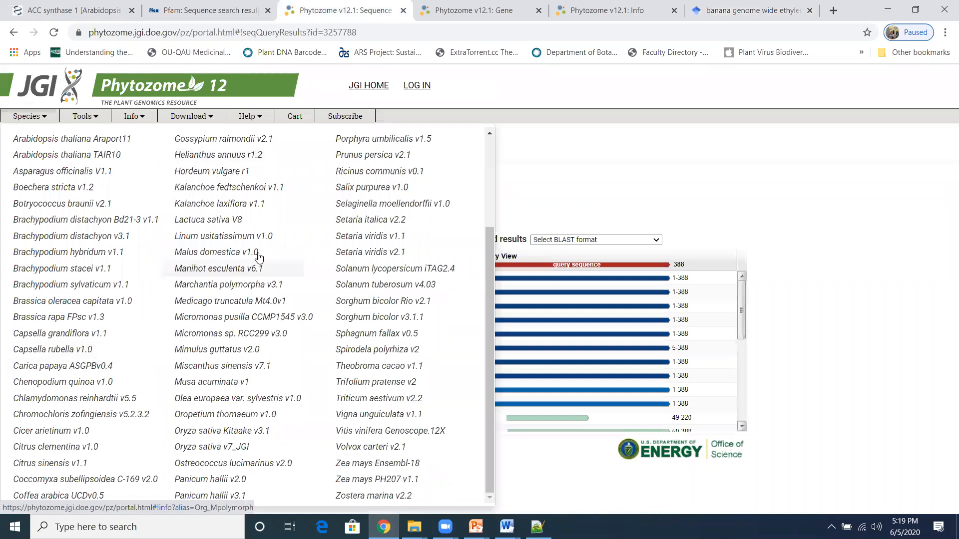
pyautogui.click(487, 6)
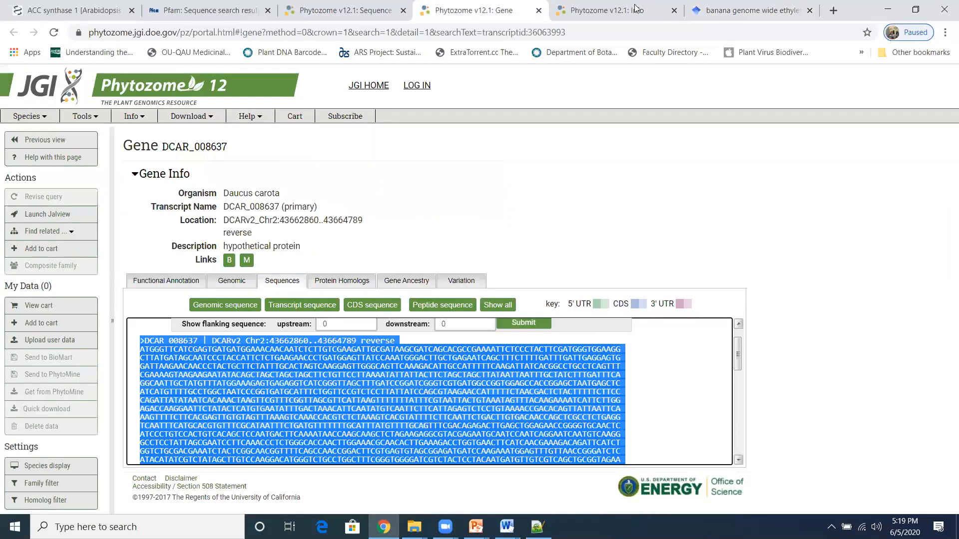
pyautogui.click(739, 6)
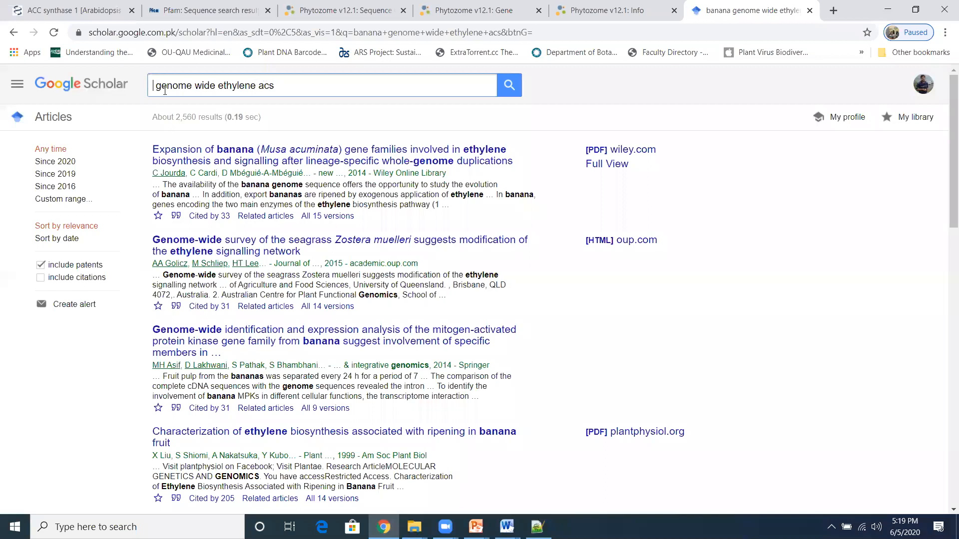
pyautogui.write('cabbage')
pyautogui.press('Return')
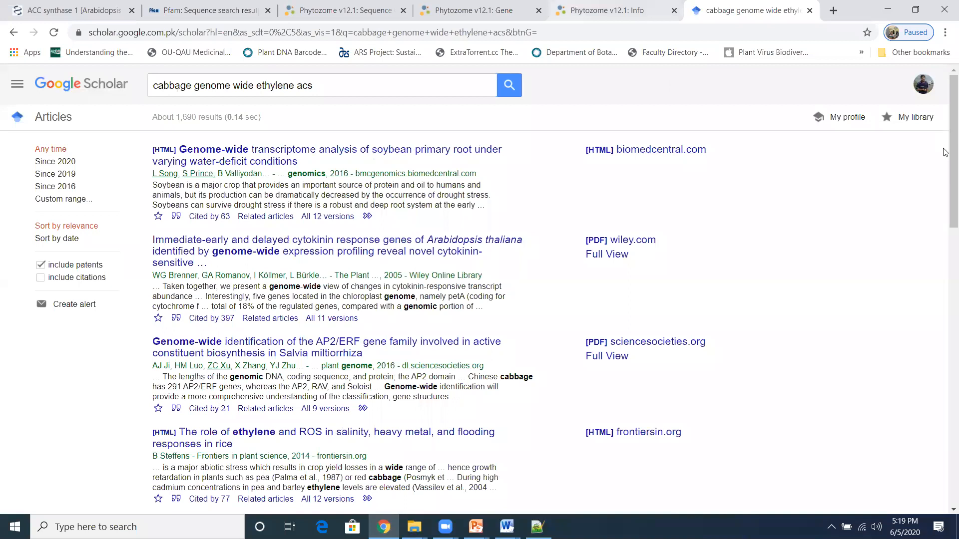
# Search Google Scholar for "olive genome wide ethylene acs" and look through the whole first page of results
pyautogui.doubleClick(191, 84)
pyautogui.write('oliv')
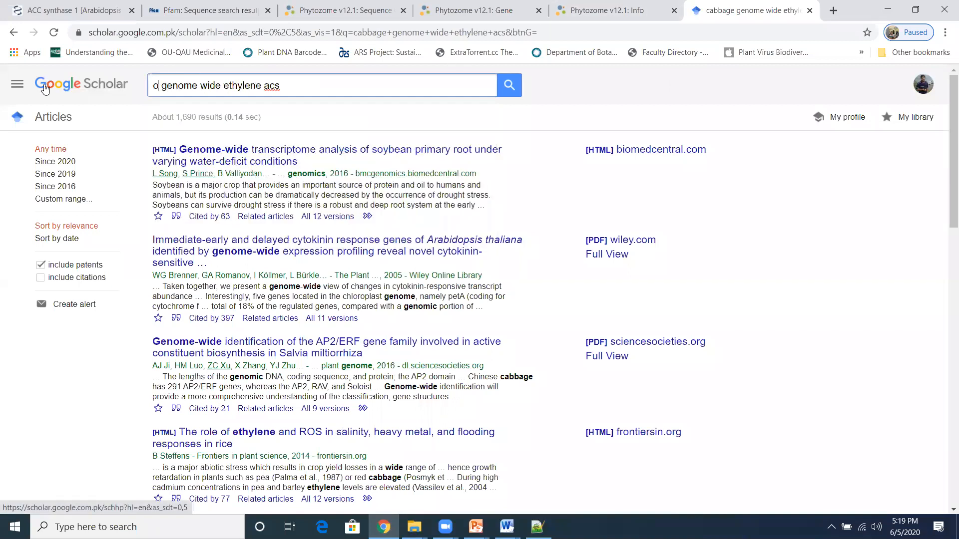
pyautogui.write('e')
pyautogui.press('Return')
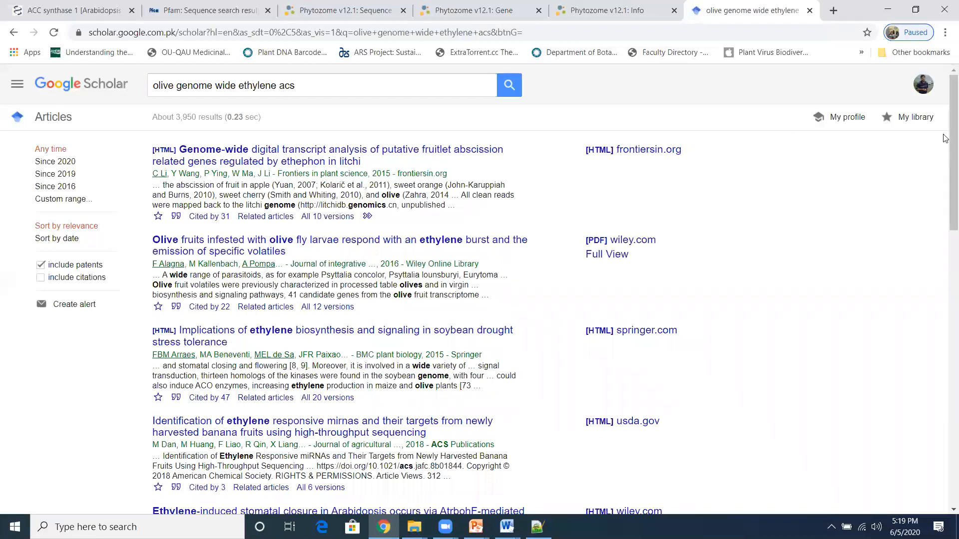
pyautogui.scroll(-3, 945, 202)
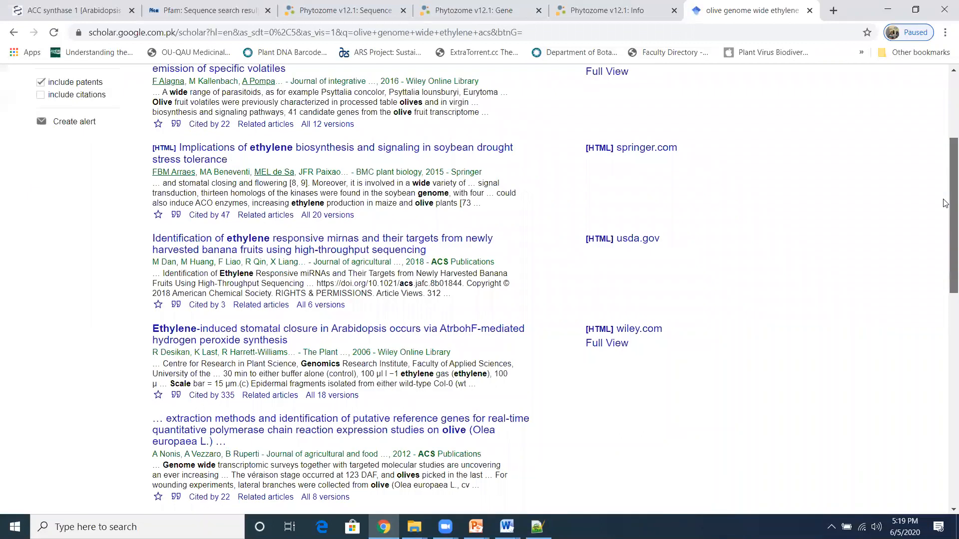
pyautogui.scroll(-2, 945, 239)
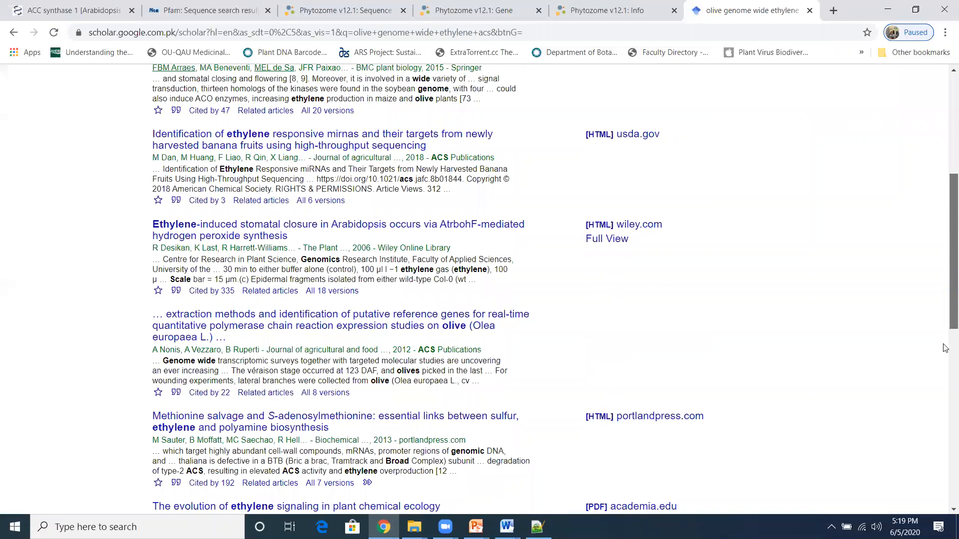
pyautogui.scroll(-6, 945, 355)
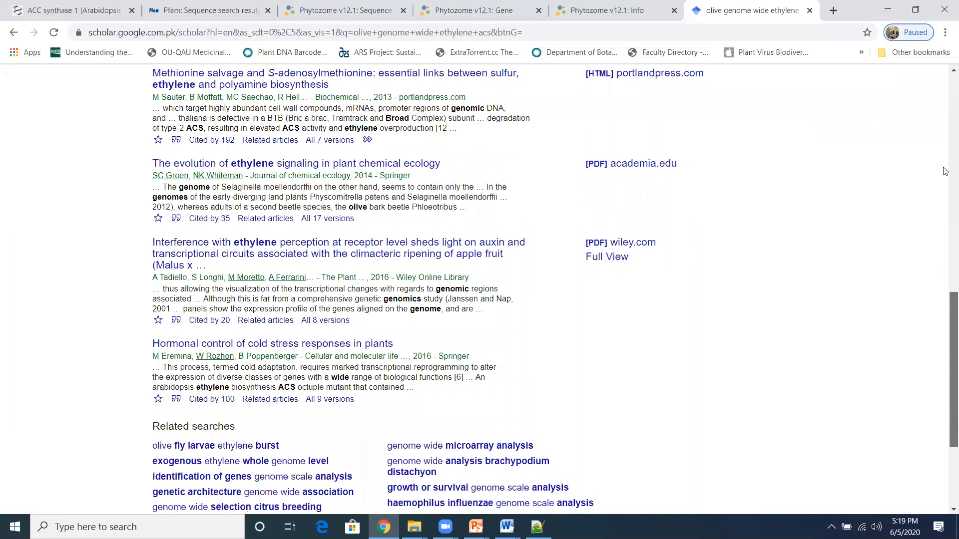
pyautogui.press('Home')
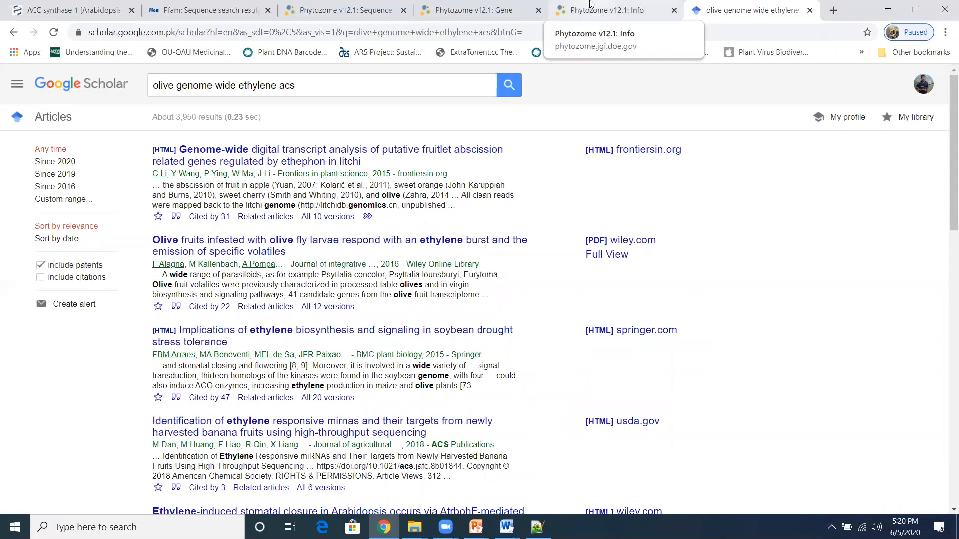
# Return to Phytozome and open the Olea europaea var. sylvestris v1.0 species page
pyautogui.click(590, 4)
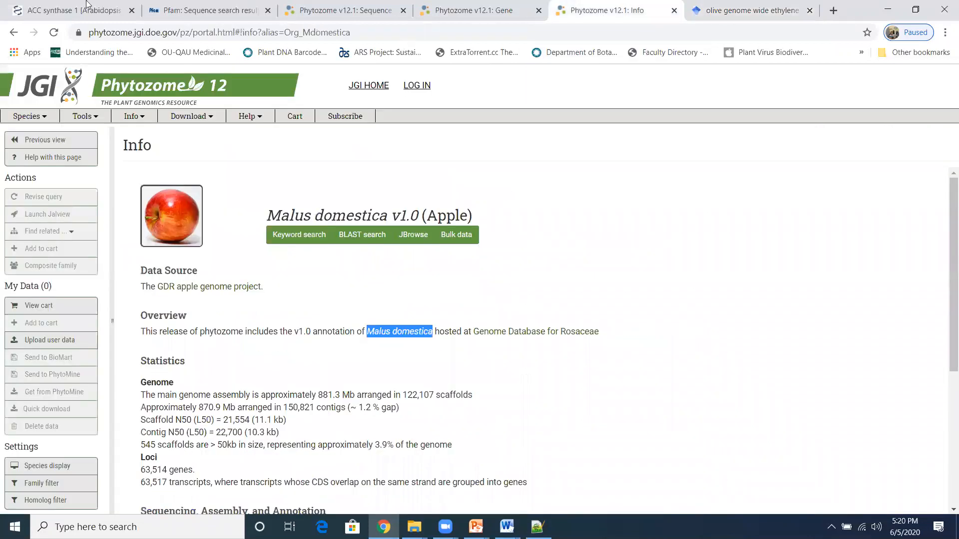
pyautogui.click(476, 5)
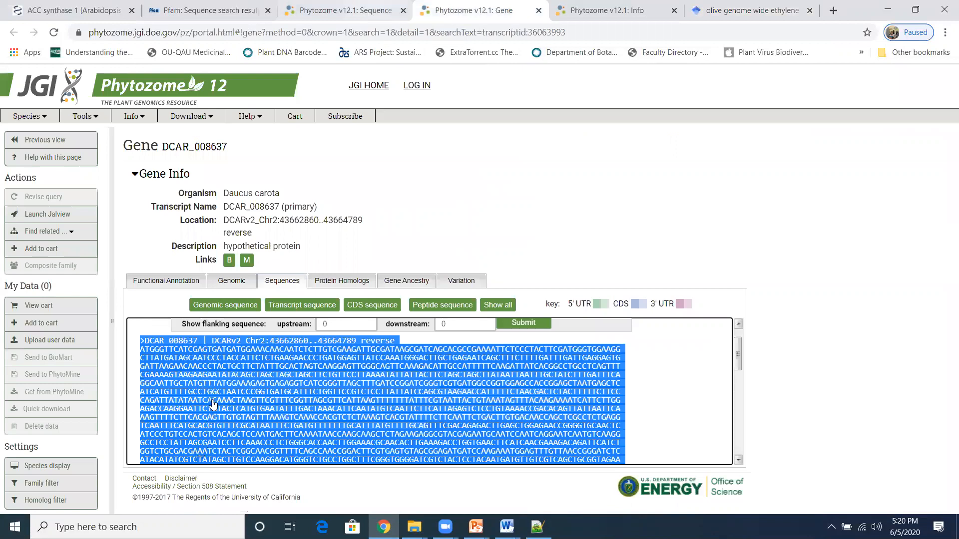
pyautogui.hotkey('ctrl', 'pageup')
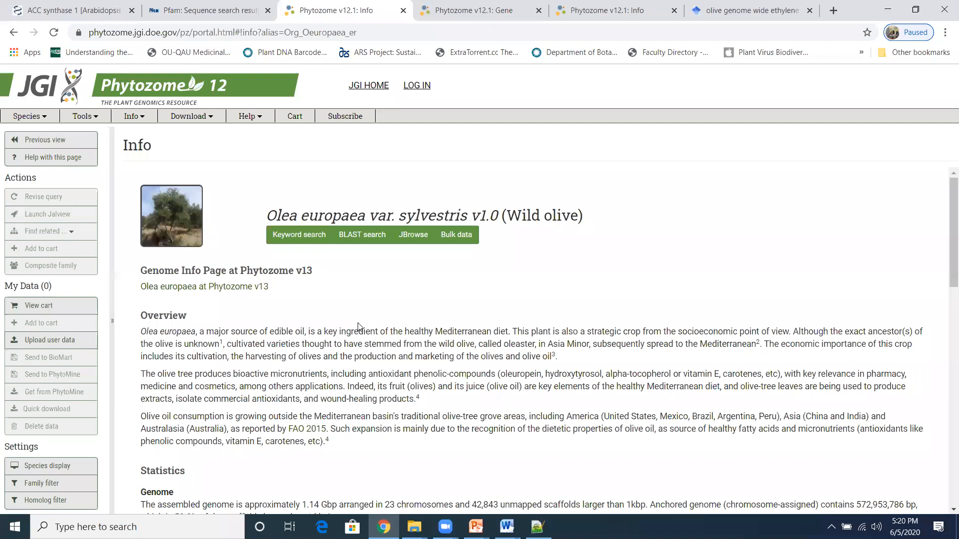
# In the Topic for MSc Thesis Ethylene document in Word, add the assigned students' names after the Potato and Carrot topics, and return to Chrome
pyautogui.click(507, 526)
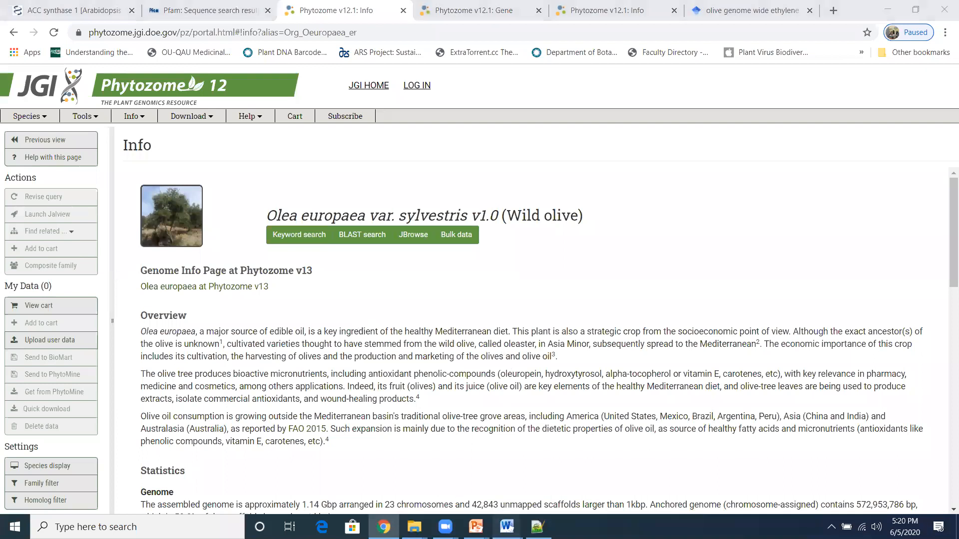
pyautogui.moveTo(487, 469)
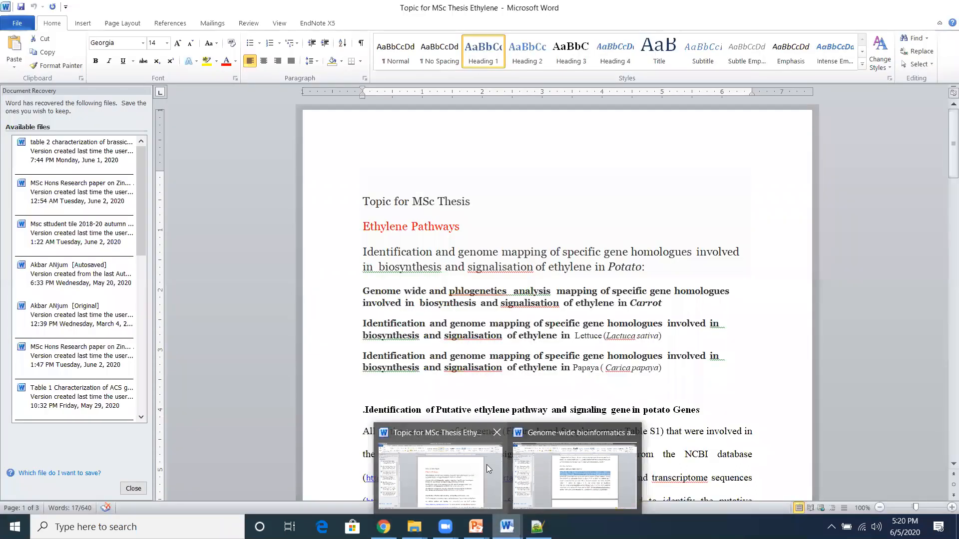
pyautogui.click(669, 272)
pyautogui.write('Khubaib')
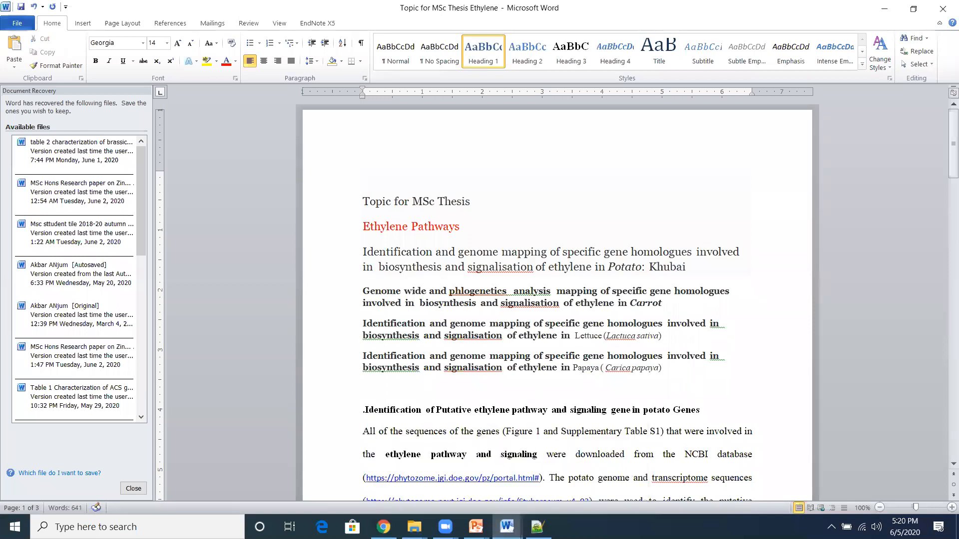
pyautogui.click(670, 306)
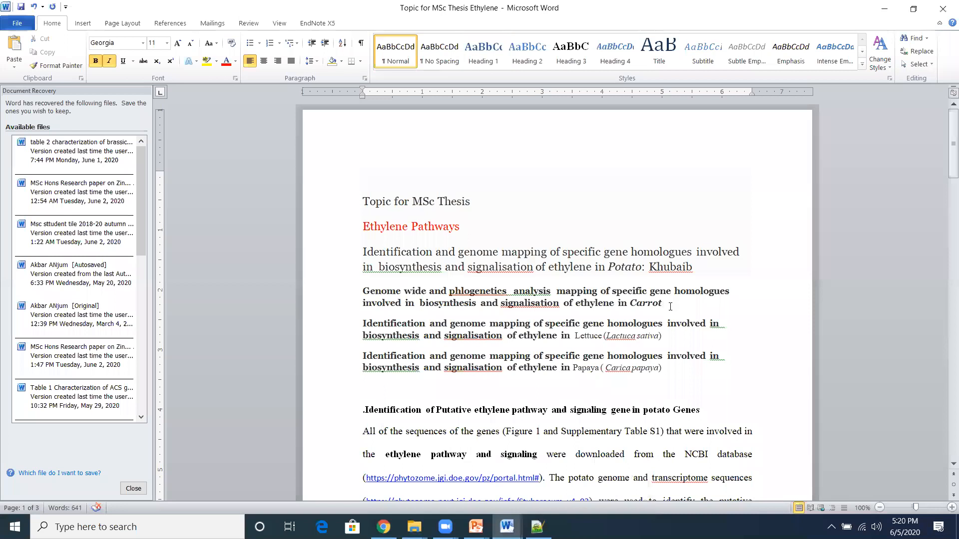
pyautogui.write('Ahtsham')
pyautogui.click(688, 340)
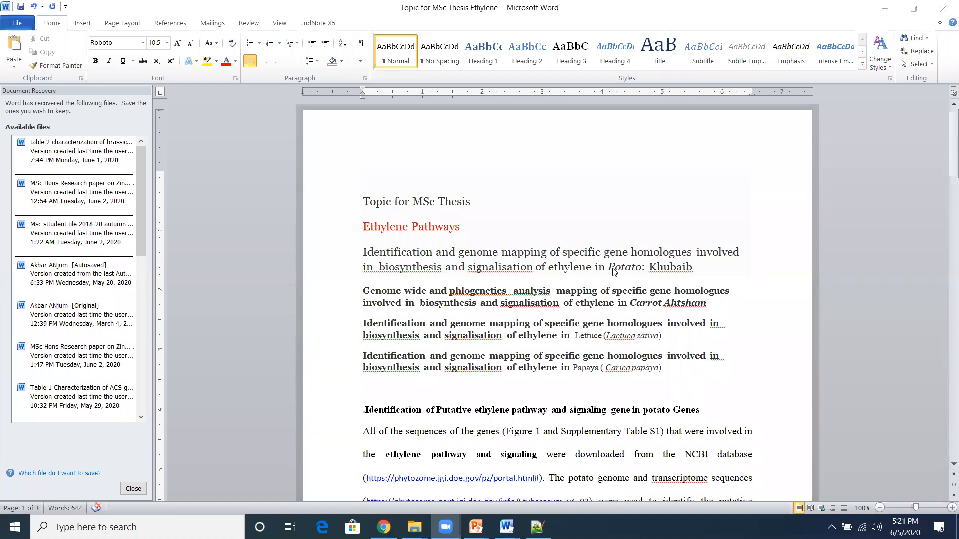
pyautogui.click(330, 311)
pyautogui.click(349, 381)
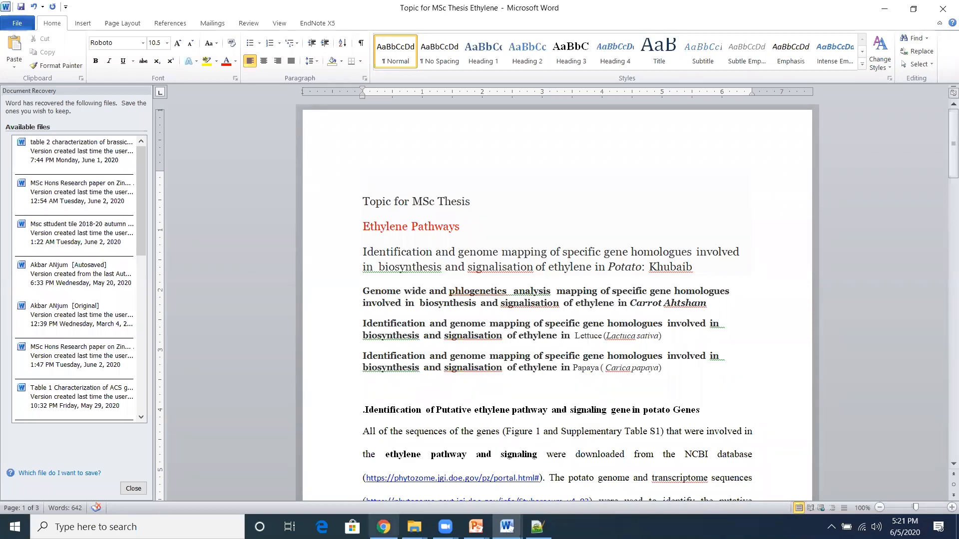
pyautogui.click(383, 527)
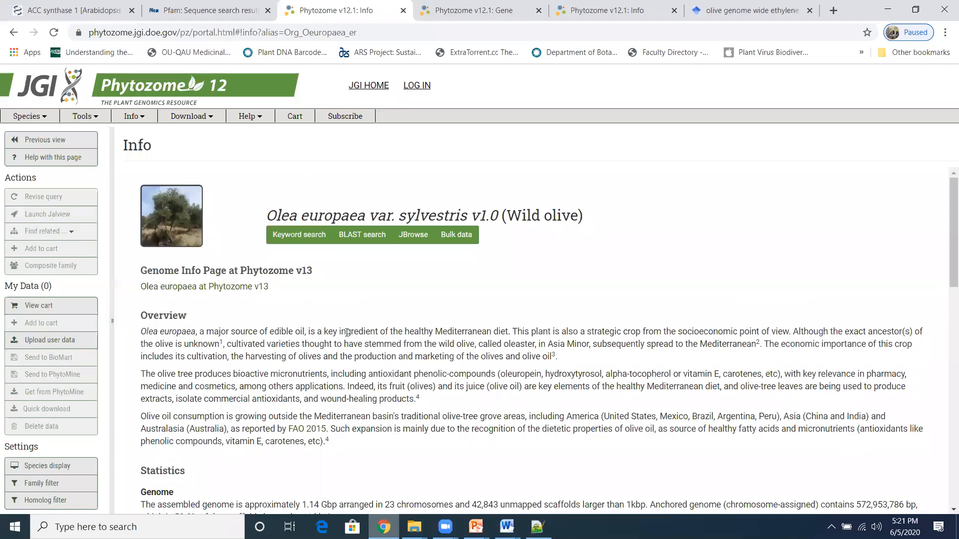